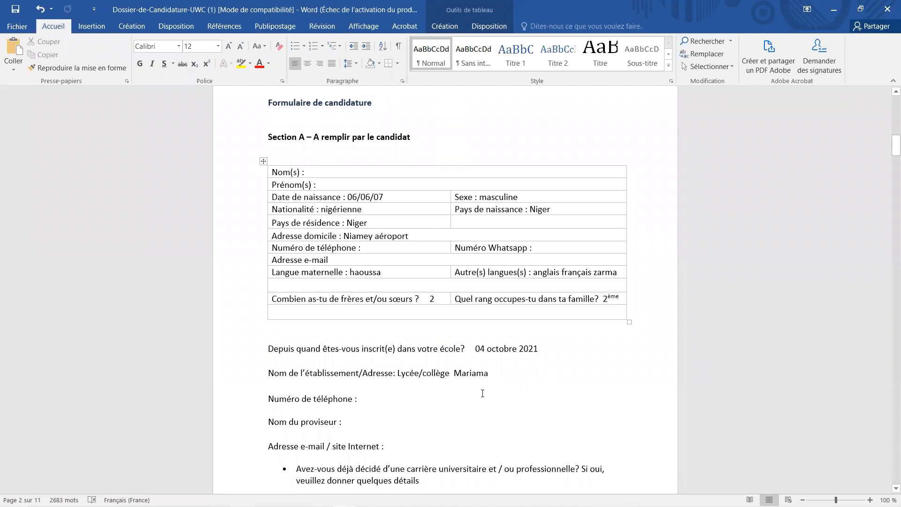
- Bring the UWC login page window to the front
scroll(482, 393, "down", 20)
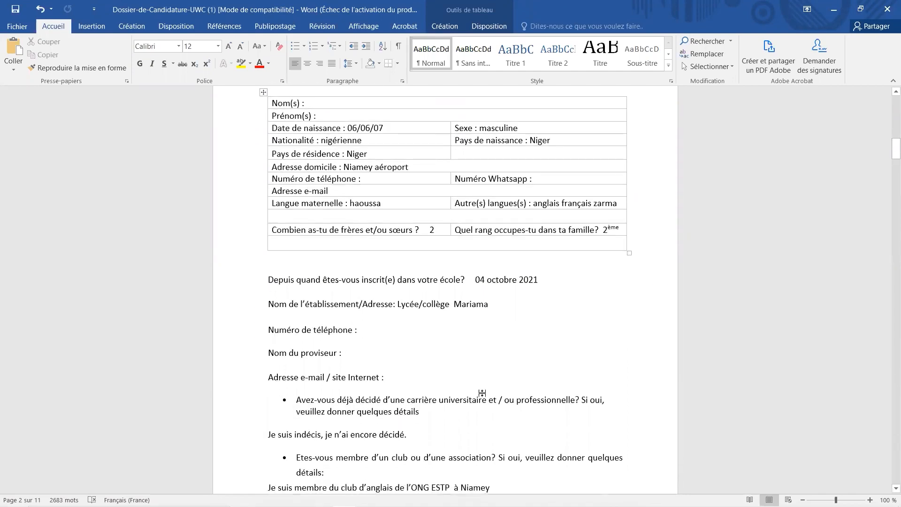
scroll(483, 393, "down", 20)
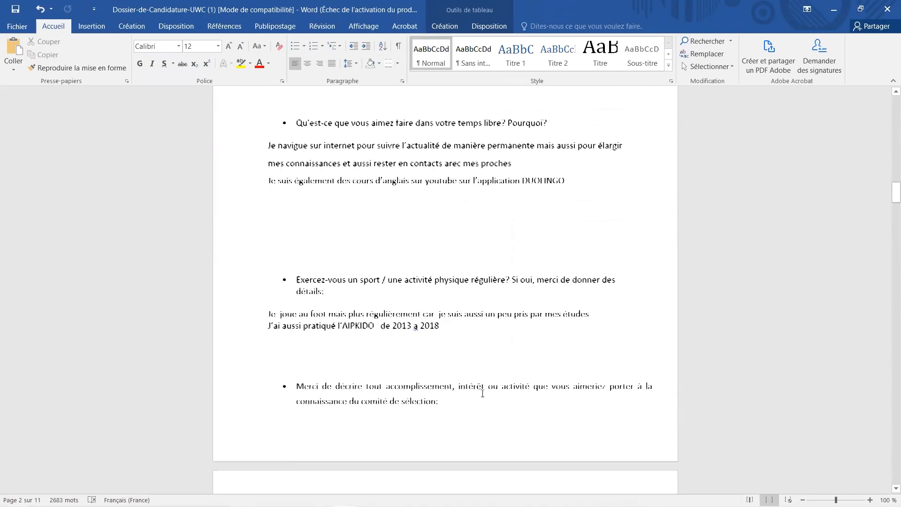
scroll(482, 394, "down", 20)
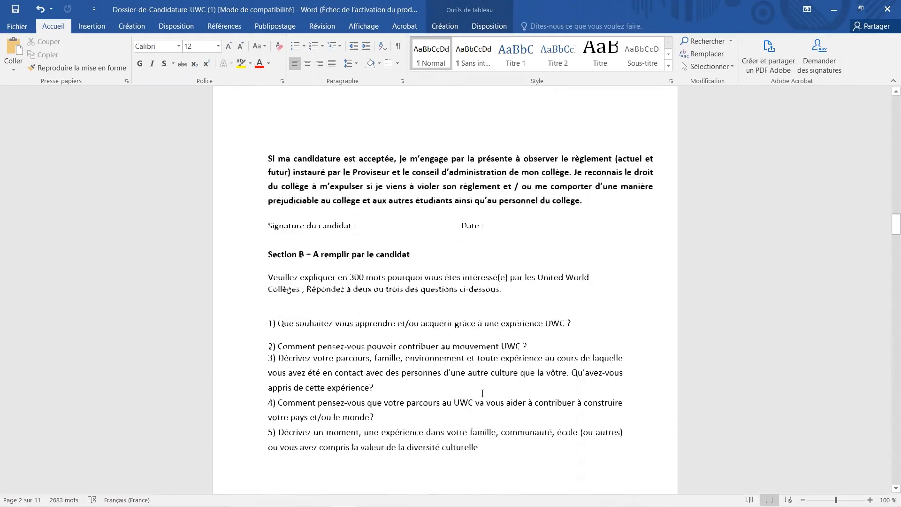
scroll(482, 394, "down", 20)
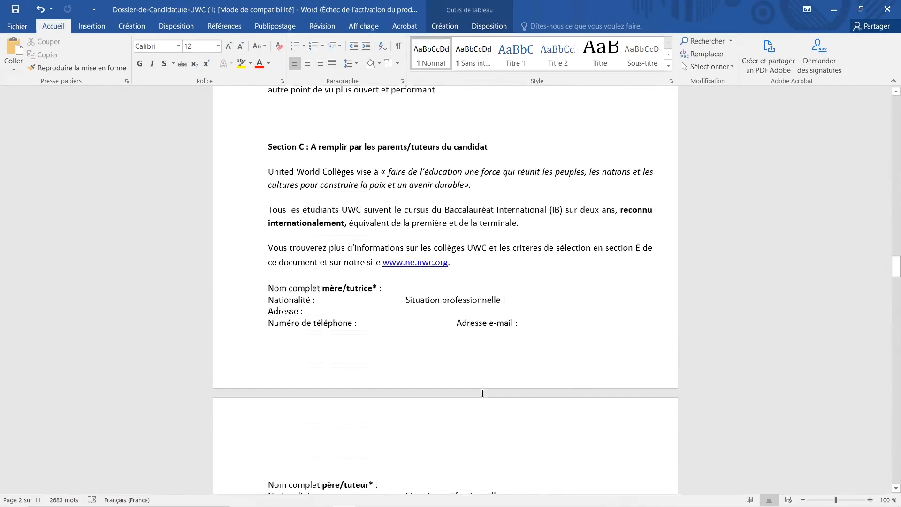
scroll(482, 393, "down", 15)
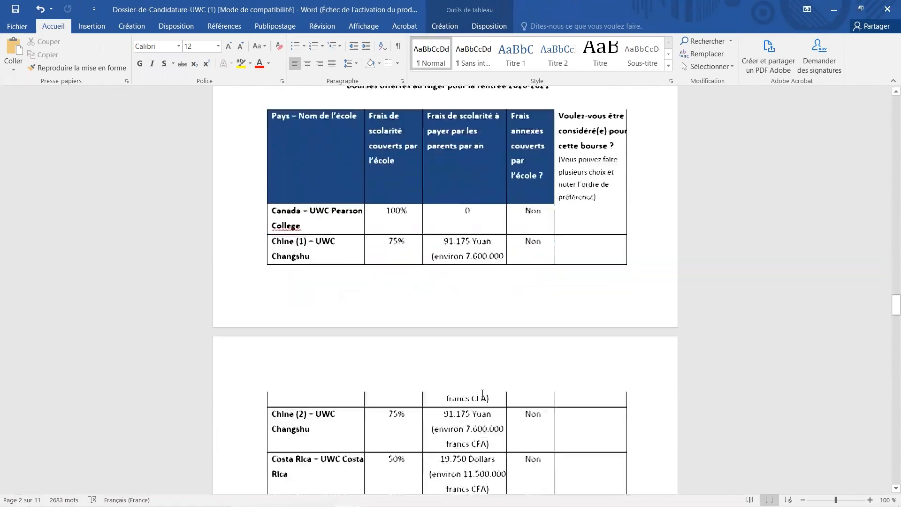
scroll(483, 393, "down", 20)
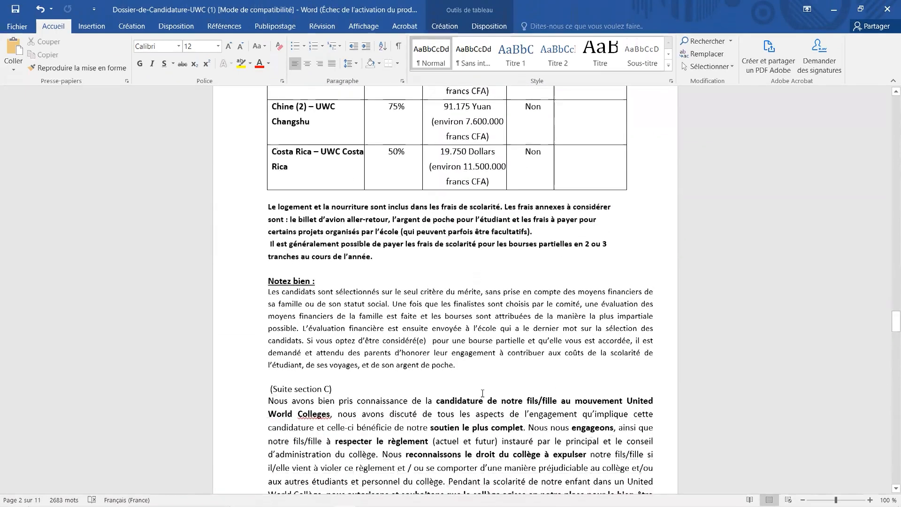
scroll(483, 394, "down", 10)
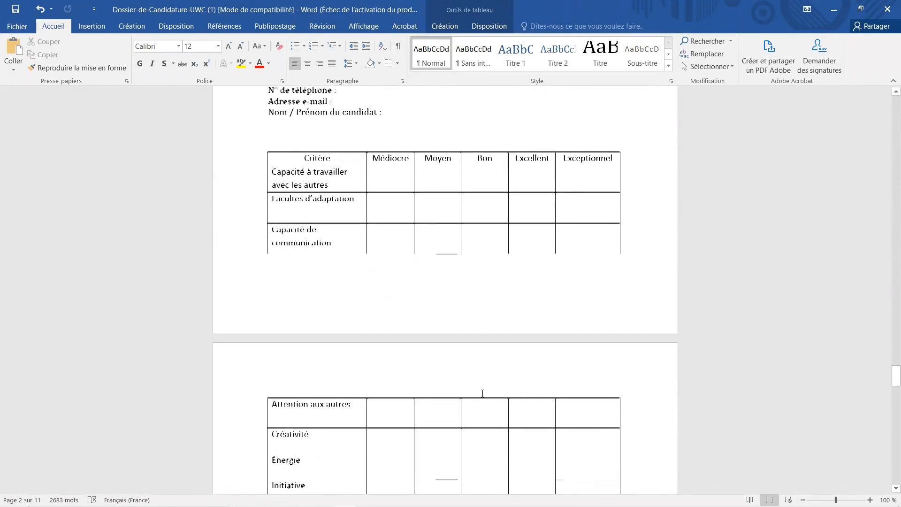
scroll(483, 393, "down", 8)
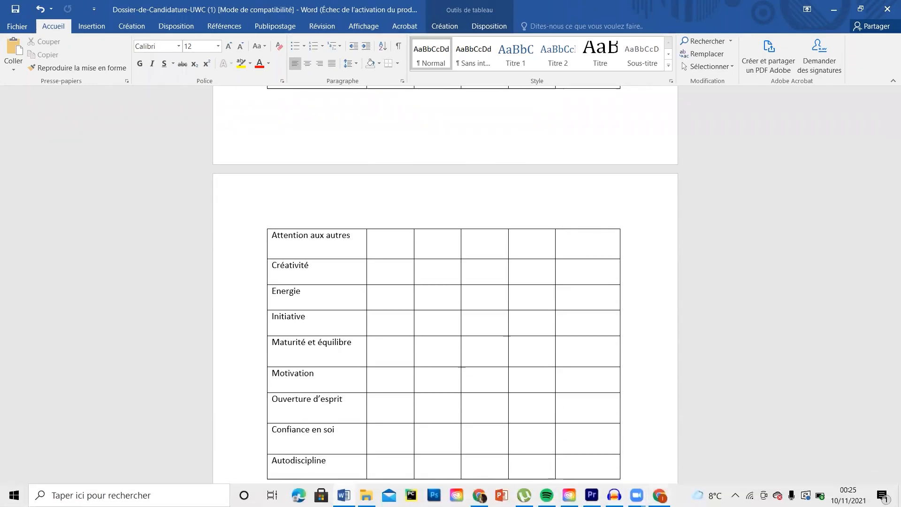
mouse_move(659, 495)
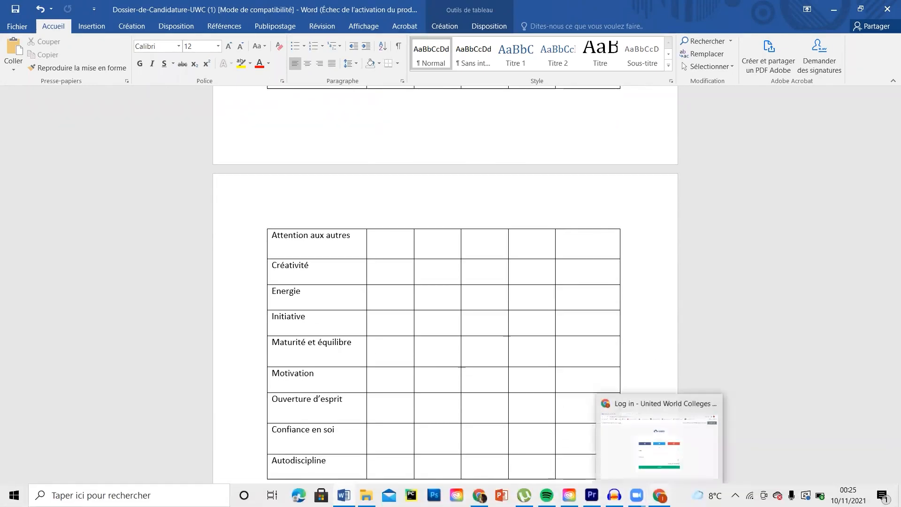
left_click(654, 434)
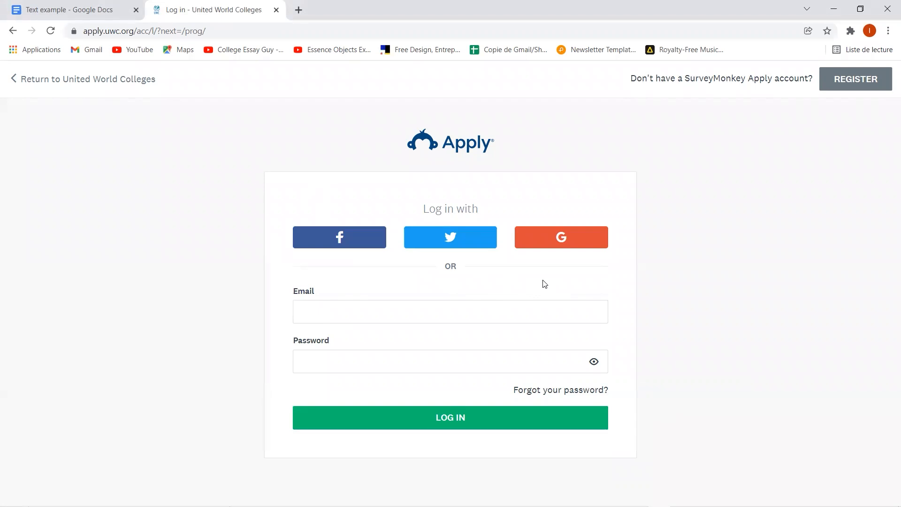
- Register with a Google account, entering the applicant's first and last name, and pass the captcha
left_click(580, 249)
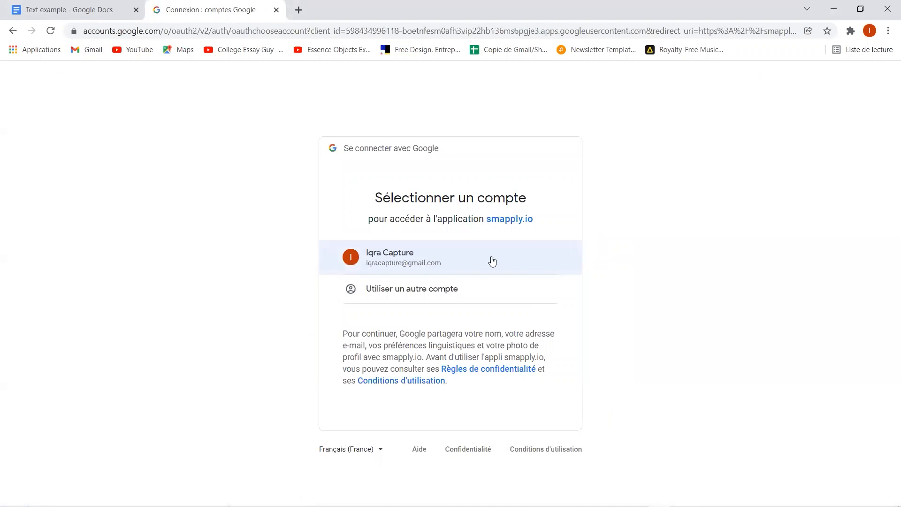
left_click(377, 257)
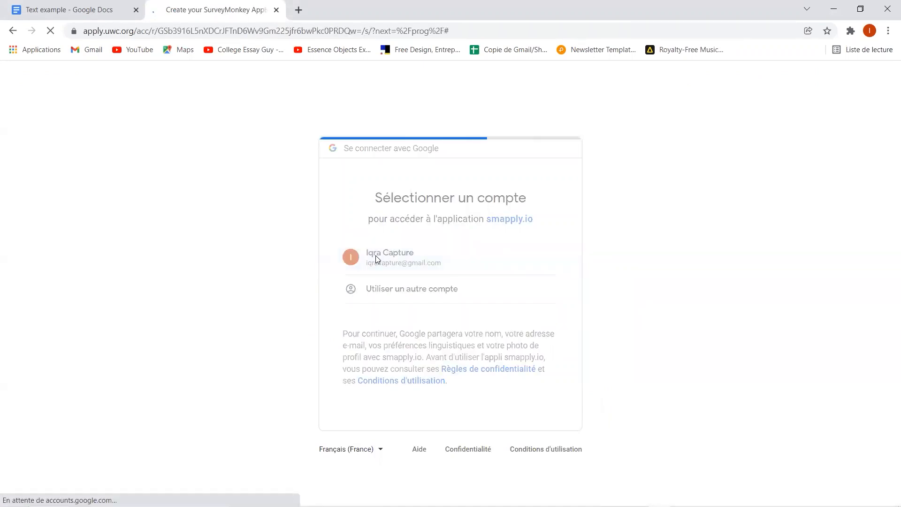
left_click_drag(322, 315, 257, 322)
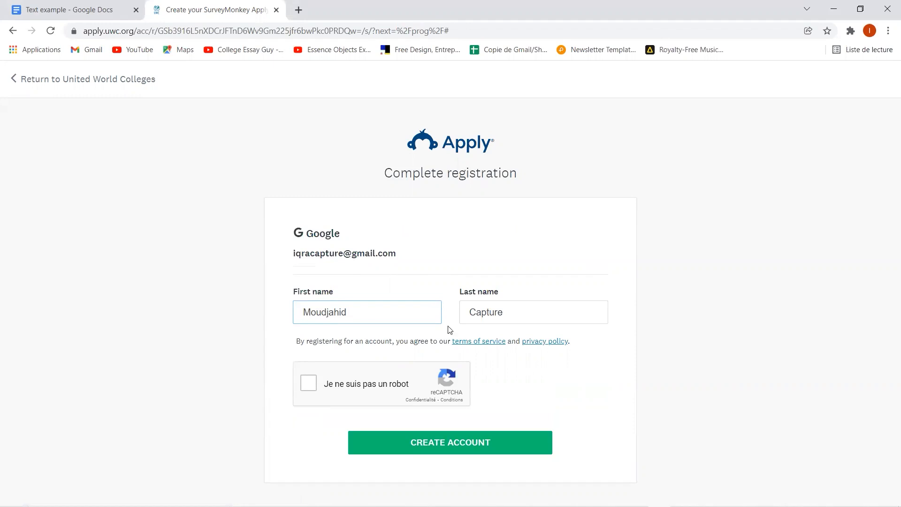
key("Tab")
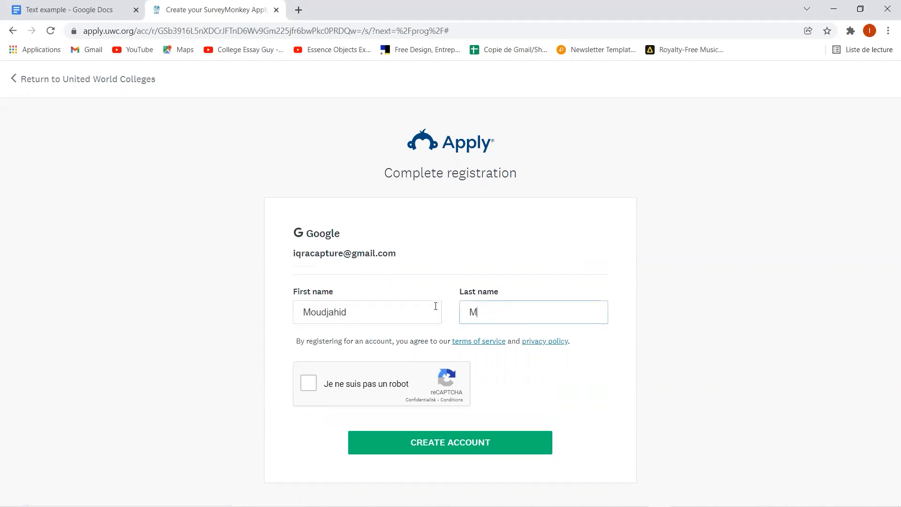
left_click(334, 388)
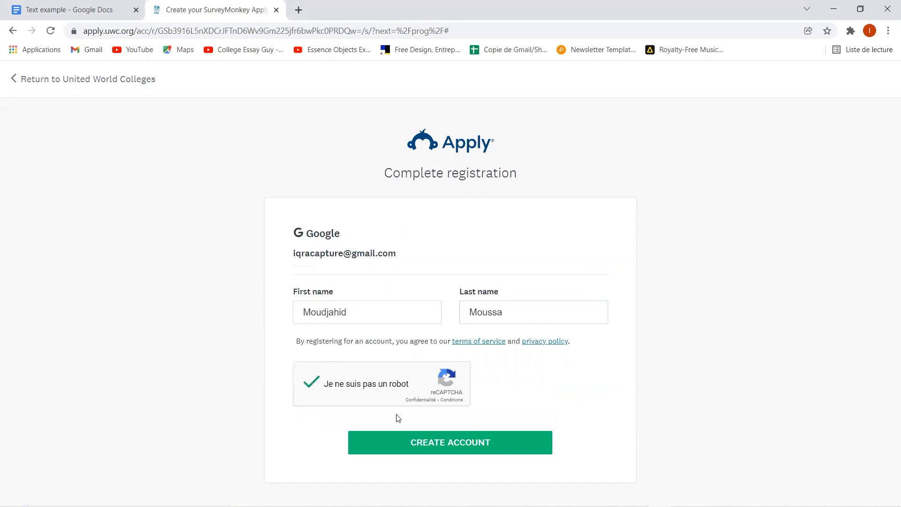
left_click(417, 443)
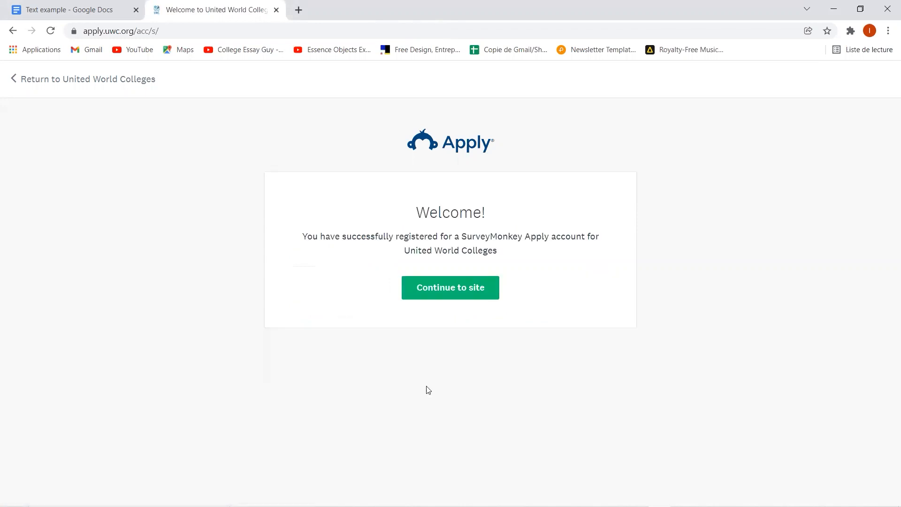
- Continue into the site, switch the interface to Français (France), and view the programmes
left_click(467, 293)
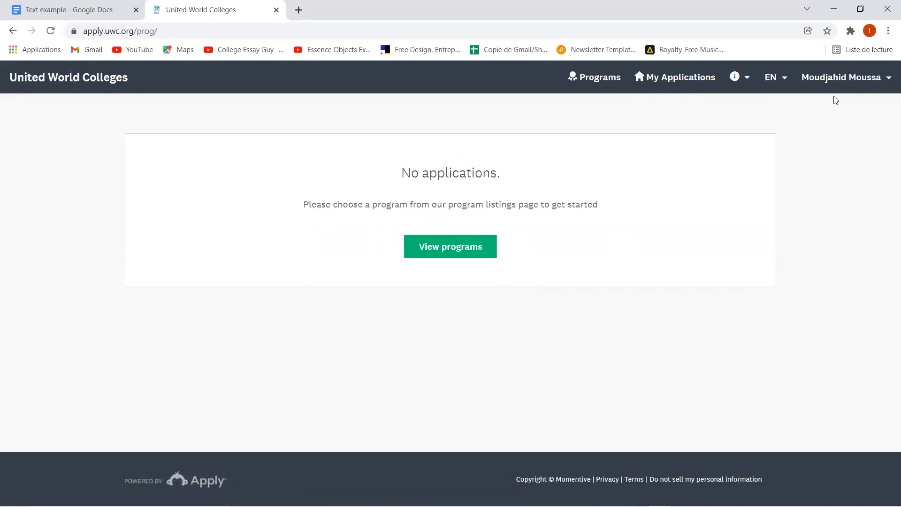
left_click(777, 81)
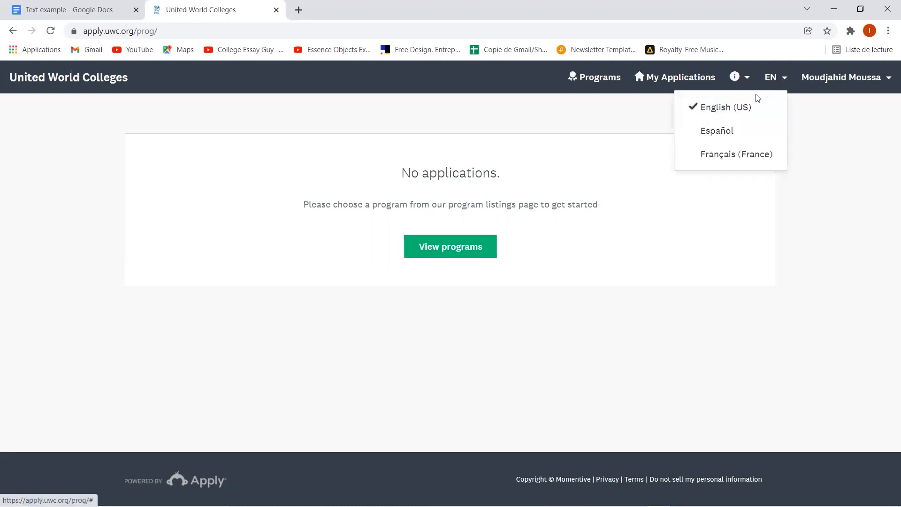
left_click(726, 157)
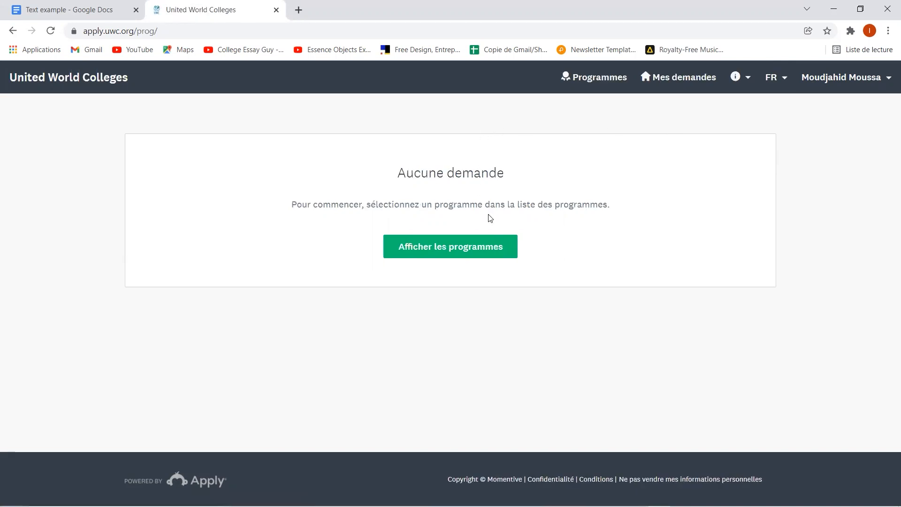
left_click(461, 252)
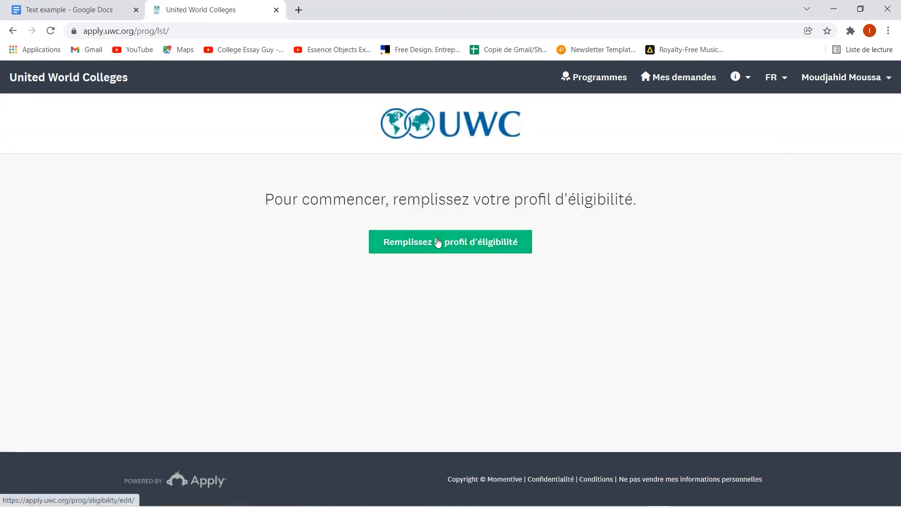
- Start the eligibility profile and set the birth date to 04 nov. 2004
left_click(438, 242)
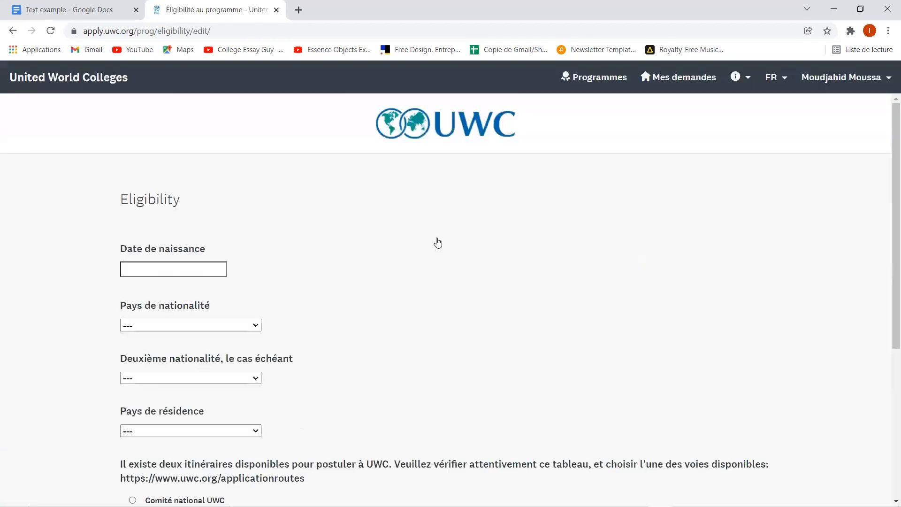
left_click(167, 270)
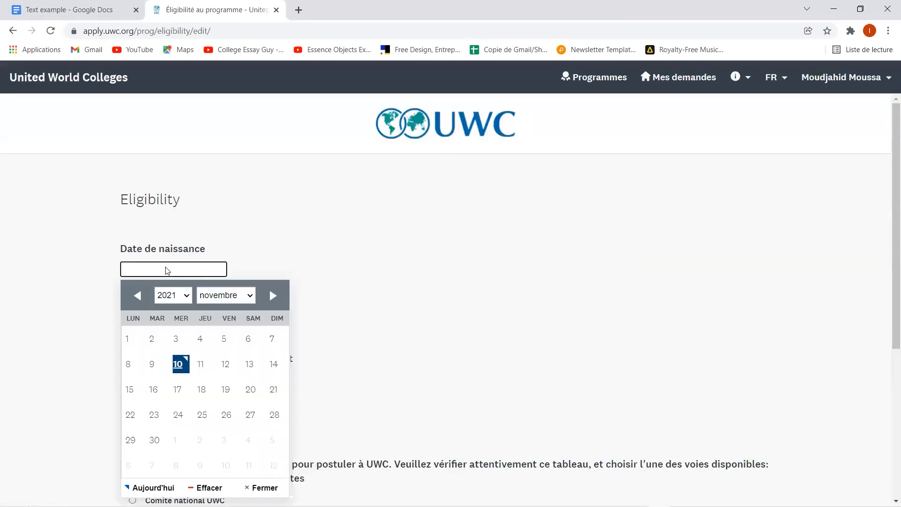
left_click(162, 295)
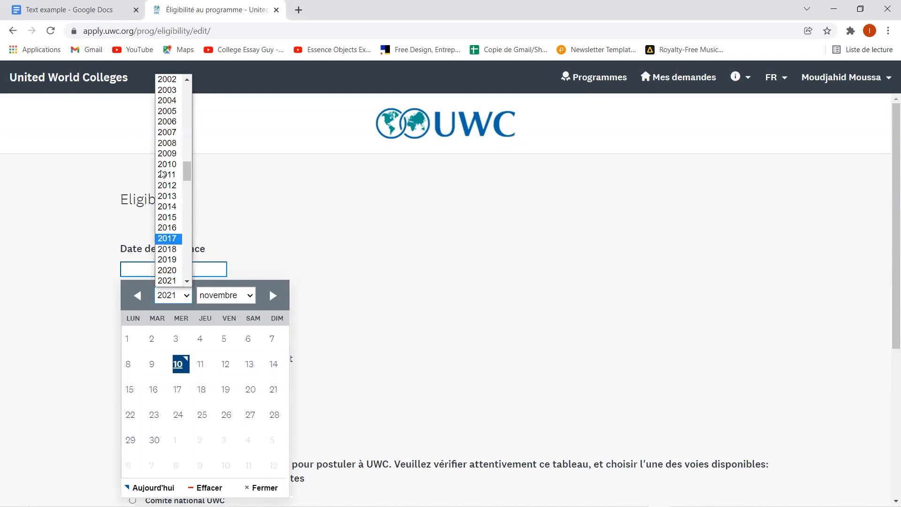
left_click(167, 100)
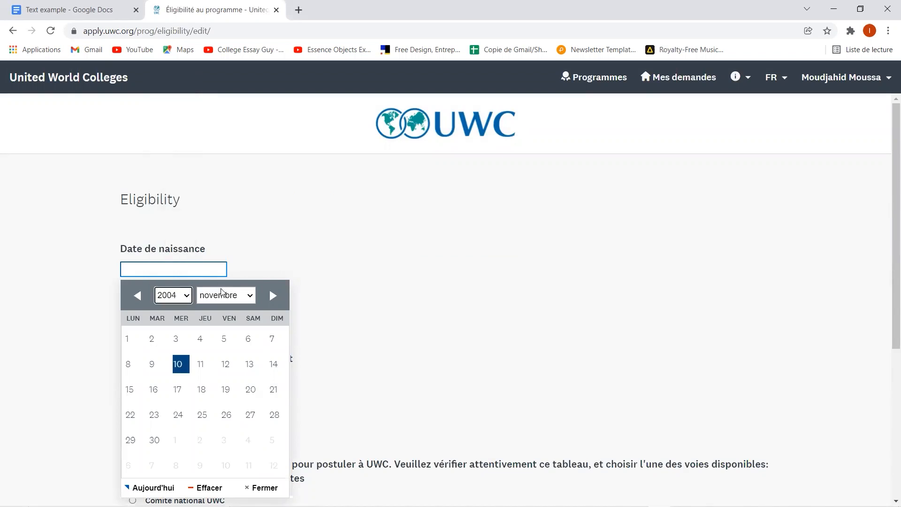
left_click(202, 339)
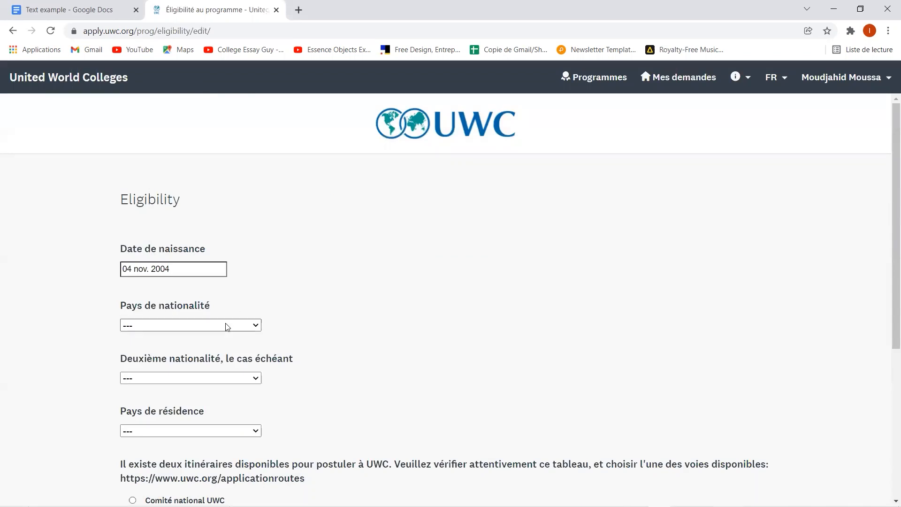
- Set nationality and country of residence to Niger, leaving the second nationality empty
left_click(228, 325)
key("n")
key("i")
key("g")
key("Return")
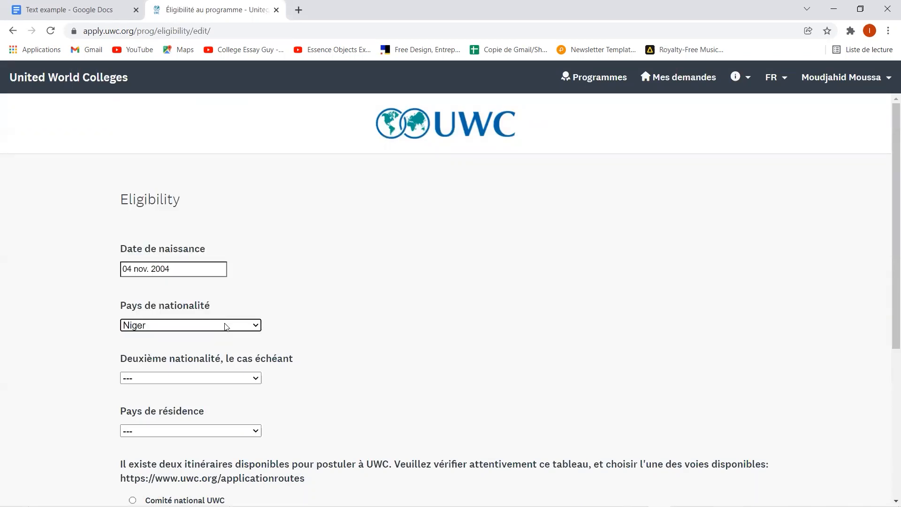
left_click(236, 382)
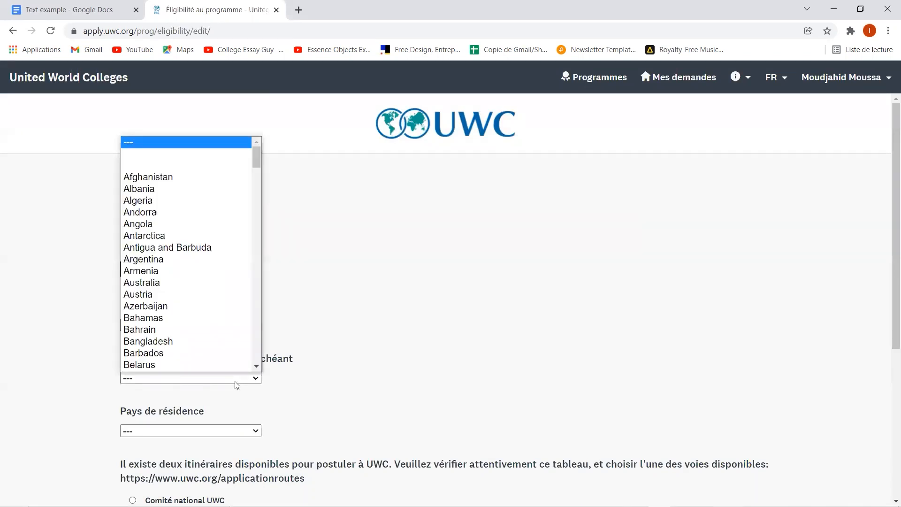
left_click(339, 366)
left_click(206, 435)
key("n")
key("i")
key("g")
key("Return")
- Choose the UWC national committee route, accept both UWC declarations, and save the profile
scroll(204, 431, "down", 4)
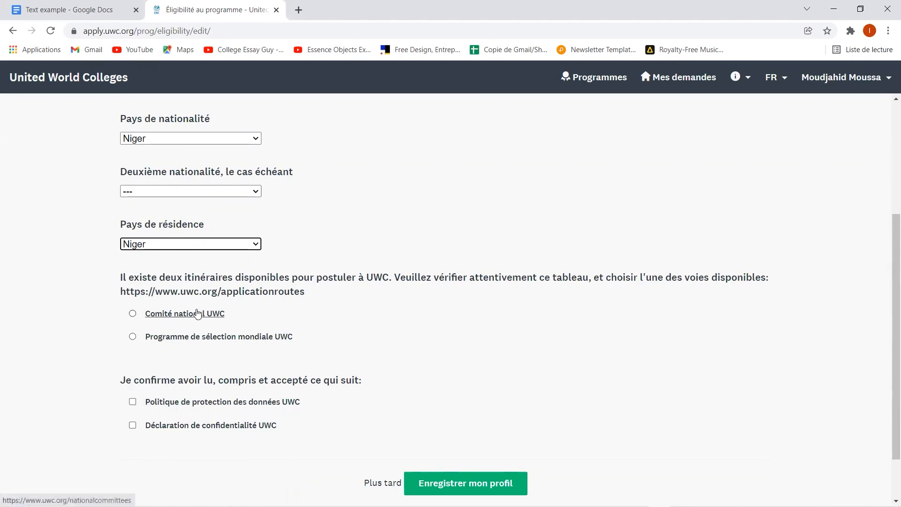
left_click(135, 315)
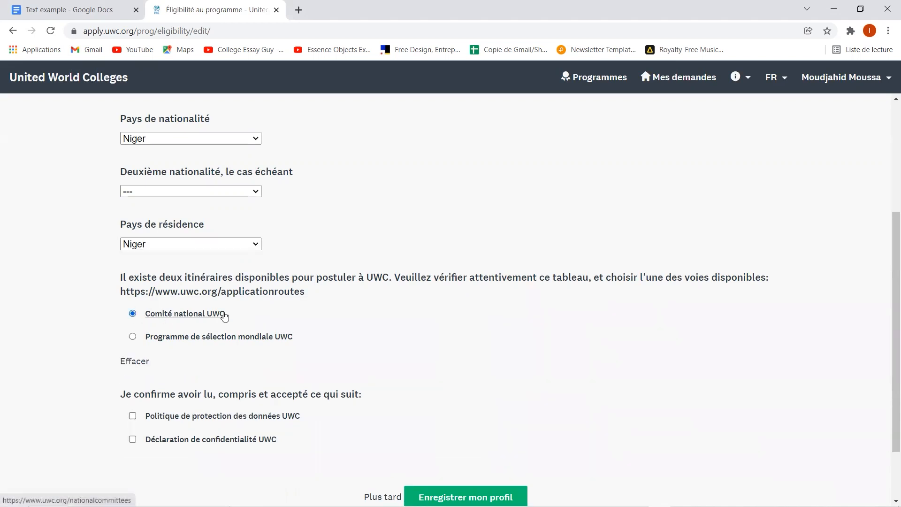
scroll(224, 315, "down", 2)
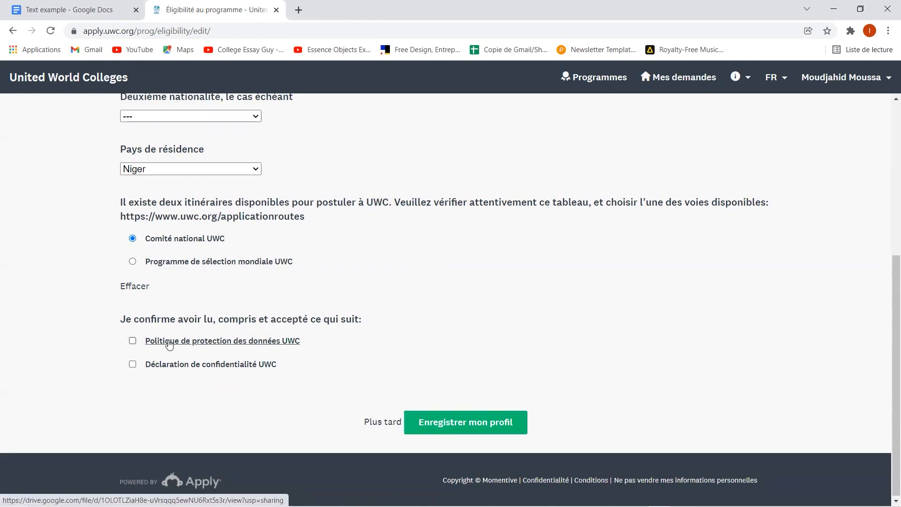
left_click(132, 340)
left_click(133, 365)
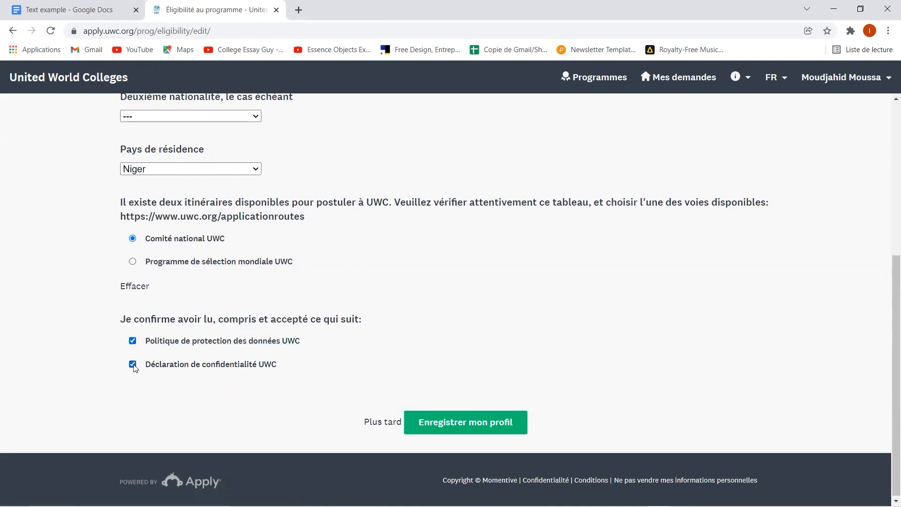
left_click(500, 432)
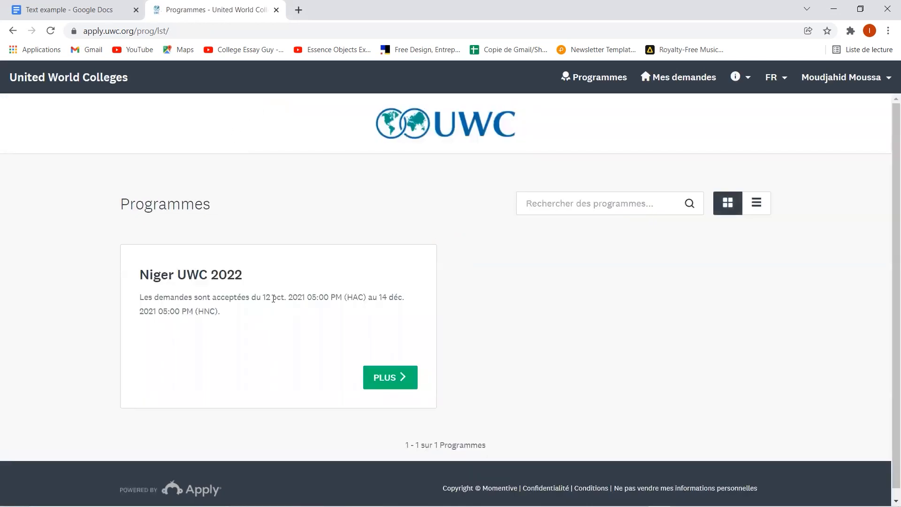
- Open the Niger UWC 2022 programme details and start an application to it
scroll(273, 298, "down", 1)
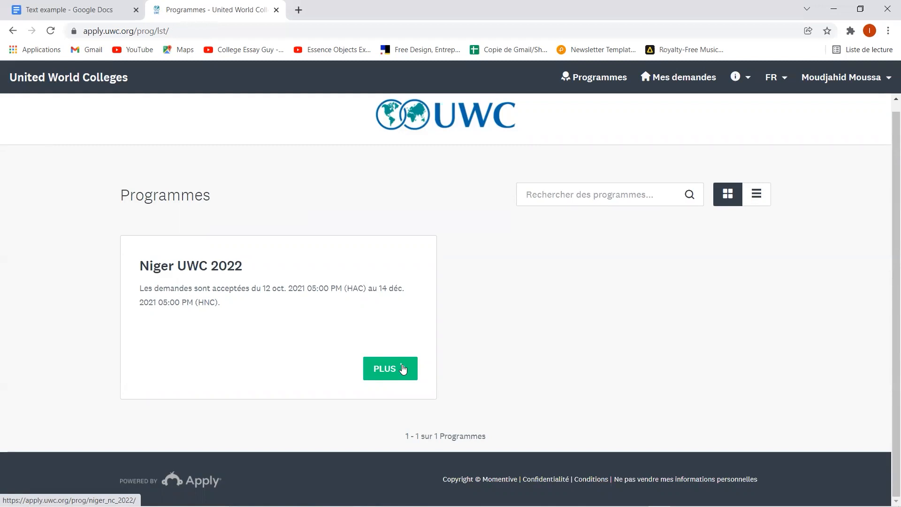
left_click(402, 370)
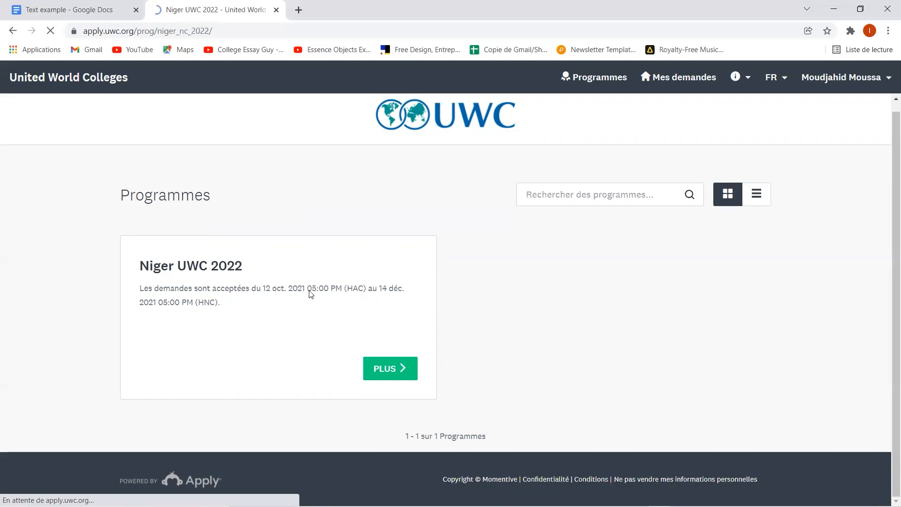
scroll(384, 300, "down", 1)
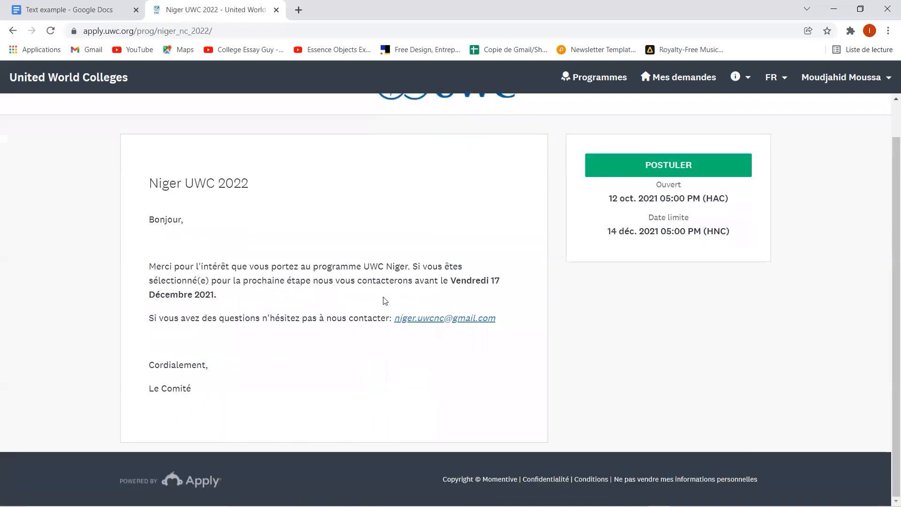
left_click(638, 172)
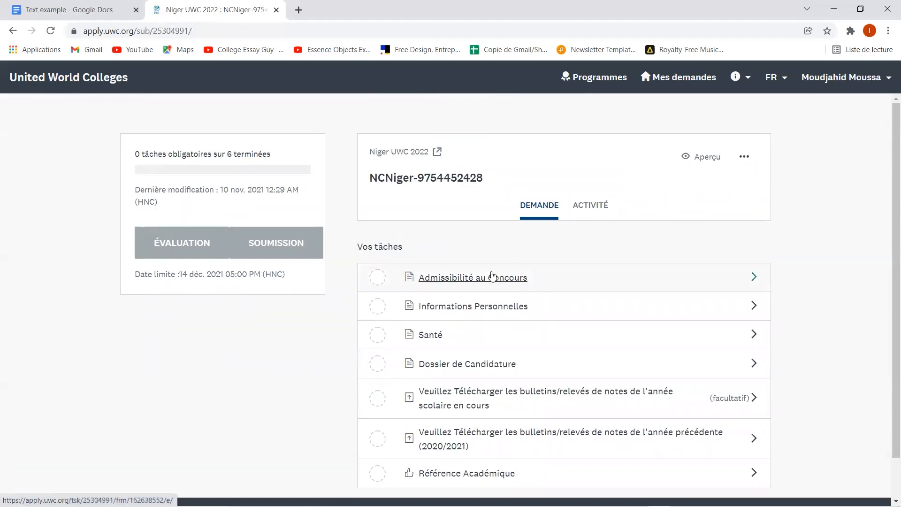
- In the Admissibilité au Concours form, set sex to Masculin and birth date to 05 nov. 2004
left_click(425, 274)
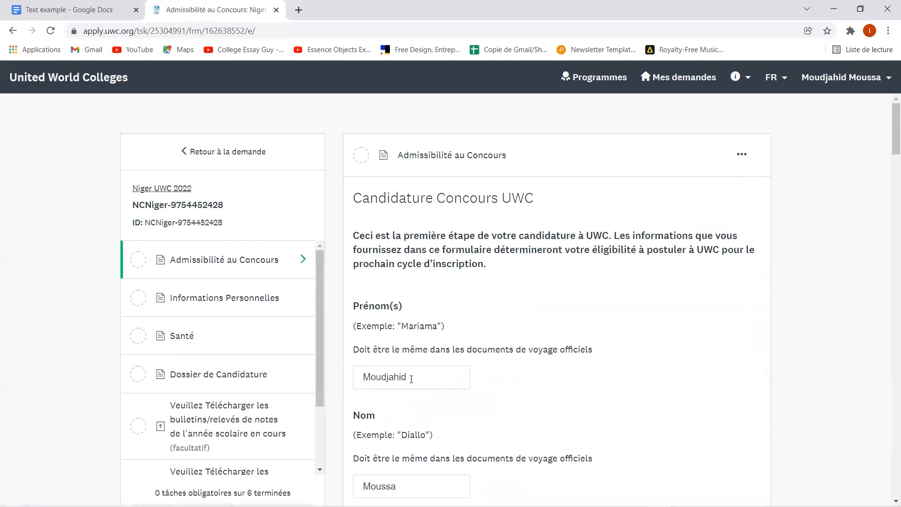
scroll(411, 379, "down", 5)
left_click(366, 313)
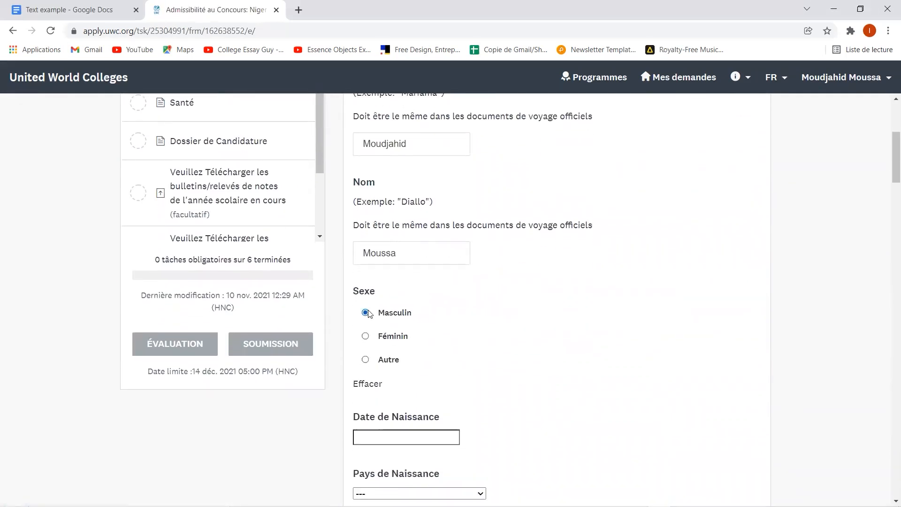
left_click(396, 437)
scroll(405, 455, "down", 1)
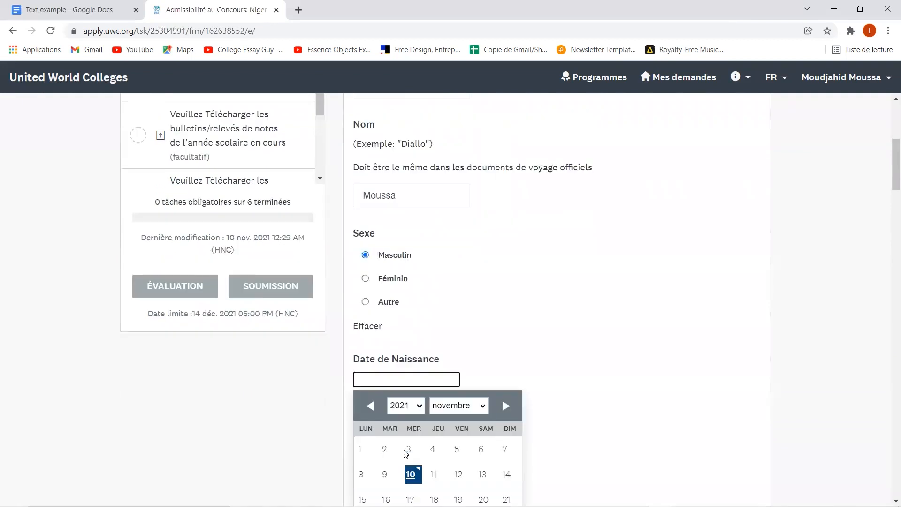
left_click(405, 407)
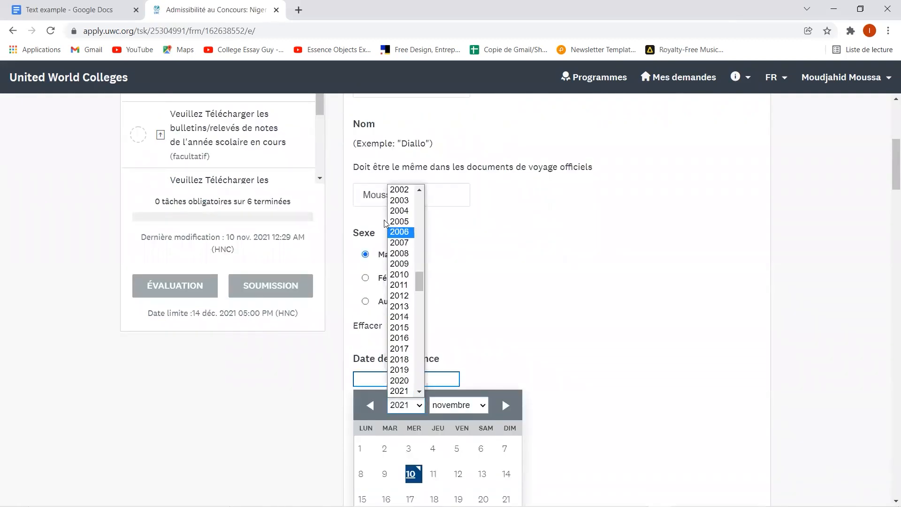
left_click(399, 210)
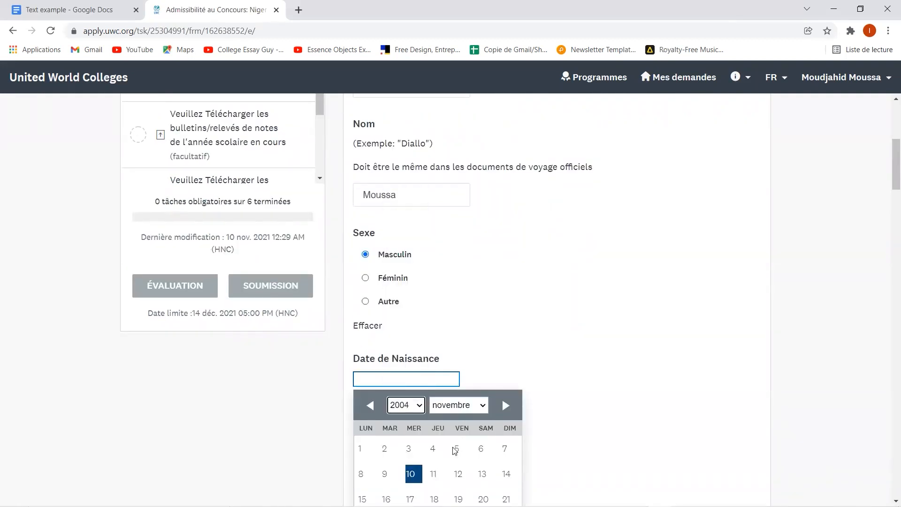
scroll(455, 451, "down", 2)
left_click(433, 351)
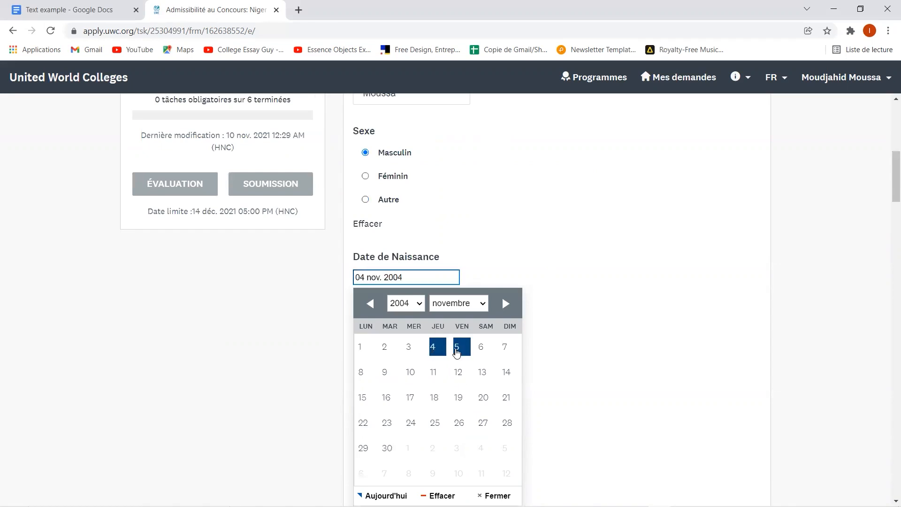
left_click(455, 350)
scroll(547, 312, "down", 1)
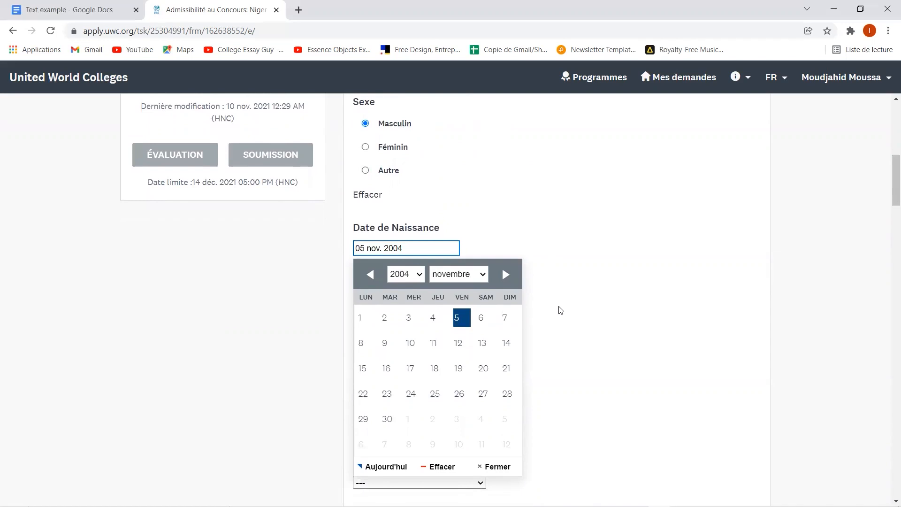
left_click(560, 309)
- Set country of birth, country of residence and nationality of origin all to Niger
scroll(526, 300, "down", 1)
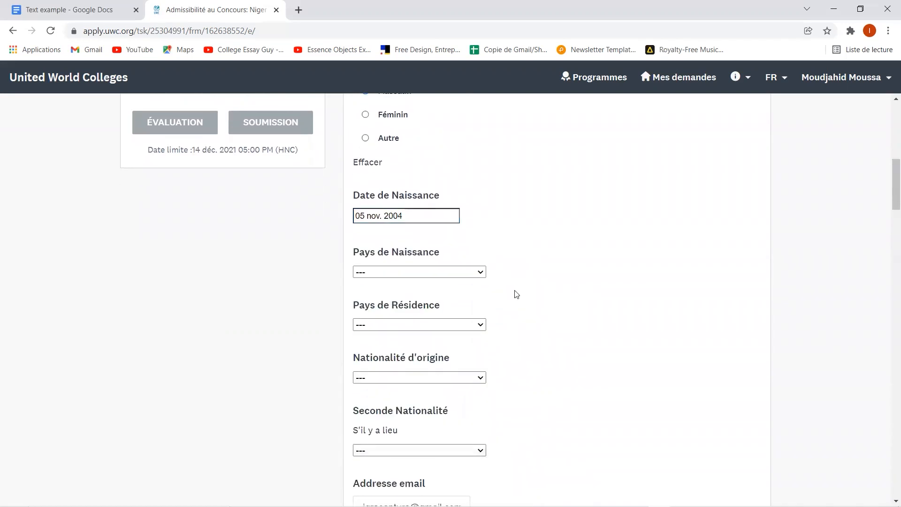
left_click(467, 276)
type("niger")
key("Return")
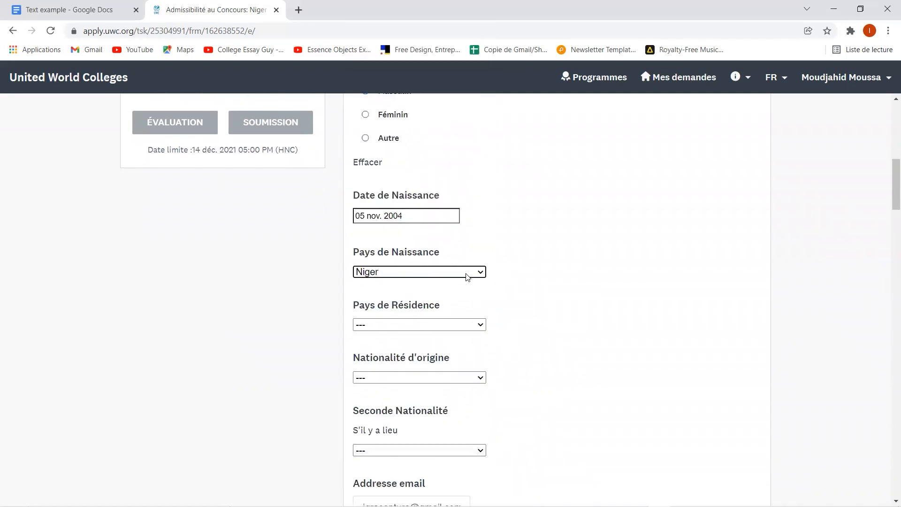
left_click(432, 325)
type("niger")
key("Return")
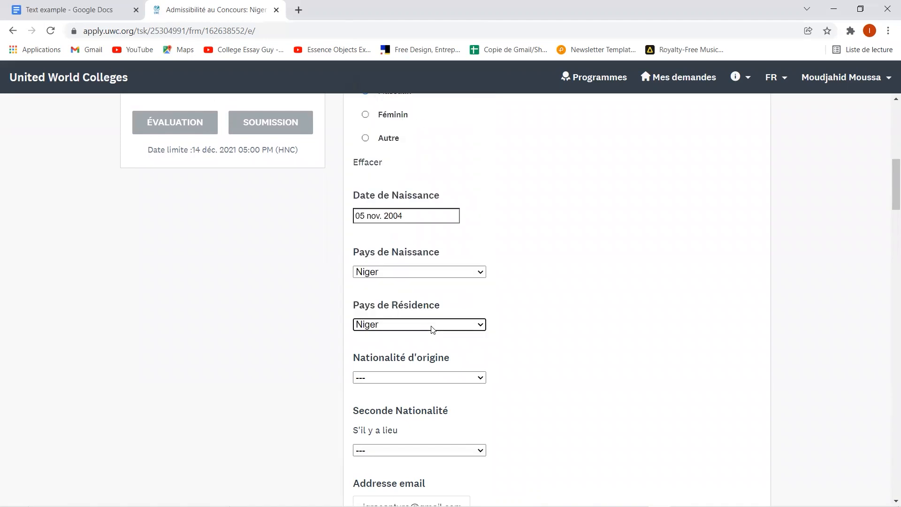
left_click(449, 379)
type("niger")
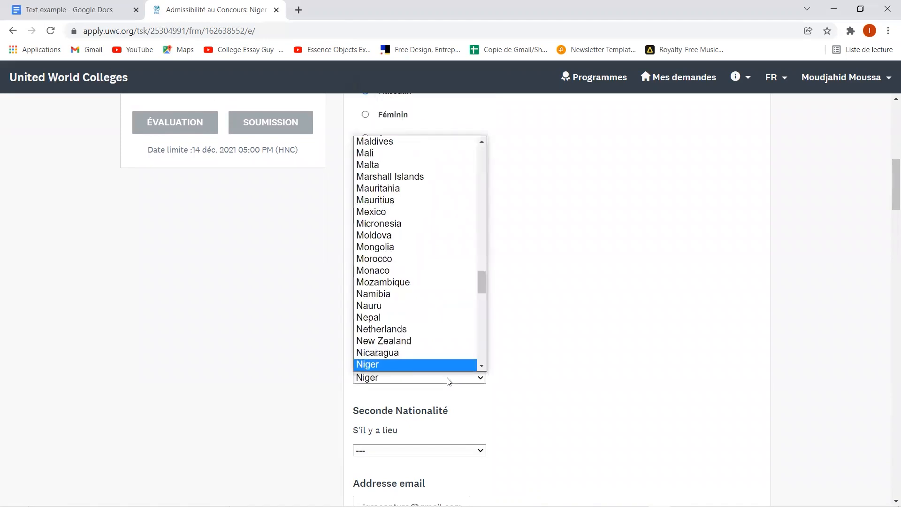
key("Return")
- Enter the applicant's WhatsApp phone number
scroll(425, 451, "down", 2)
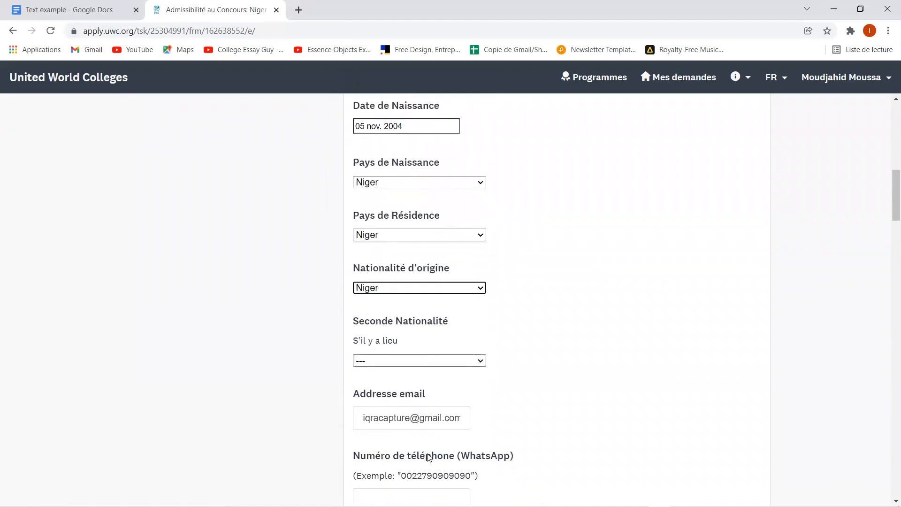
scroll(425, 437, "down", 4)
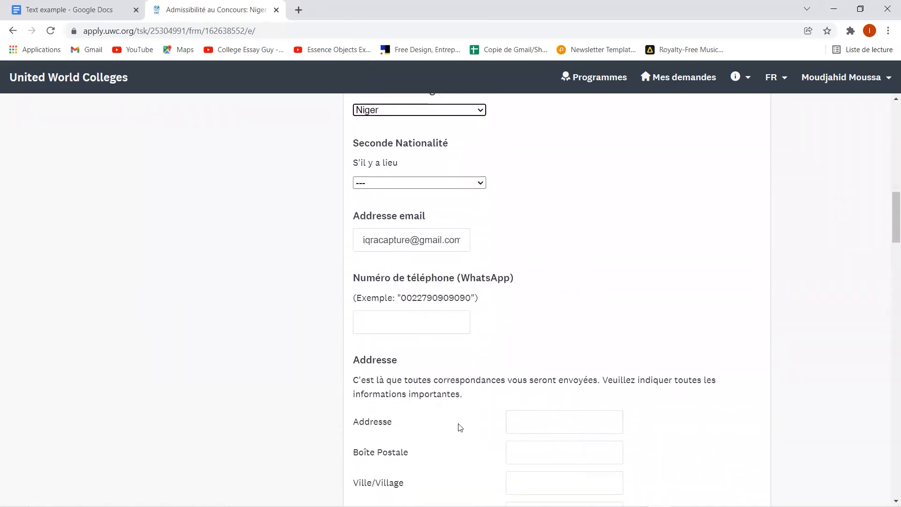
left_click(416, 322)
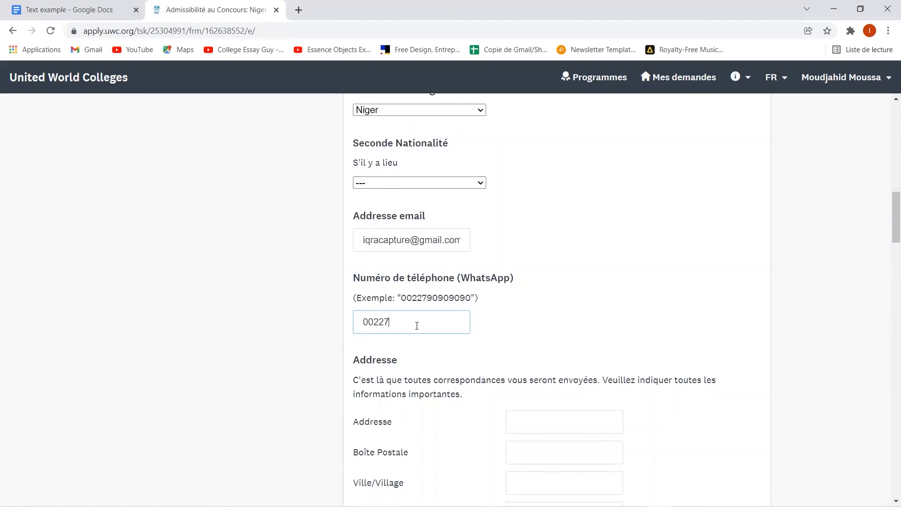
left_click(437, 352)
- Fill in the applicant's street address, post office box, city, and Niger as the address country
scroll(543, 376, "down", 2)
left_click(557, 323)
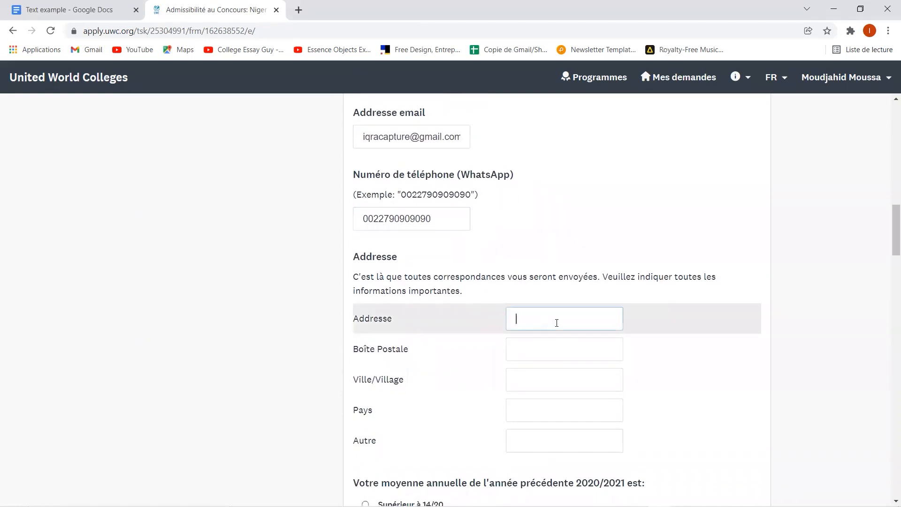
left_click(553, 346)
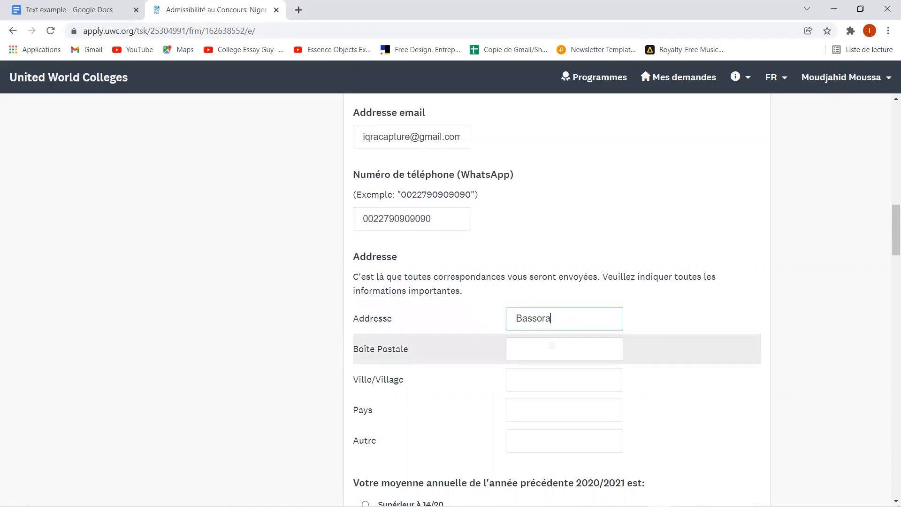
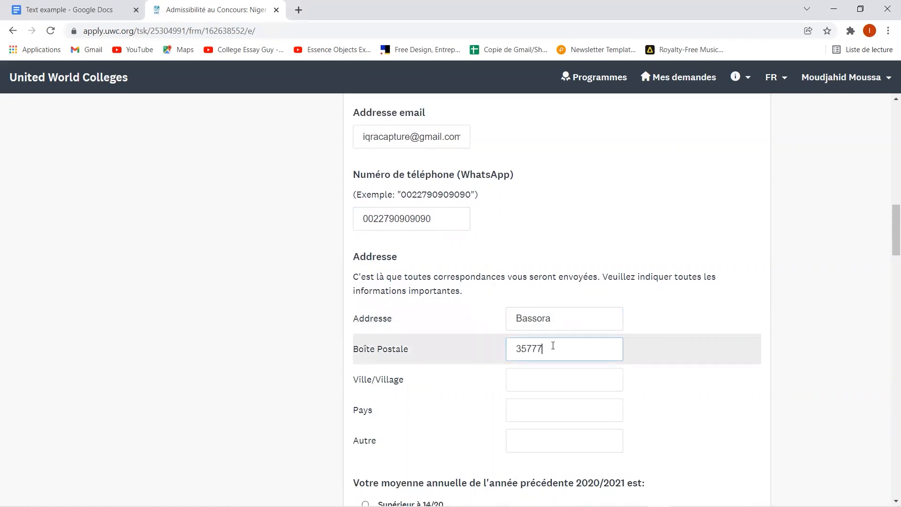
left_click(556, 374)
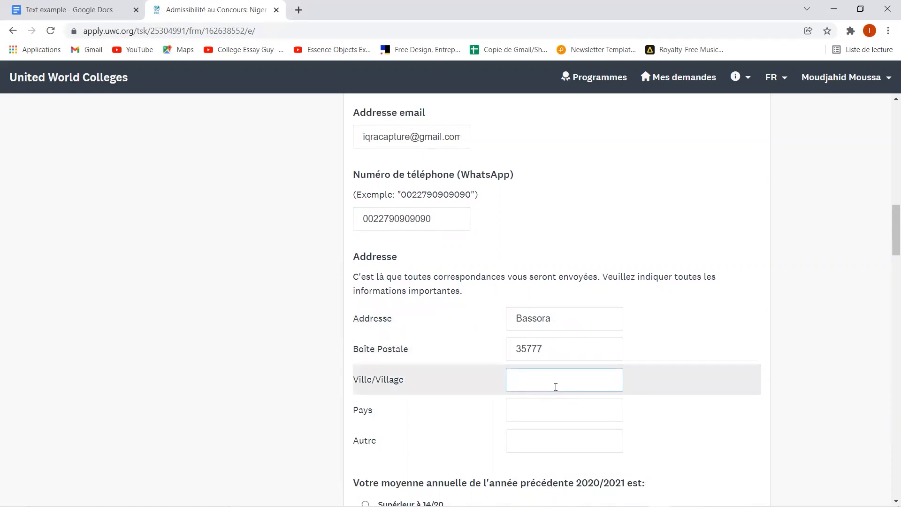
type("Nima")
type("mey")
left_click(555, 405)
type("NIger")
scroll(555, 405, "down", 3)
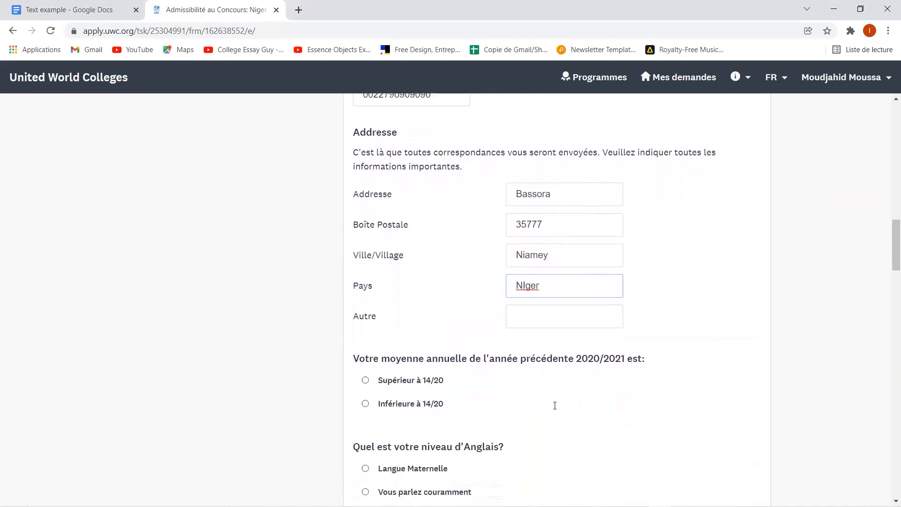
- Mark last year's average as above 14/20 and set the English level to fluent
left_click(394, 376)
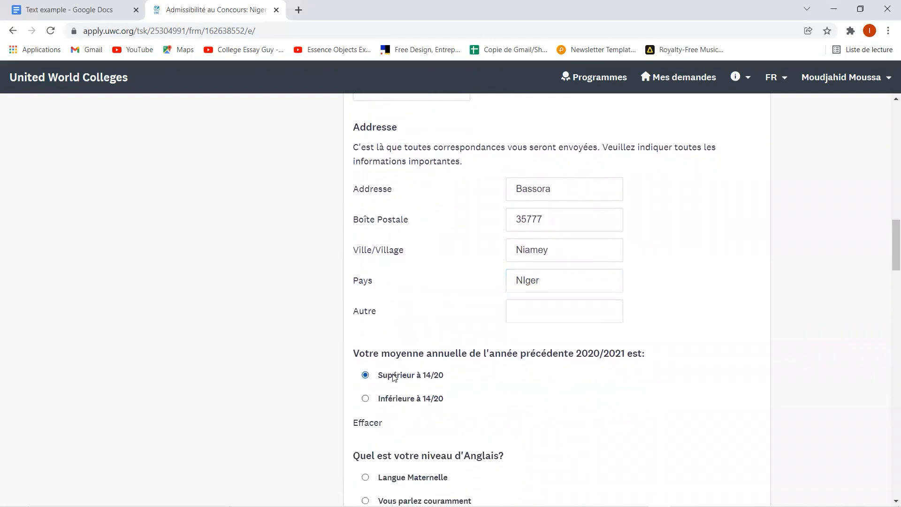
scroll(394, 329, "down", 3)
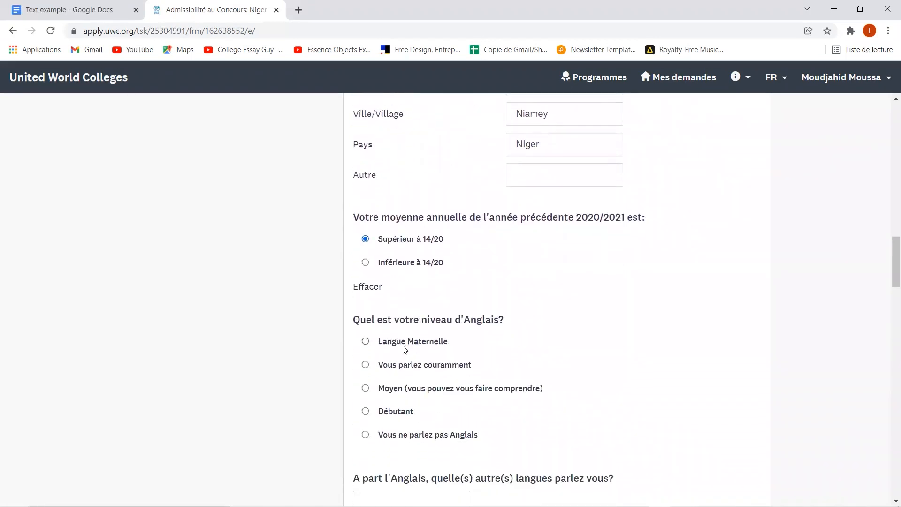
left_click(397, 365)
scroll(399, 367, "down", 3)
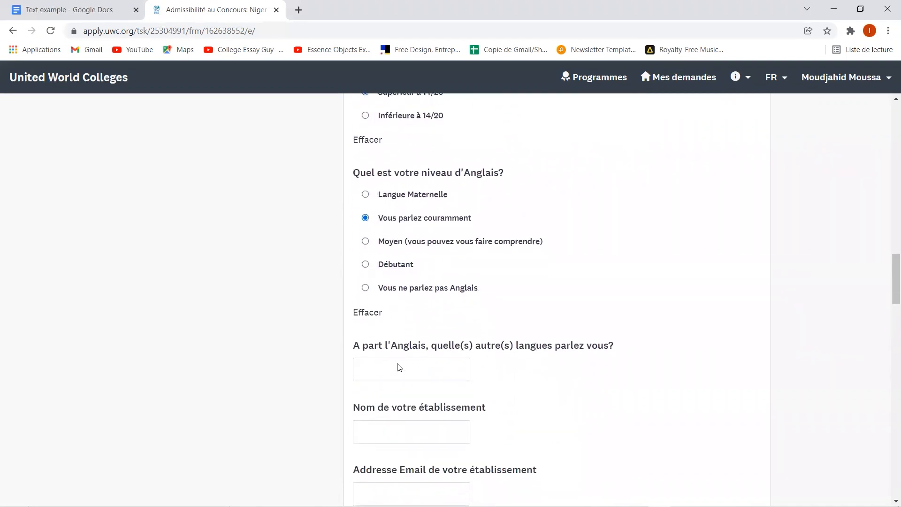
scroll(397, 367, "up", 1)
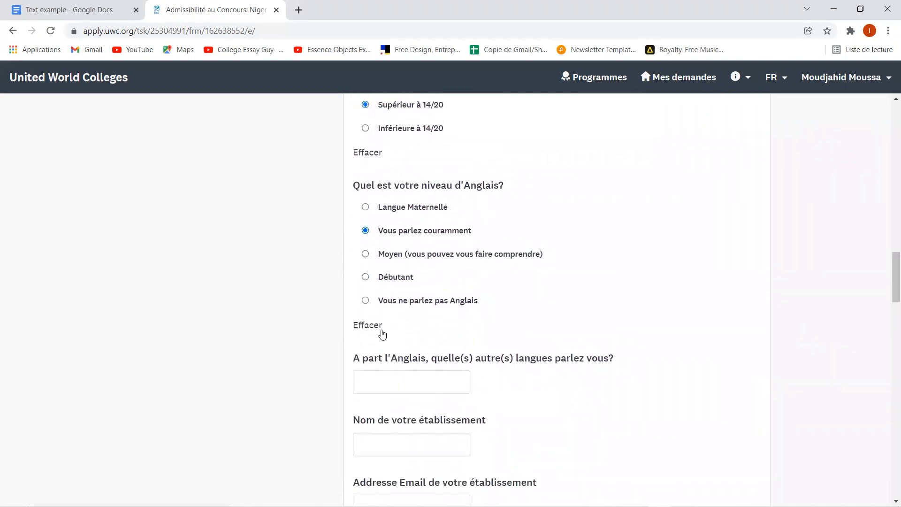
left_click(389, 258)
left_click(386, 282)
left_click(401, 299)
left_click(384, 231)
scroll(431, 350, "down", 2)
- List other languages as 'Hausa, Zarma, Francais' and enter Korombe as the school name
left_click(407, 271)
type("Hausa")
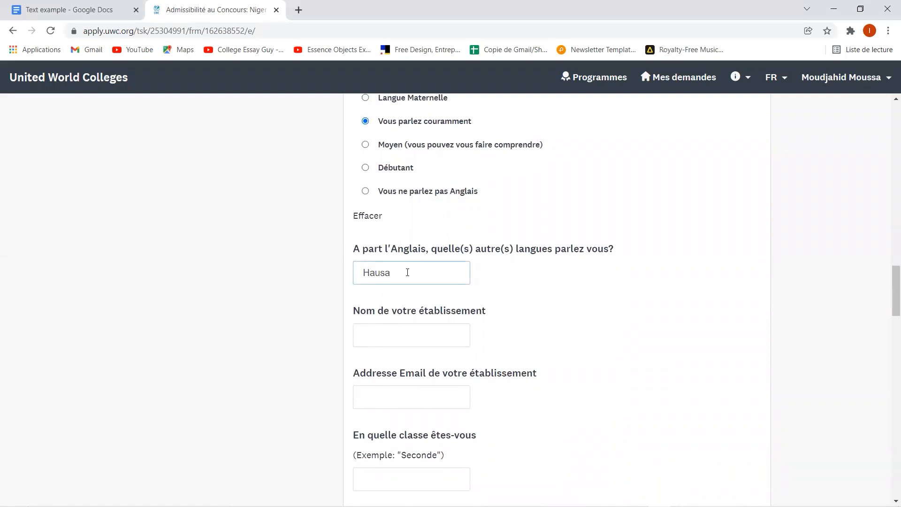
type(", Zarma, Francais")
key("BackSpace")
key("BackSpace")
key("BackSpace")
left_click(379, 342)
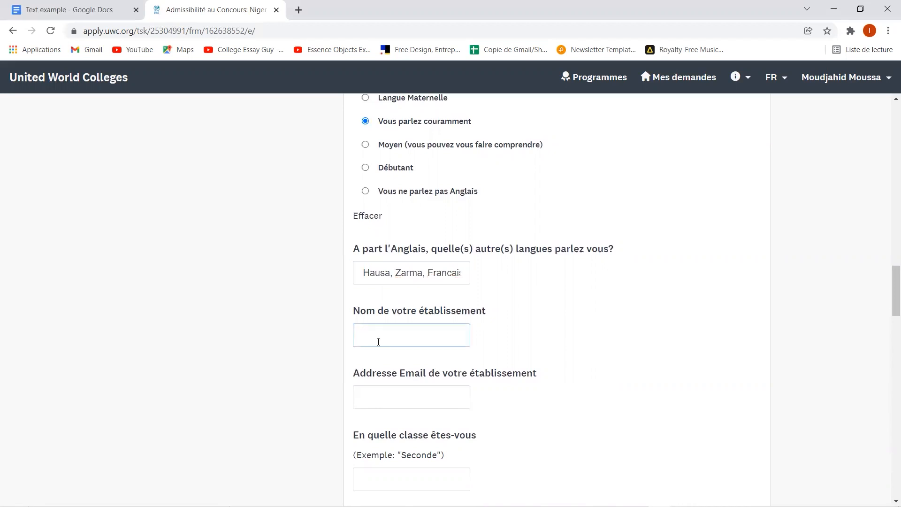
type("Korombw")
- Enter the school's e-mail address and 'premiere' as the current class
left_click(390, 394)
scroll(418, 394, "down", 3)
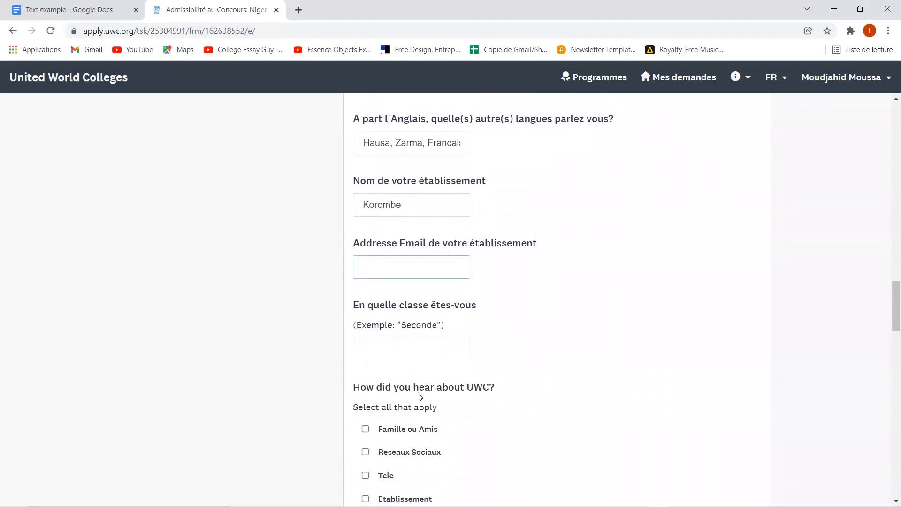
scroll(419, 397, "up", 1)
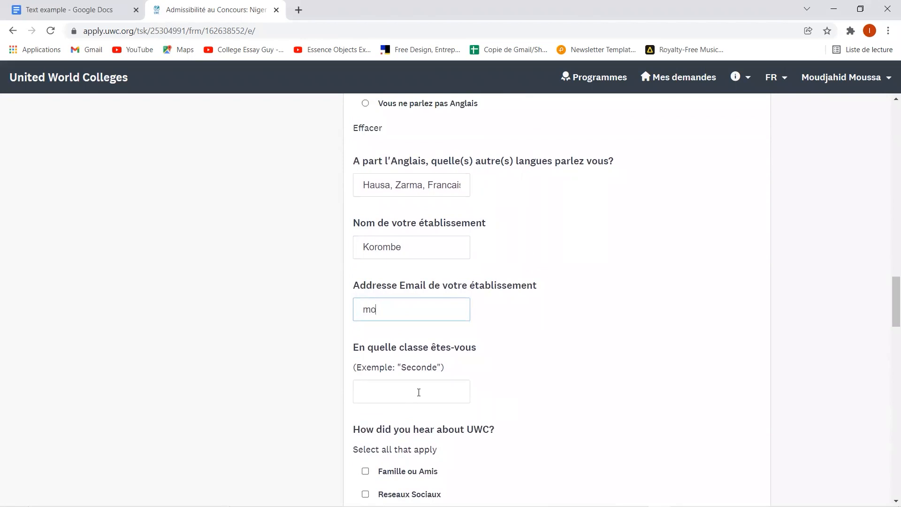
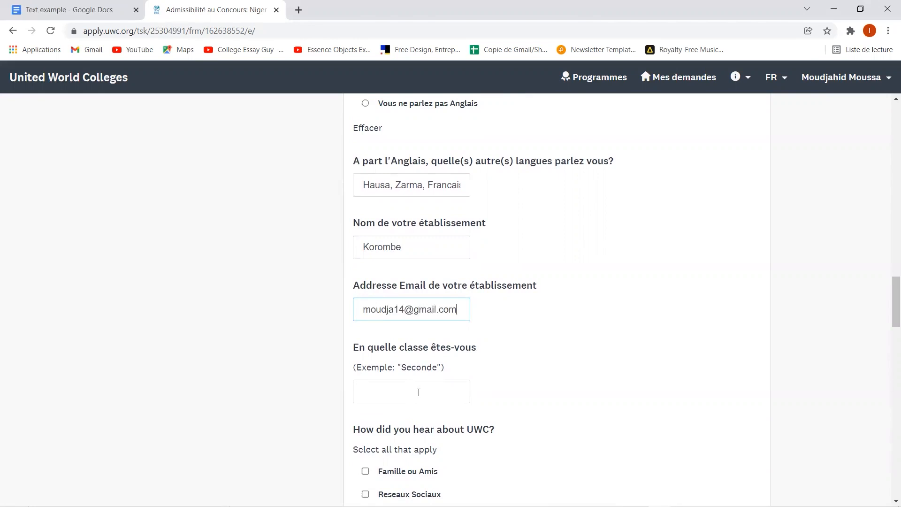
scroll(413, 391, "down", 2)
left_click(391, 319)
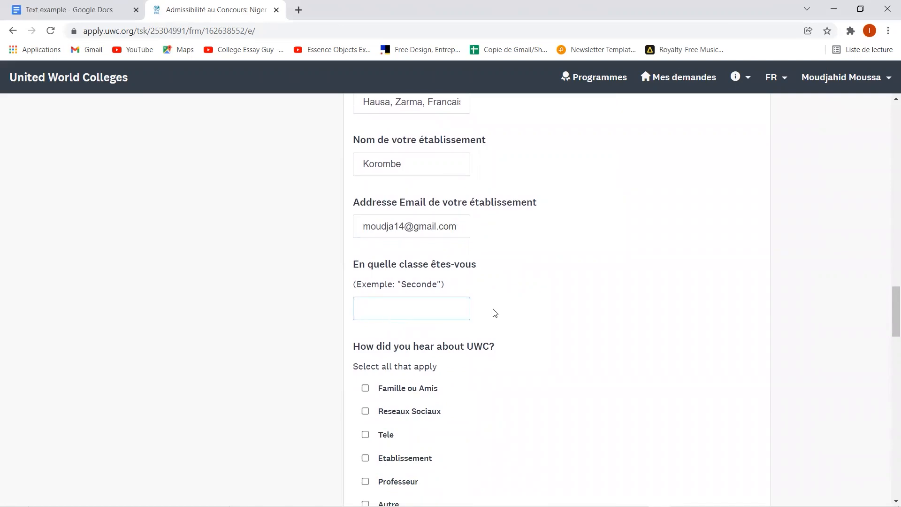
type("premiere")
scroll(494, 312, "down", 1)
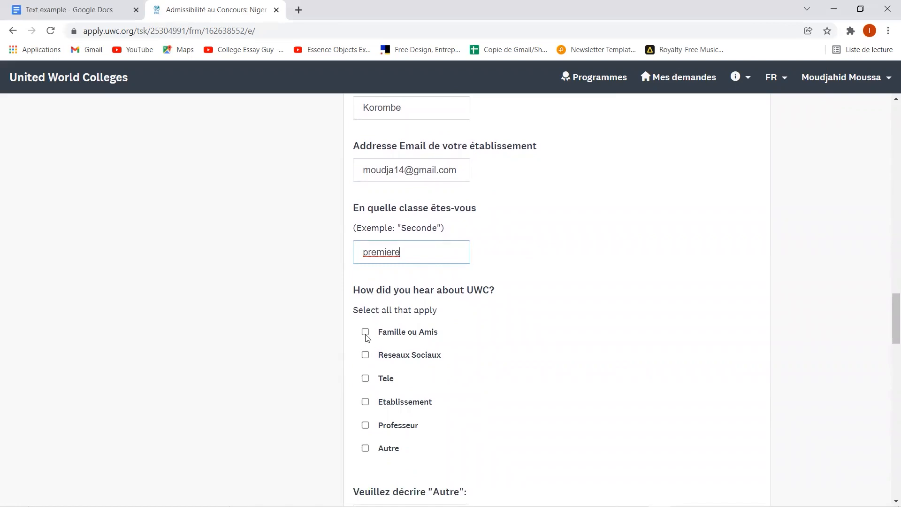
- Tick Reseaux Sociaux, Professeur and Etablissement as sources, and answer Non to applying before
left_click(365, 356)
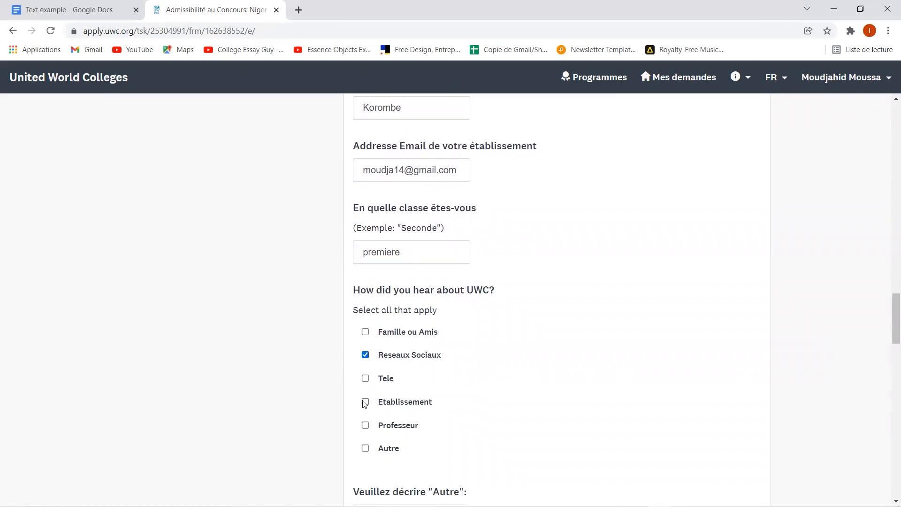
left_click(365, 426)
left_click(365, 402)
scroll(365, 404, "down", 3)
scroll(365, 406, "down", 1)
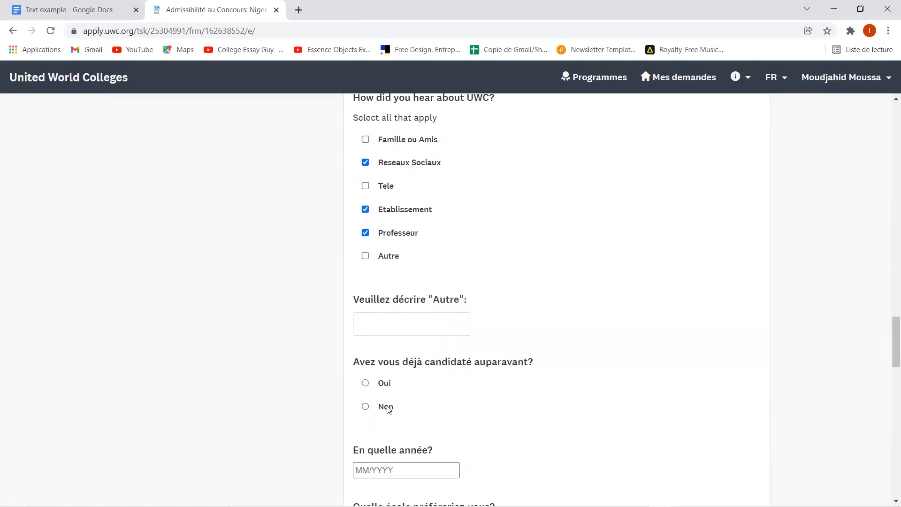
scroll(385, 406, "down", 1)
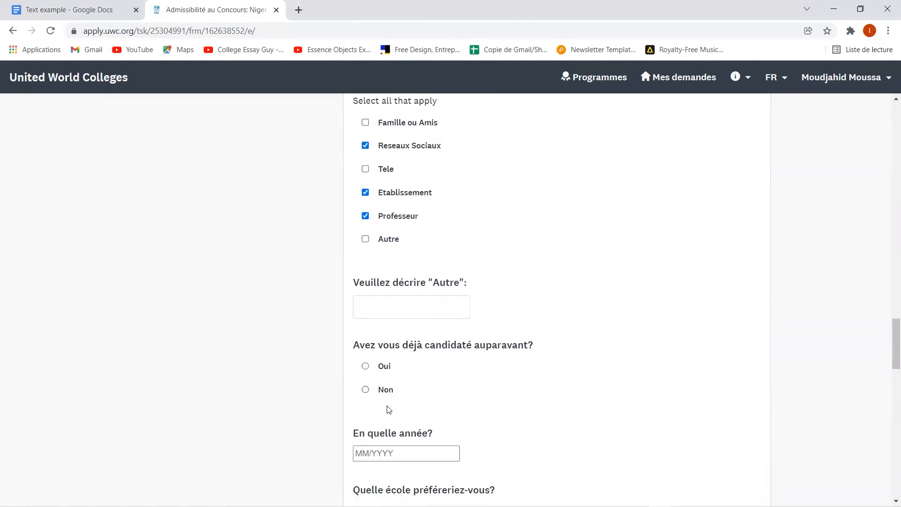
left_click(367, 390)
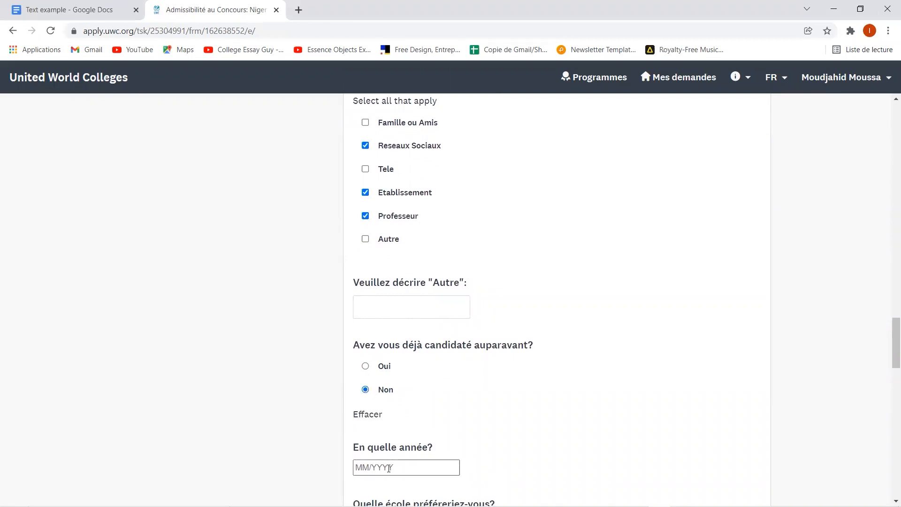
- Browse the list of UWC schools and pick UWC-USA as the preferred school
scroll(399, 468, "down", 2)
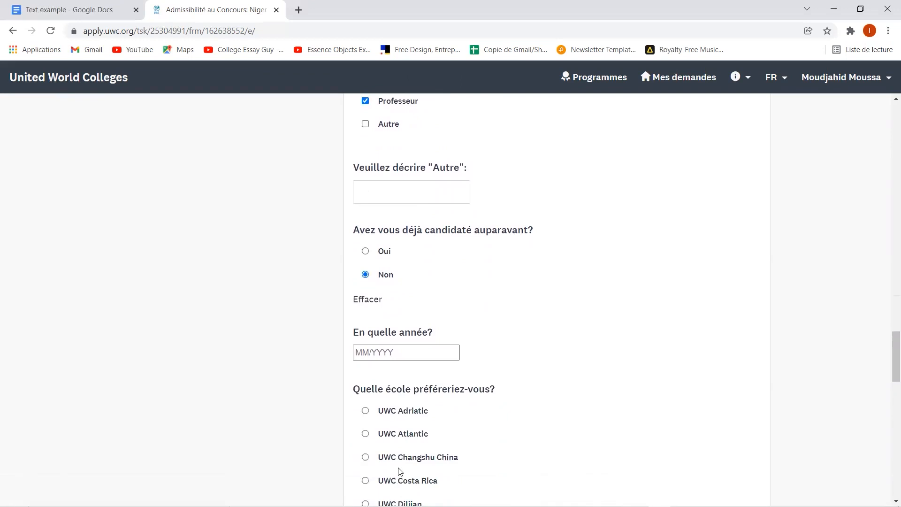
scroll(381, 425, "down", 2)
scroll(381, 425, "down", 3)
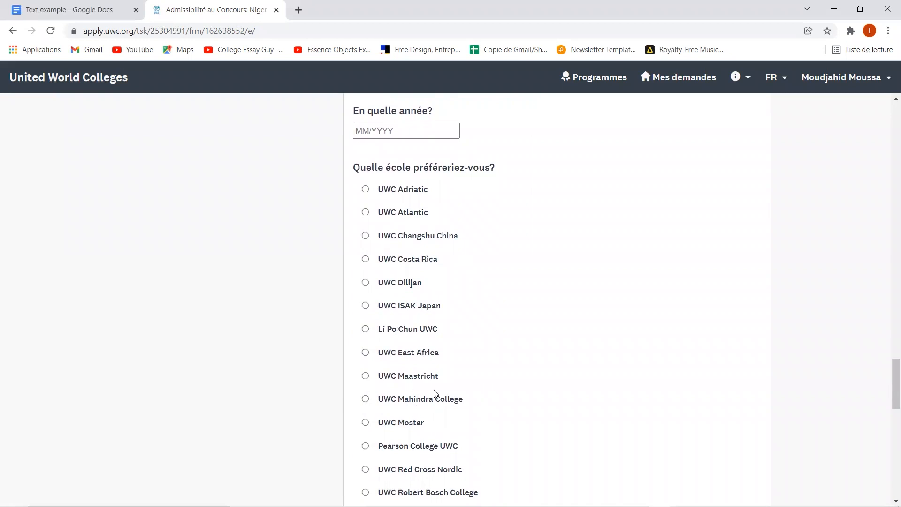
scroll(434, 398, "down", 1)
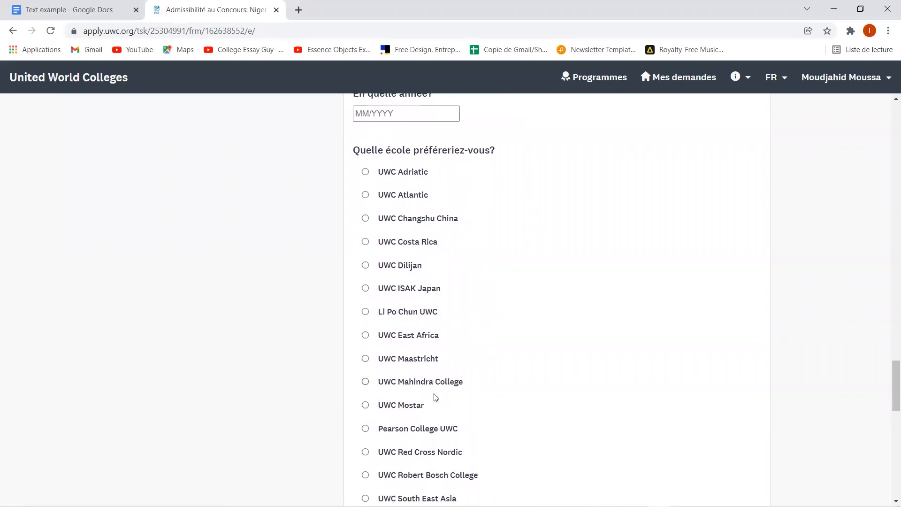
scroll(436, 398, "down", 1)
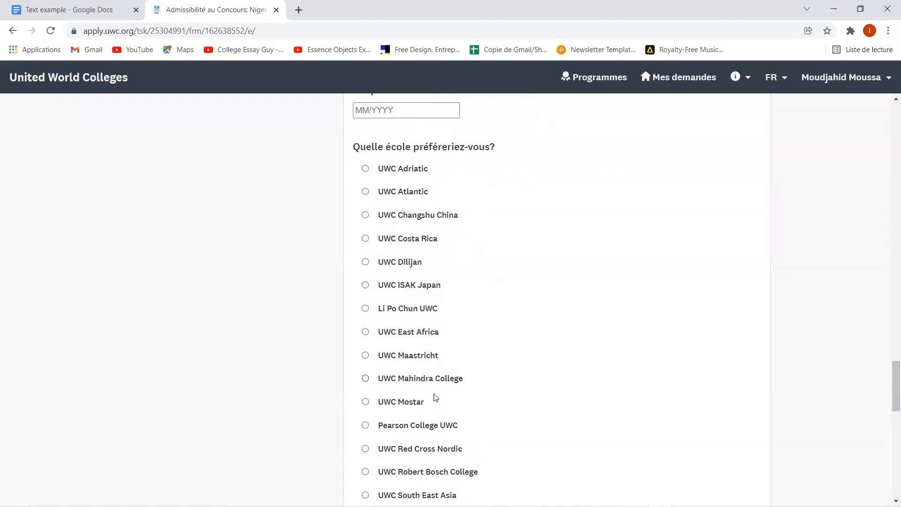
scroll(436, 398, "down", 1)
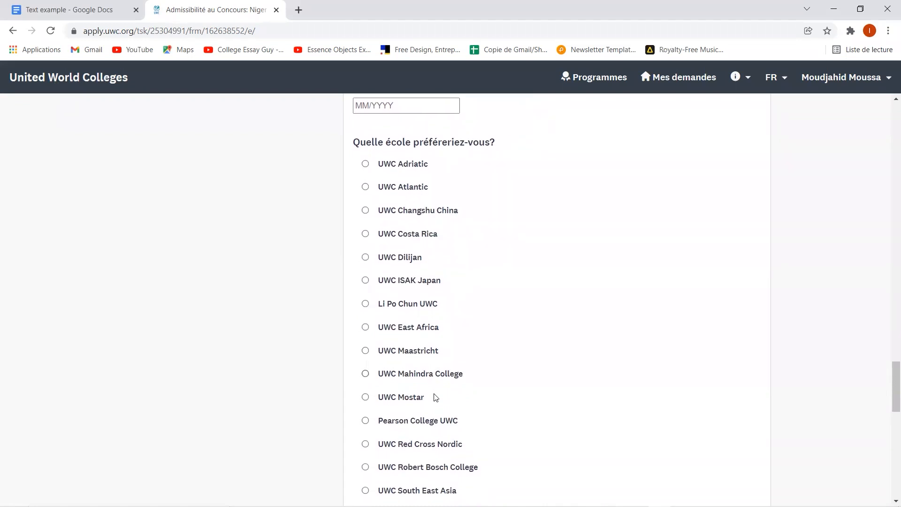
scroll(436, 397, "down", 1)
scroll(436, 397, "down", 1)
scroll(436, 397, "up", 1)
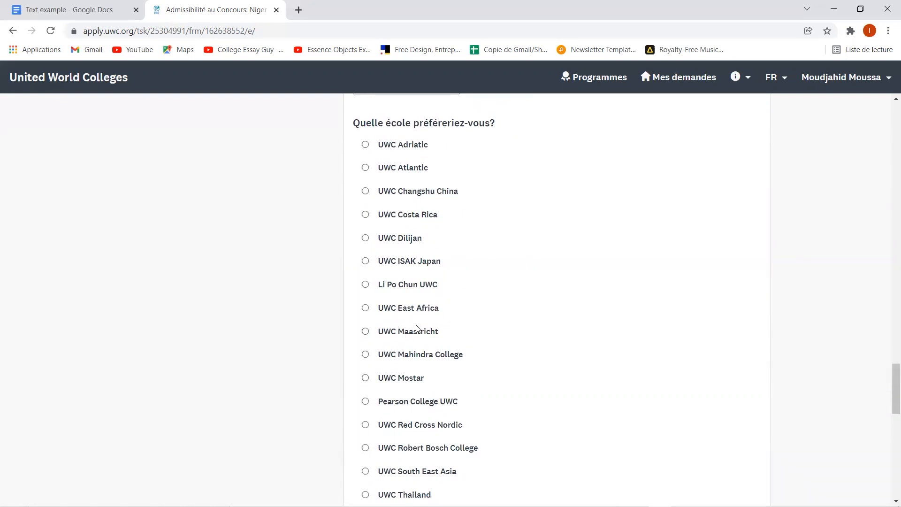
scroll(435, 379, "down", 3)
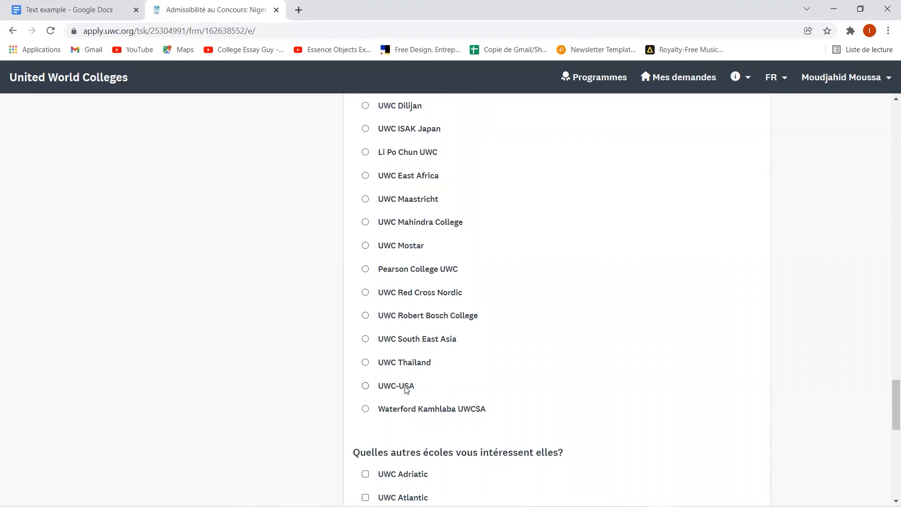
scroll(403, 385, "up", 1)
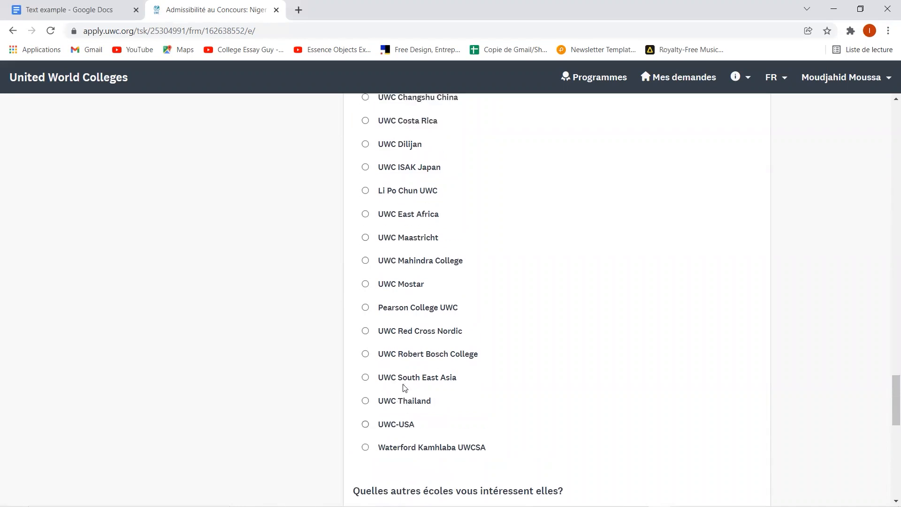
scroll(405, 375, "up", 1)
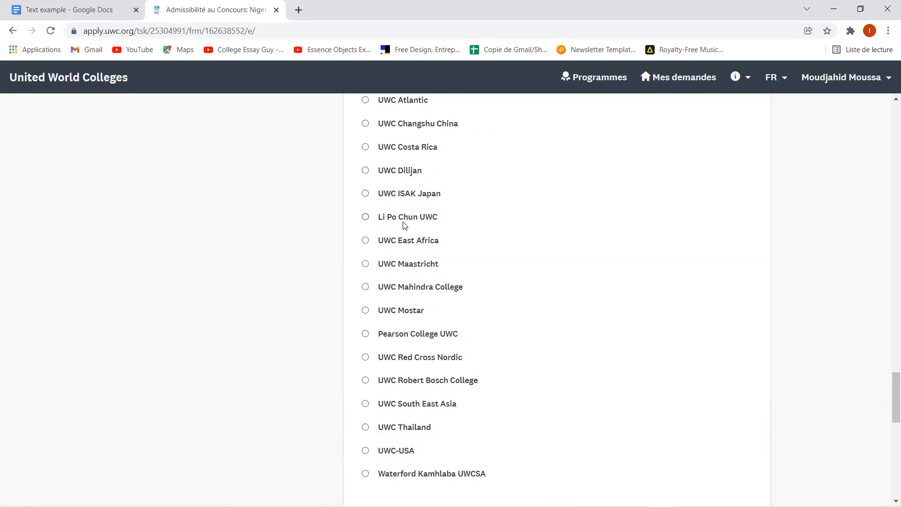
scroll(405, 226, "down", 1)
scroll(405, 226, "up", 3)
scroll(404, 226, "down", 1)
scroll(405, 226, "down", 2)
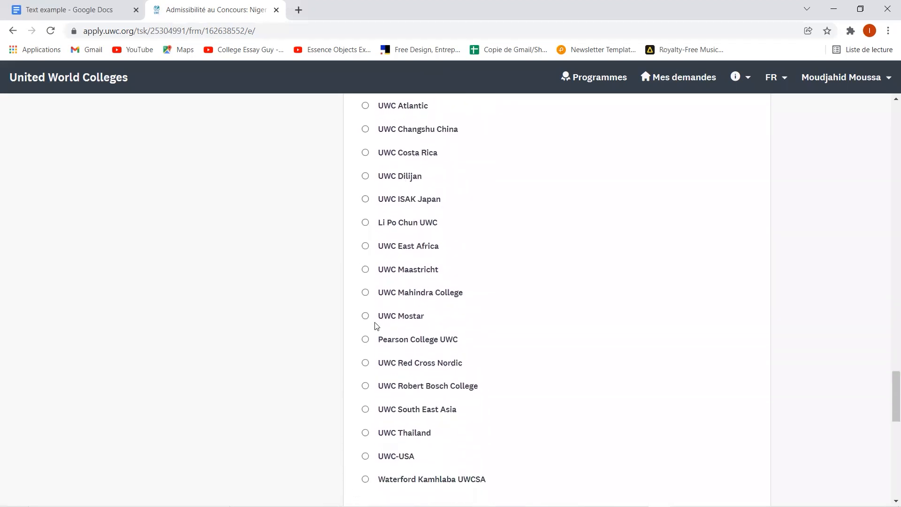
left_click(366, 456)
scroll(366, 458, "down", 6)
scroll(366, 370, "down", 1)
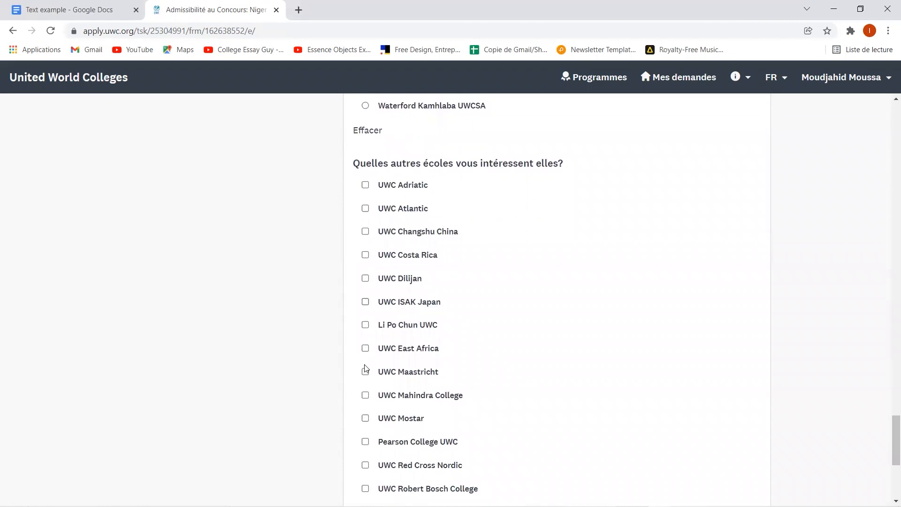
- Tick UWC East Africa, Li Po Chun UWC and UWC Maastricht as other schools of interest
scroll(365, 370, "down", 1)
left_click(366, 297)
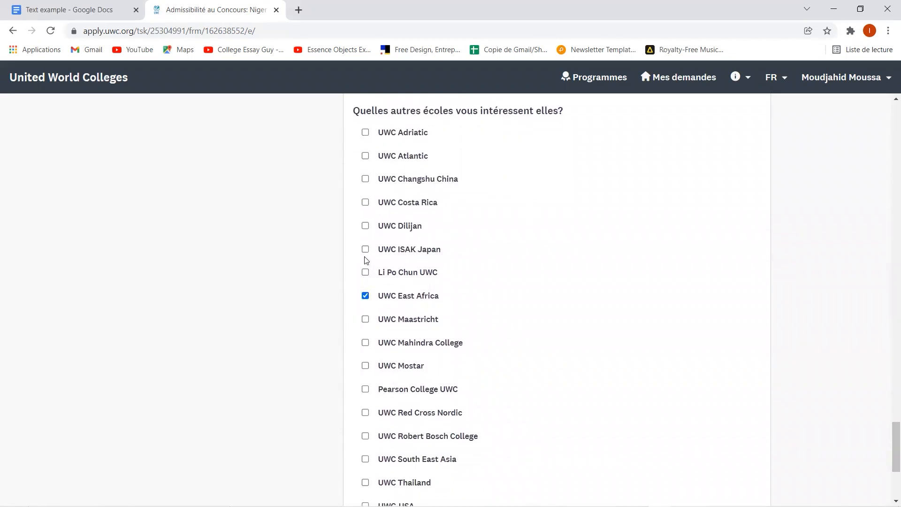
left_click(366, 274)
left_click(366, 319)
- Mark the eligibility form as complete (Marquer comme complète)
scroll(367, 320, "down", 2)
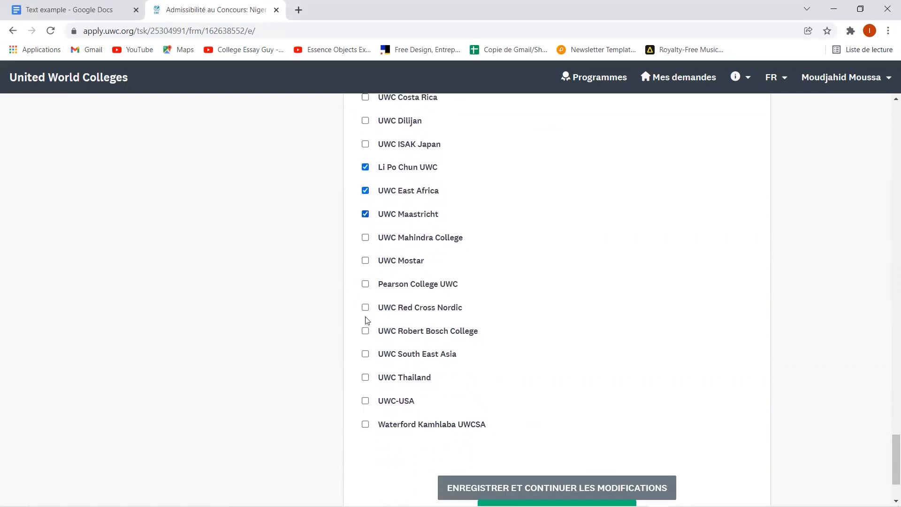
scroll(367, 320, "down", 1)
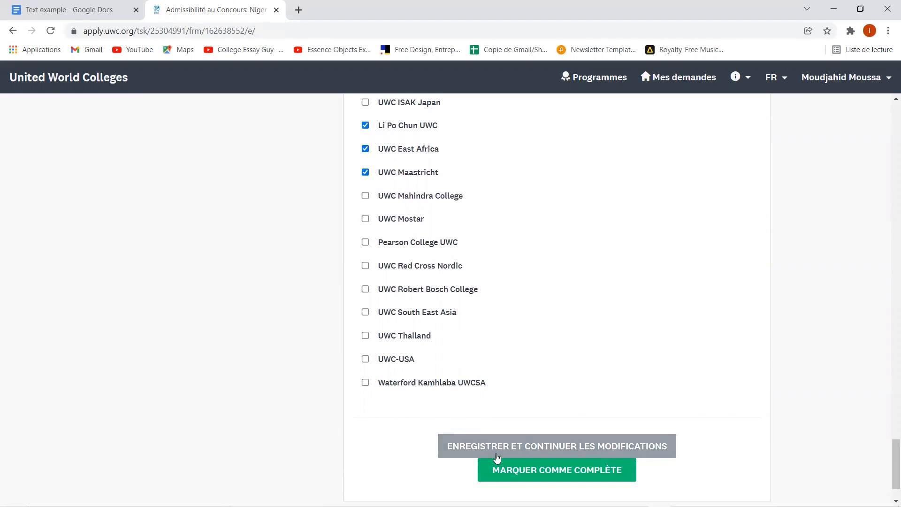
left_click(534, 475)
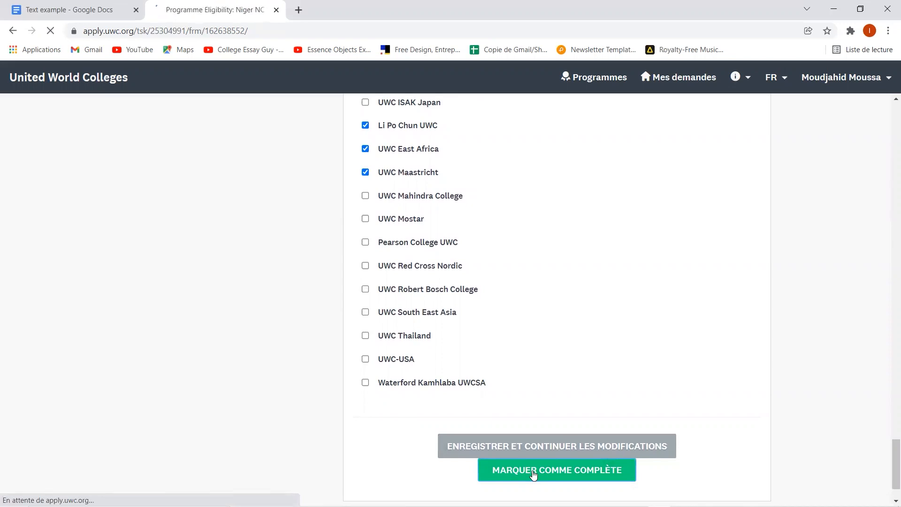
- In the Personal Information task, set the parents' civil status to Married
left_click(206, 302)
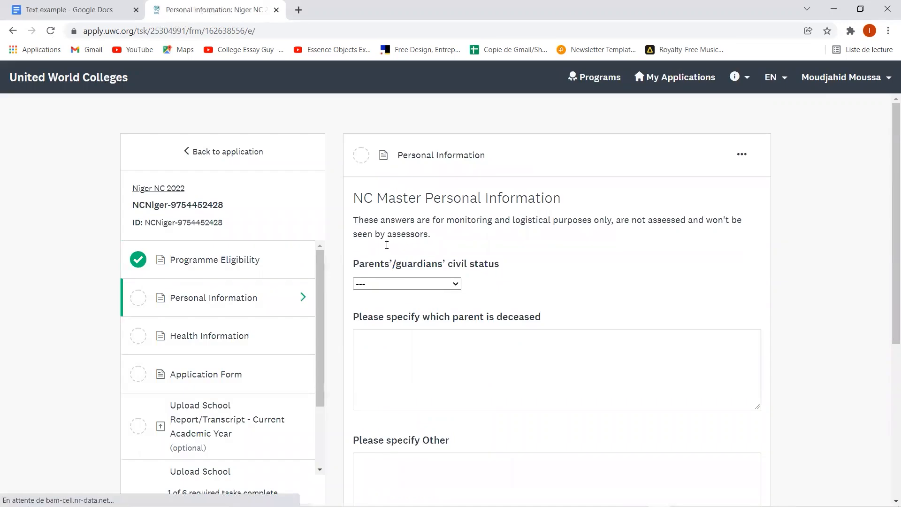
left_click(430, 284)
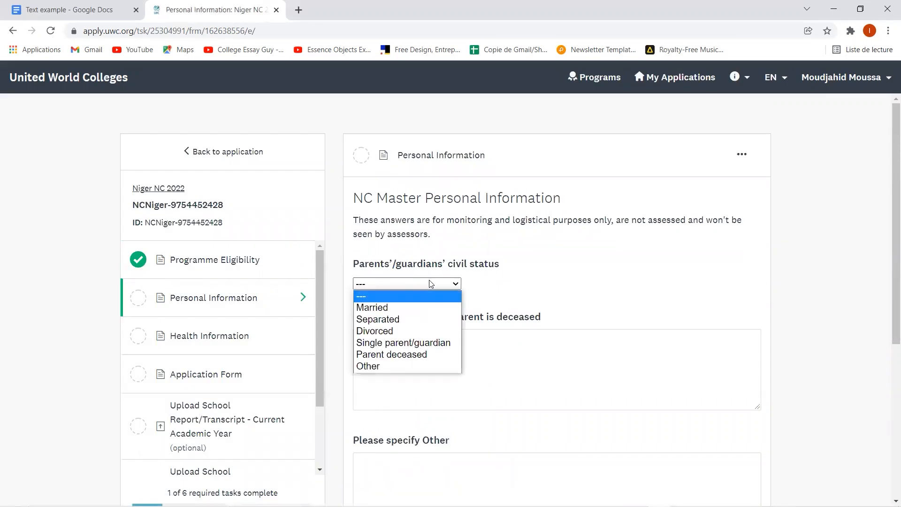
left_click(393, 307)
scroll(405, 391, "down", 4)
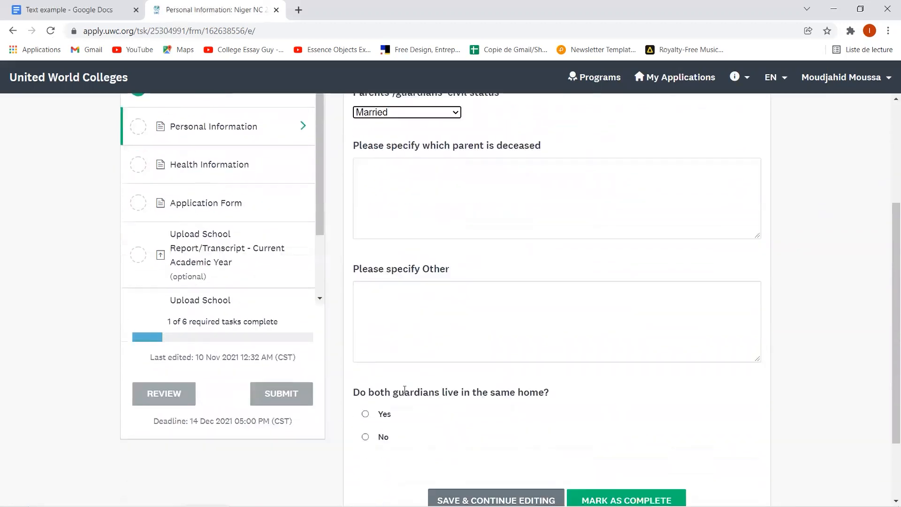
scroll(404, 391, "down", 2)
scroll(403, 324, "up", 3)
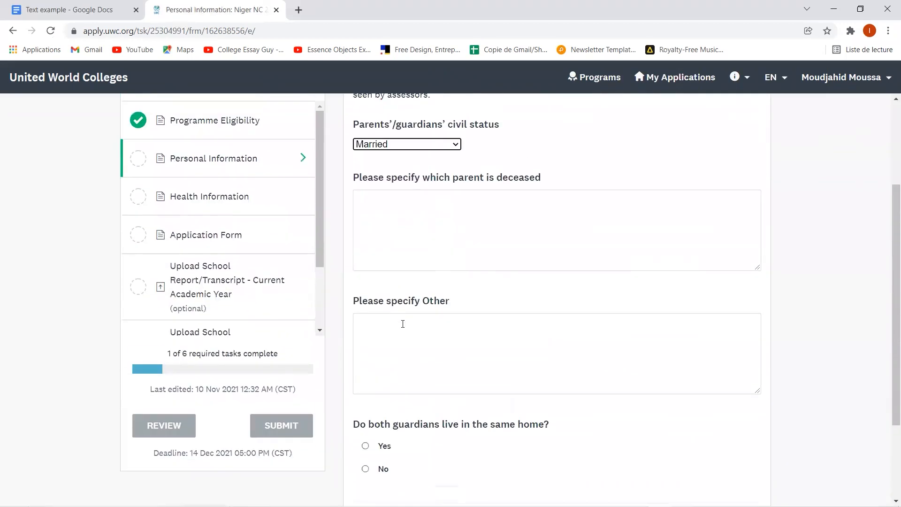
scroll(499, 308, "up", 1)
scroll(631, 158, "down", 1)
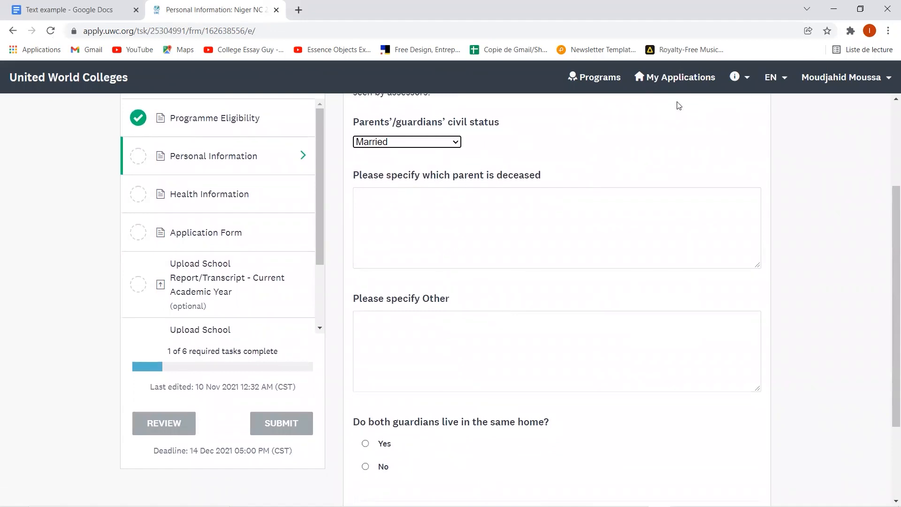
- Switch the portal to Français, answer Oui for guardians sharing a home, and mark it complete
left_click(773, 77)
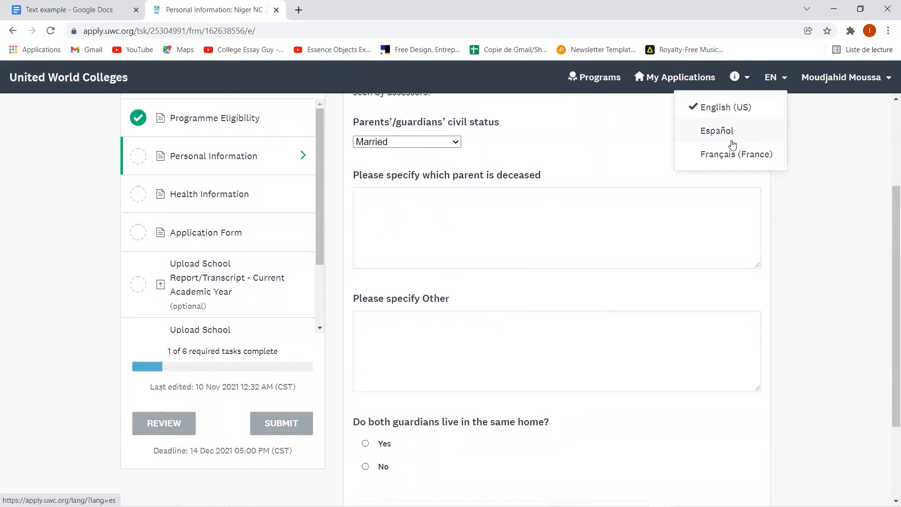
left_click(741, 157)
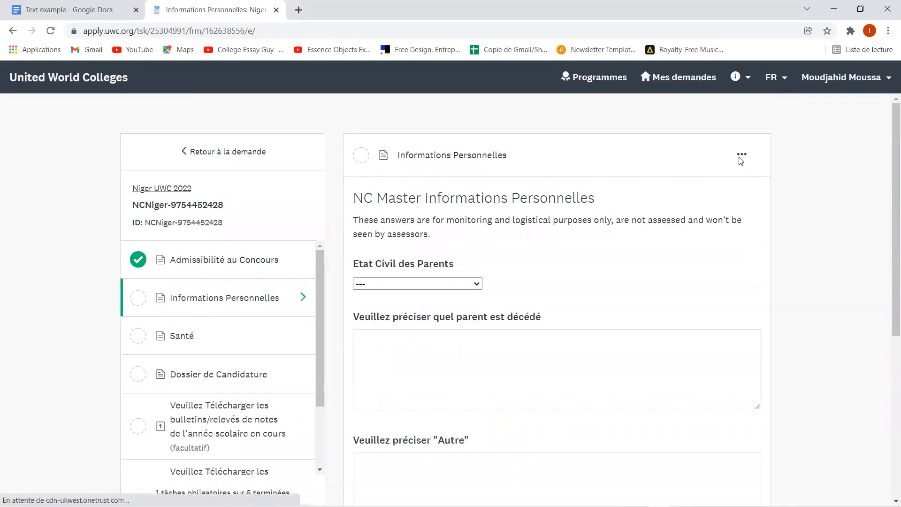
scroll(585, 214, "down", 6)
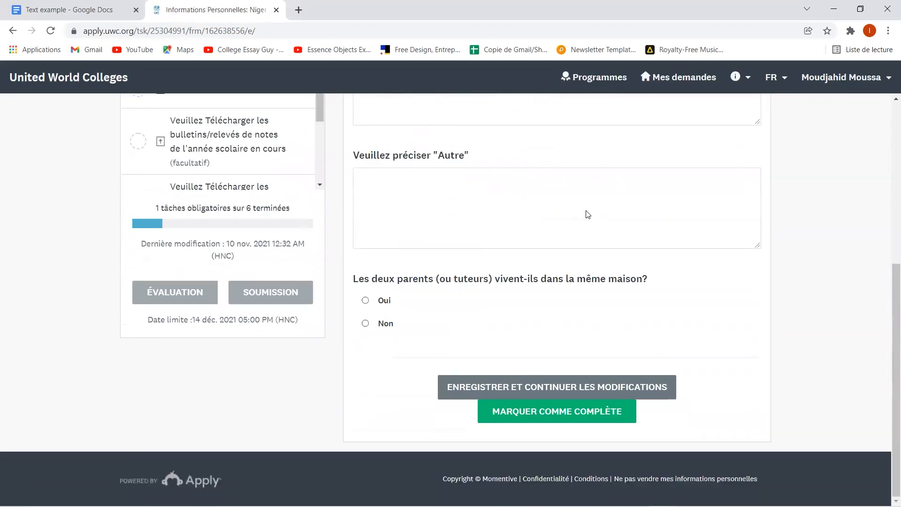
left_click(382, 301)
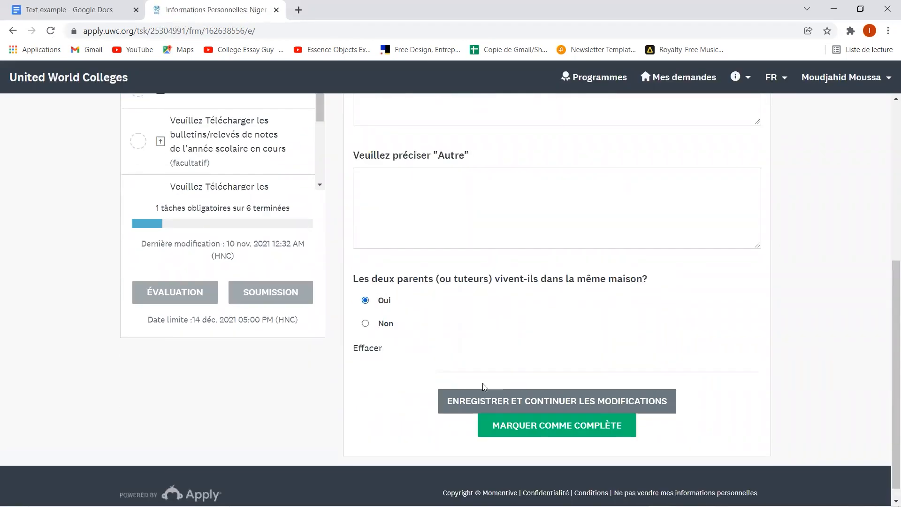
left_click(518, 421)
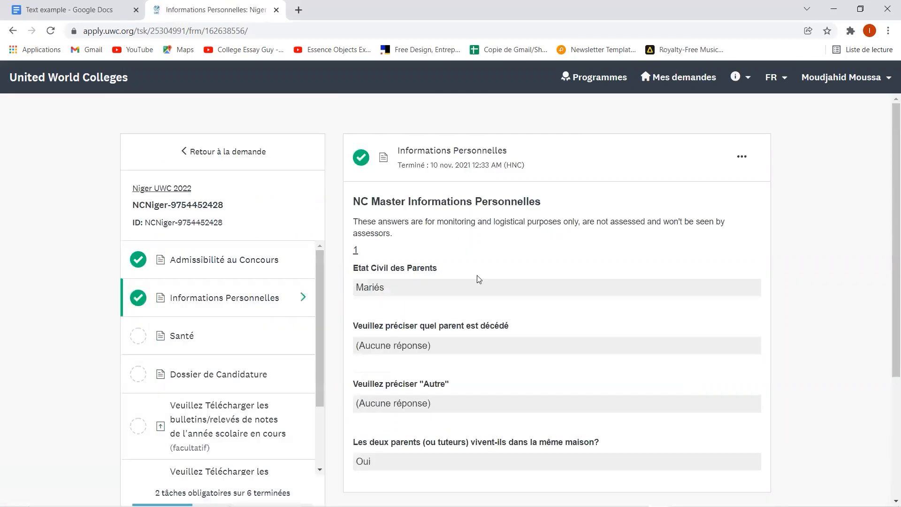
scroll(419, 321, "down", 2)
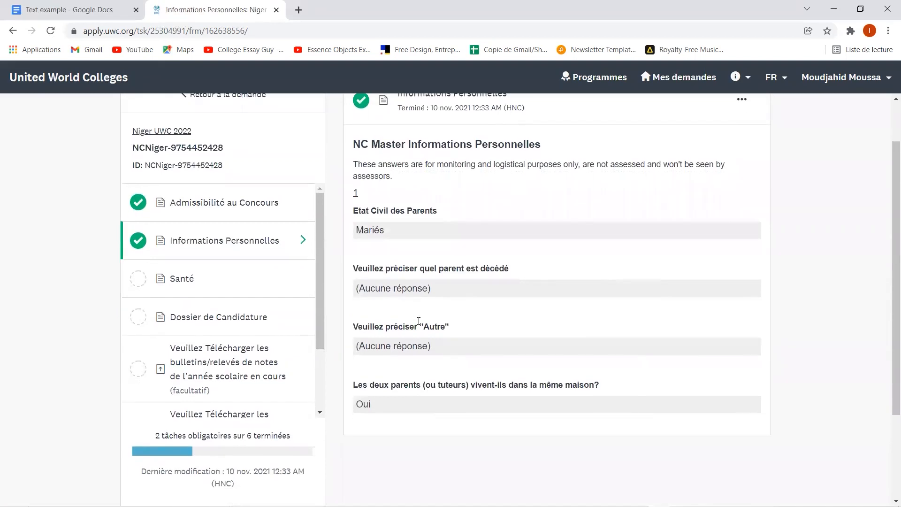
scroll(419, 321, "down", 2)
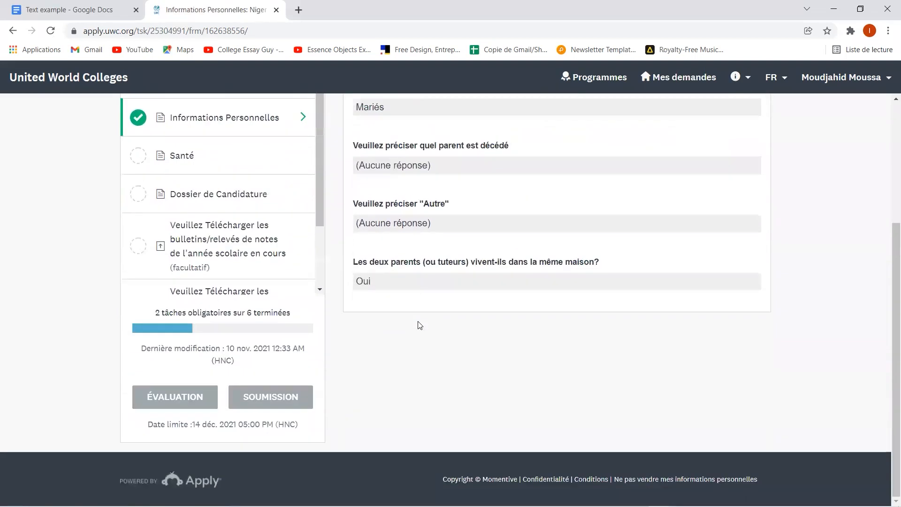
scroll(417, 322, "up", 3)
- In the Santé form, answer Non to handicap, health problems, medication, hospitalisation and mental-health problems
left_click(194, 337)
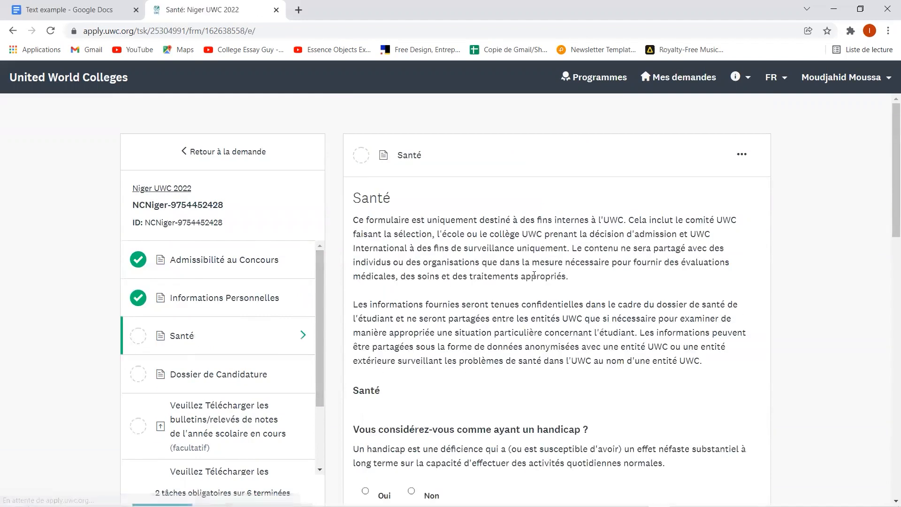
scroll(534, 275, "down", 2)
scroll(534, 275, "down", 5)
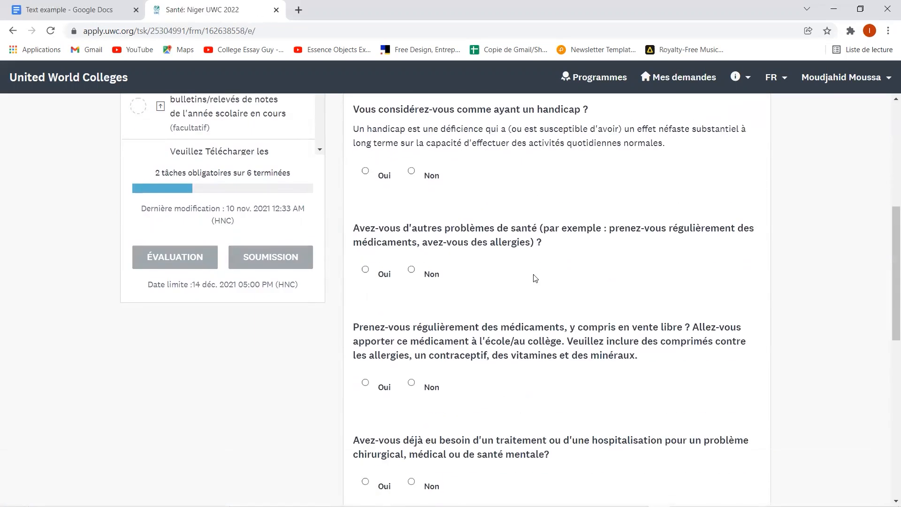
left_click(412, 172)
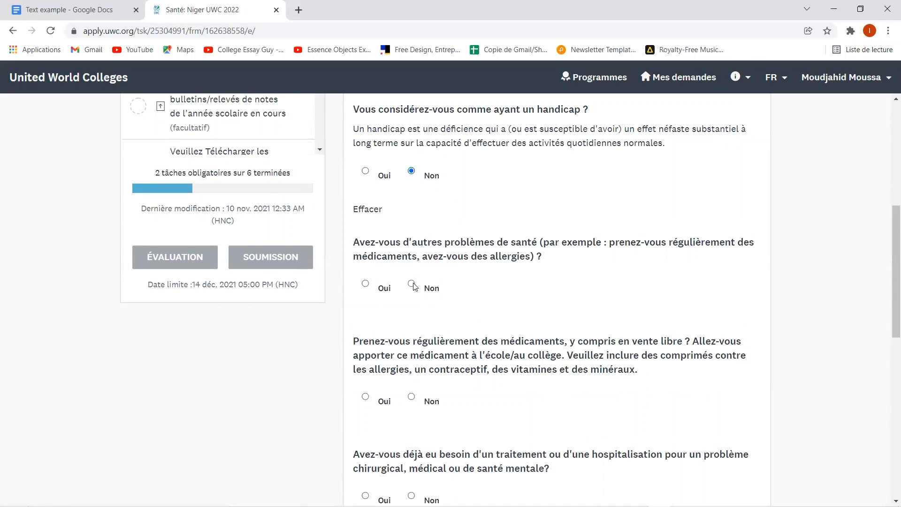
left_click(411, 284)
left_click(412, 411)
scroll(412, 413, "down", 2)
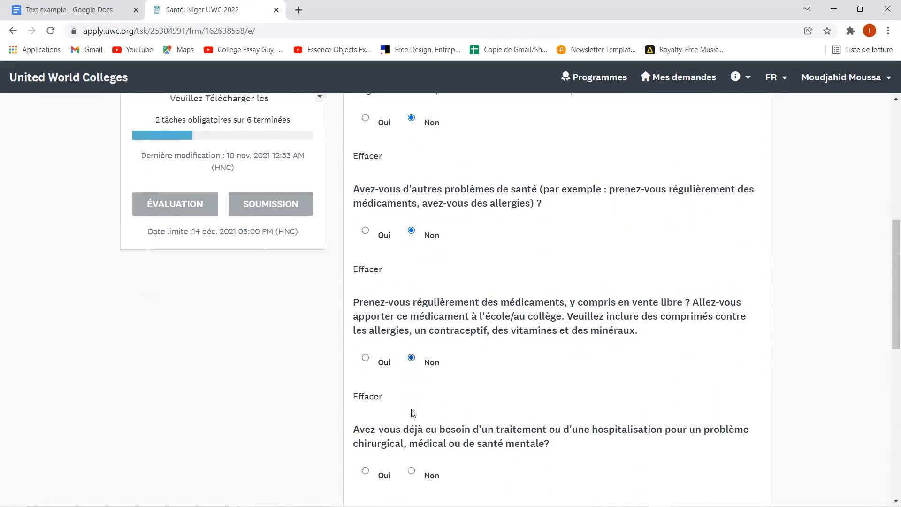
left_click(412, 427)
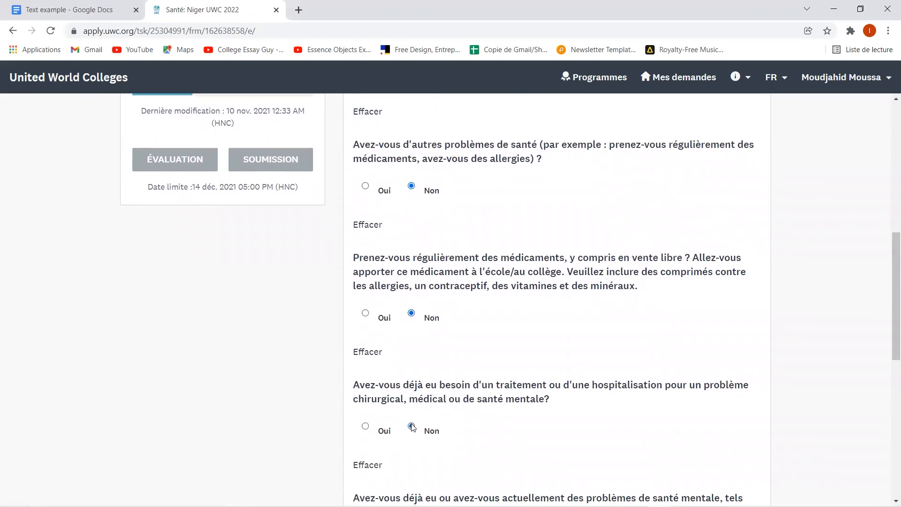
scroll(413, 427, "down", 3)
left_click(413, 437)
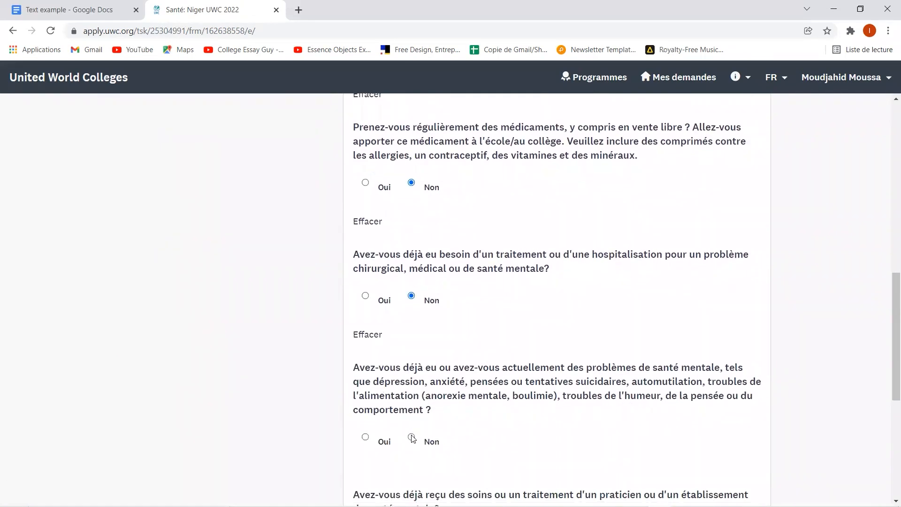
- Answer Non to mental-health care and learning difficulties, then mark the Santé form complete
scroll(412, 437, "down", 1)
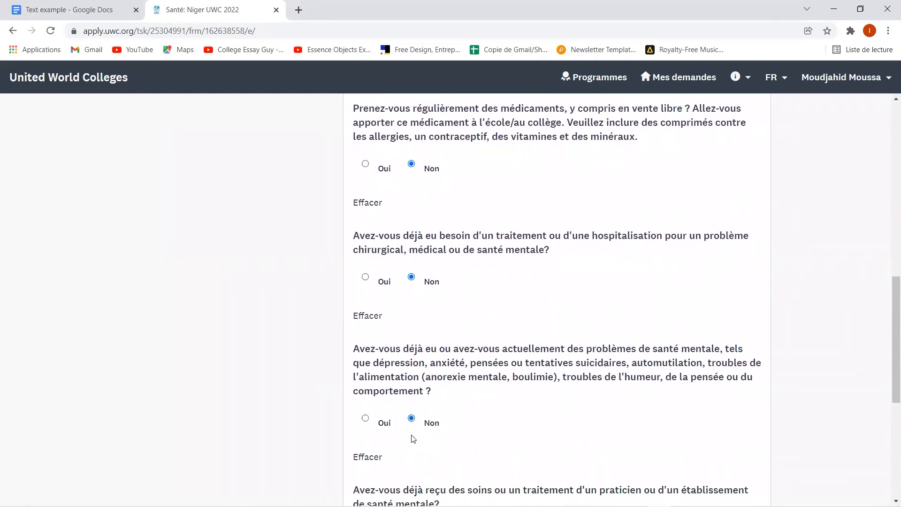
scroll(414, 439, "down", 2)
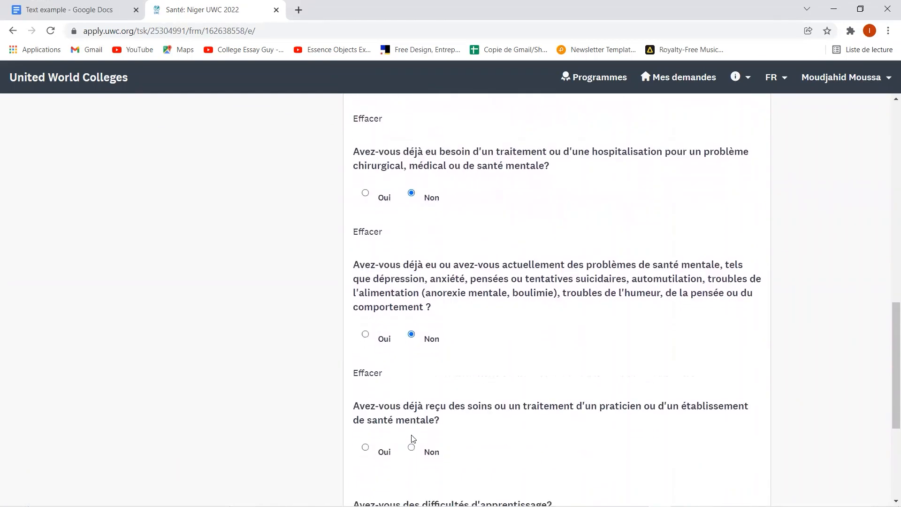
scroll(413, 439, "down", 1)
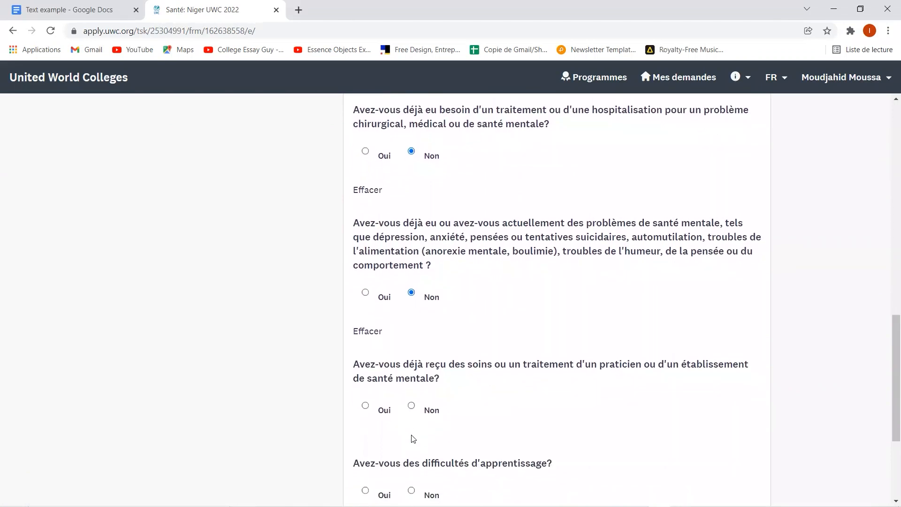
scroll(414, 439, "down", 1)
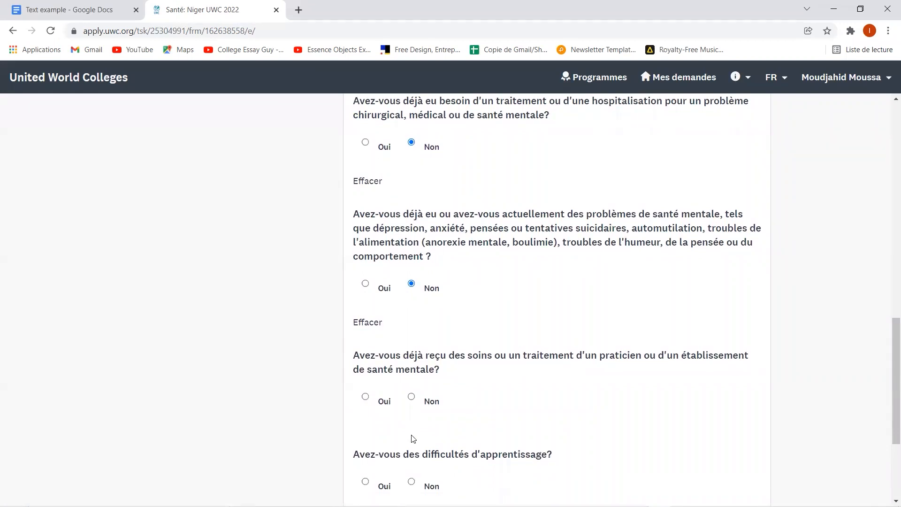
left_click(412, 397)
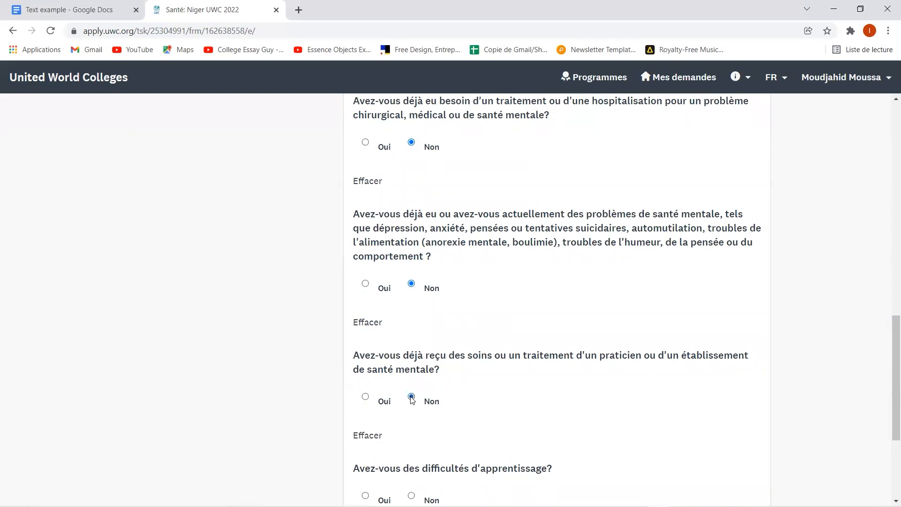
scroll(483, 424, "down", 1)
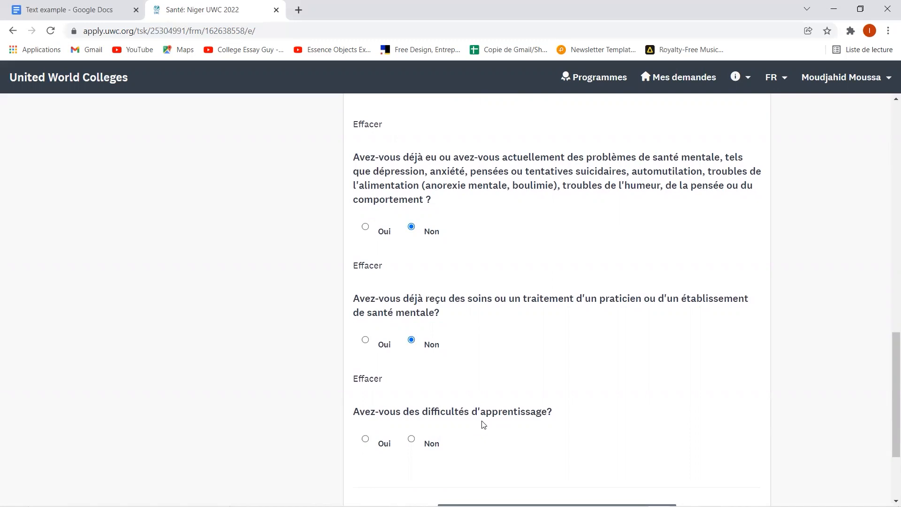
scroll(481, 423, "down", 1)
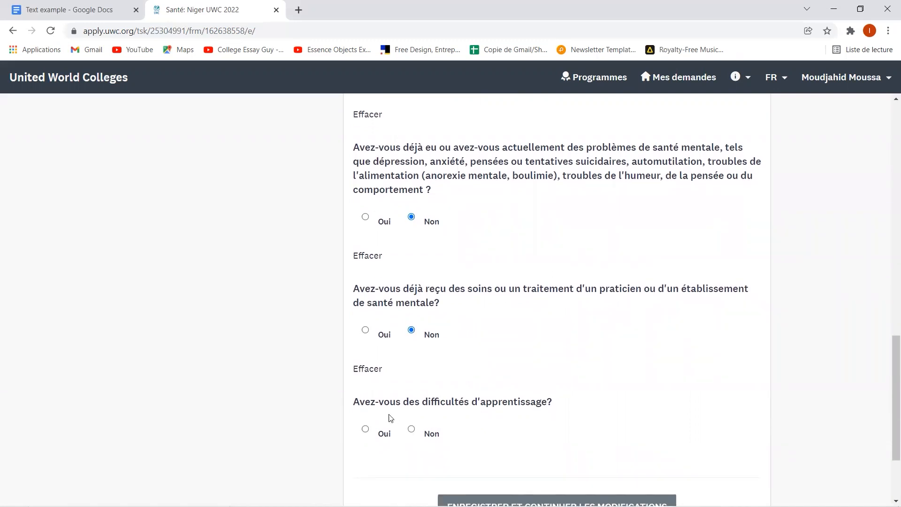
left_click(411, 430)
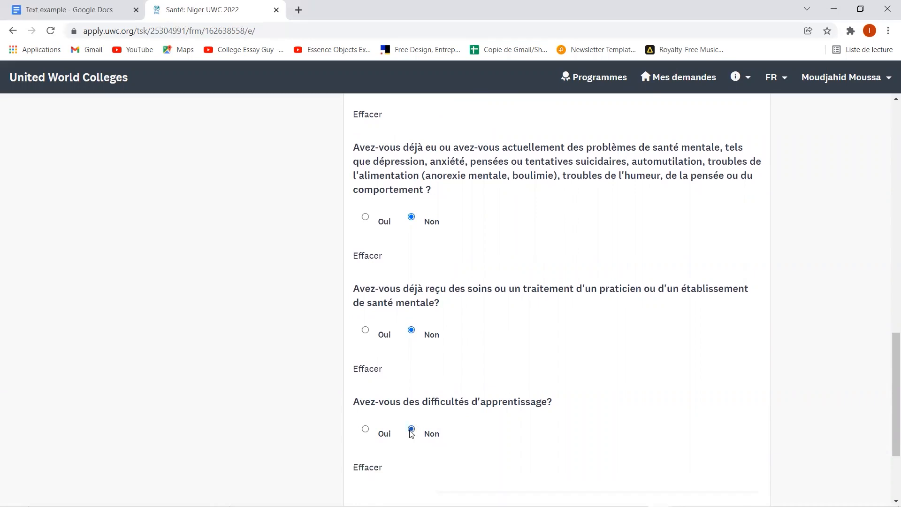
scroll(469, 417, "down", 3)
left_click(540, 408)
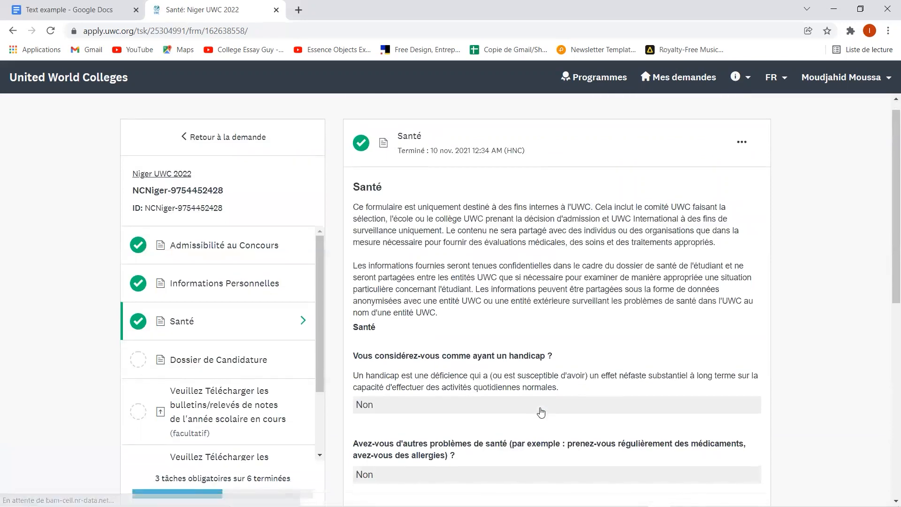
scroll(542, 412, "down", 4)
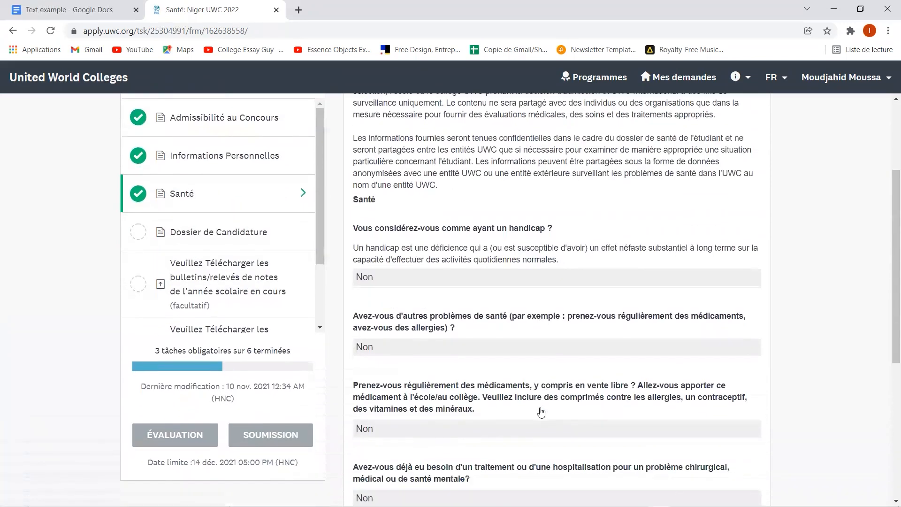
scroll(541, 412, "down", 2)
scroll(541, 412, "up", 7)
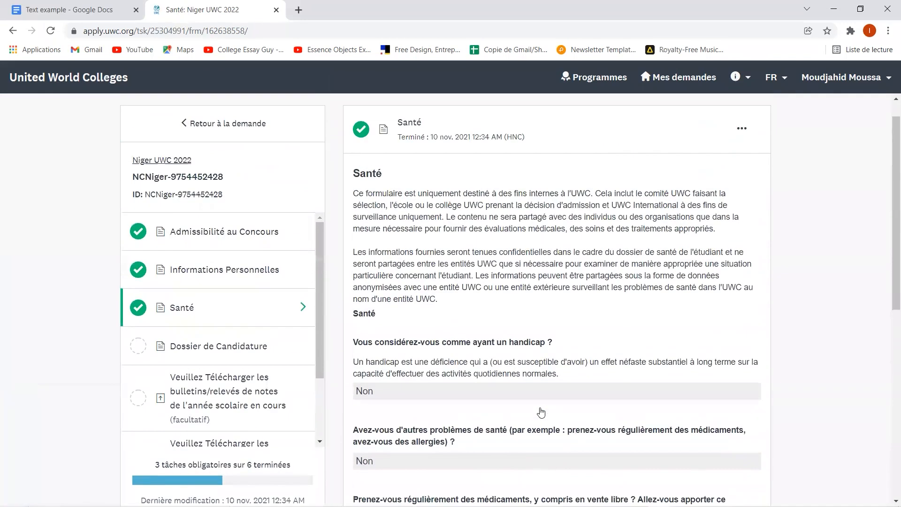
left_click(203, 348)
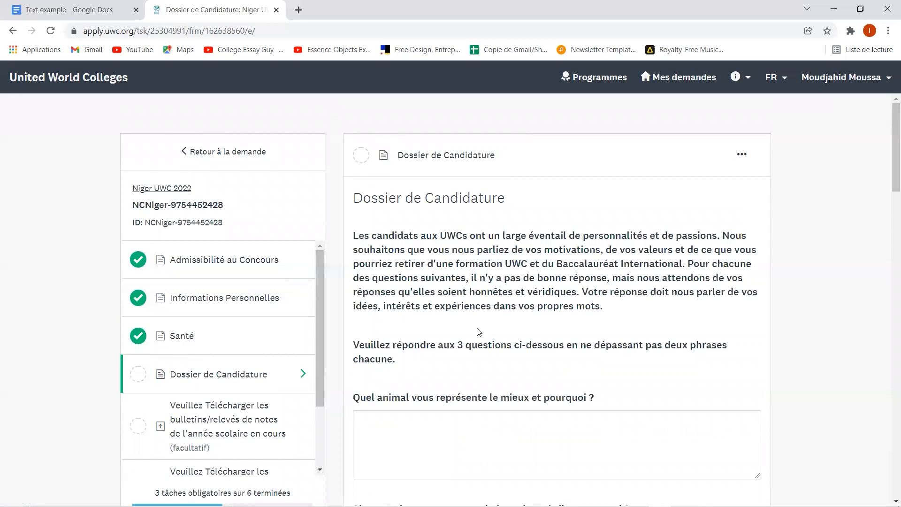
scroll(478, 328, "down", 5)
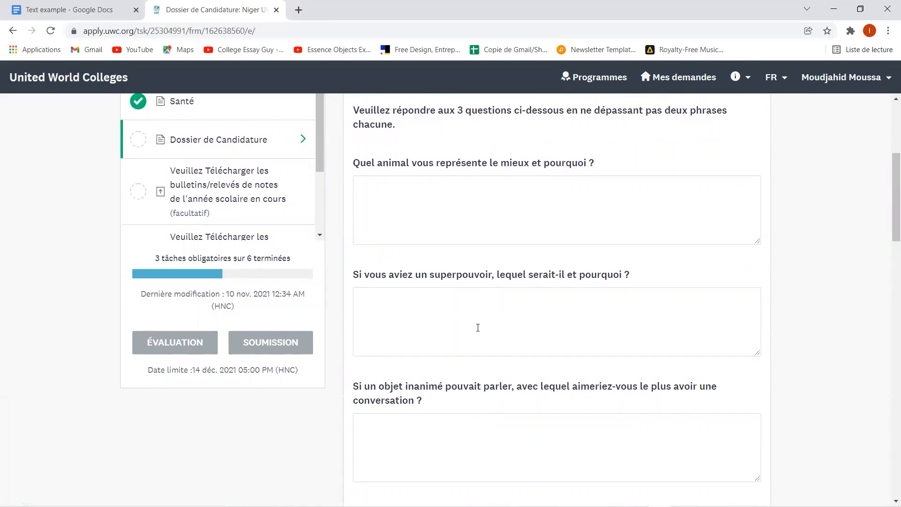
scroll(478, 327, "down", 3)
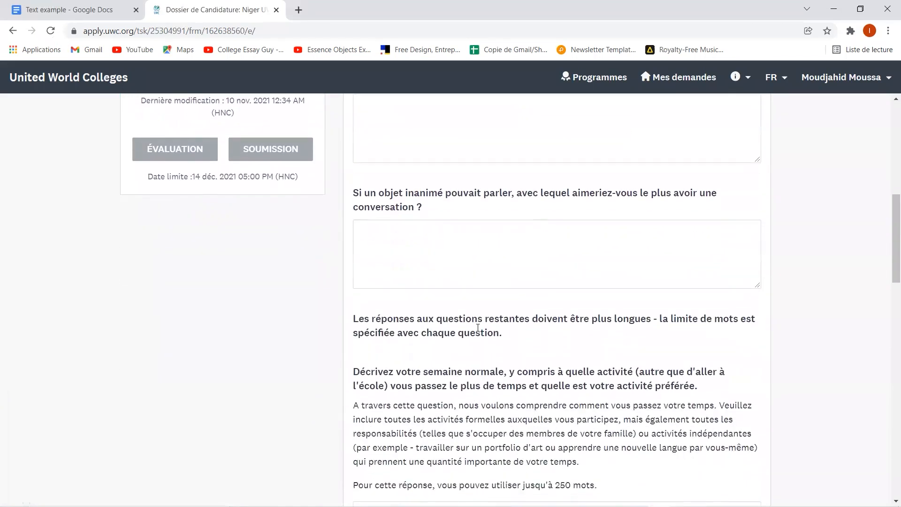
scroll(478, 328, "up", 5)
scroll(478, 327, "down", 10)
scroll(478, 328, "up", 11)
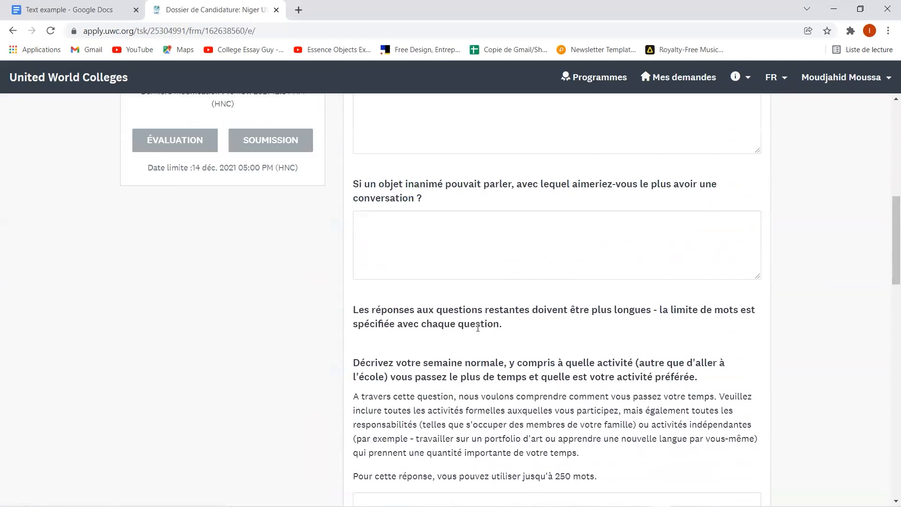
scroll(478, 327, "down", 1)
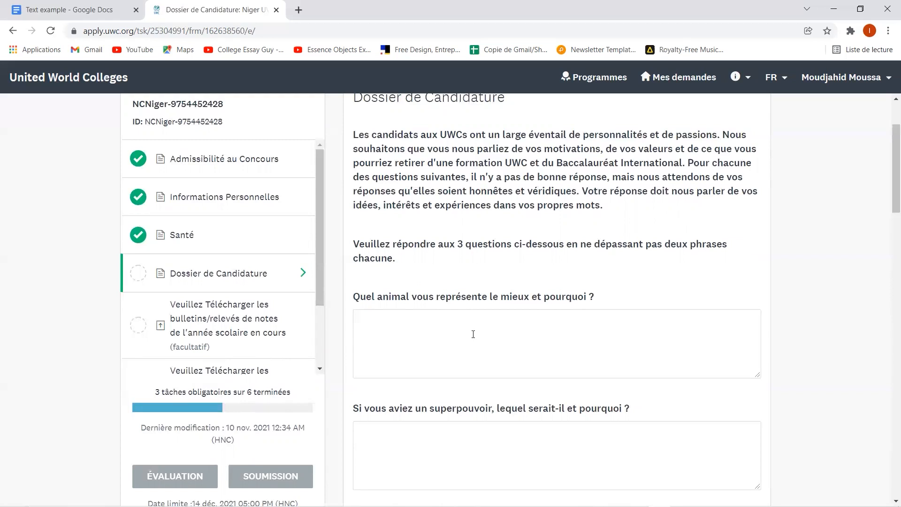
scroll(473, 334, "down", 7)
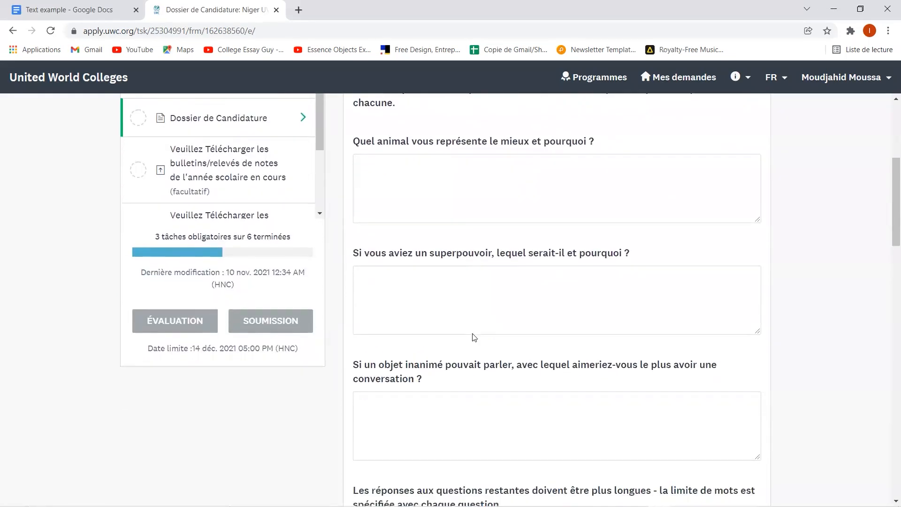
scroll(475, 336, "up", 7)
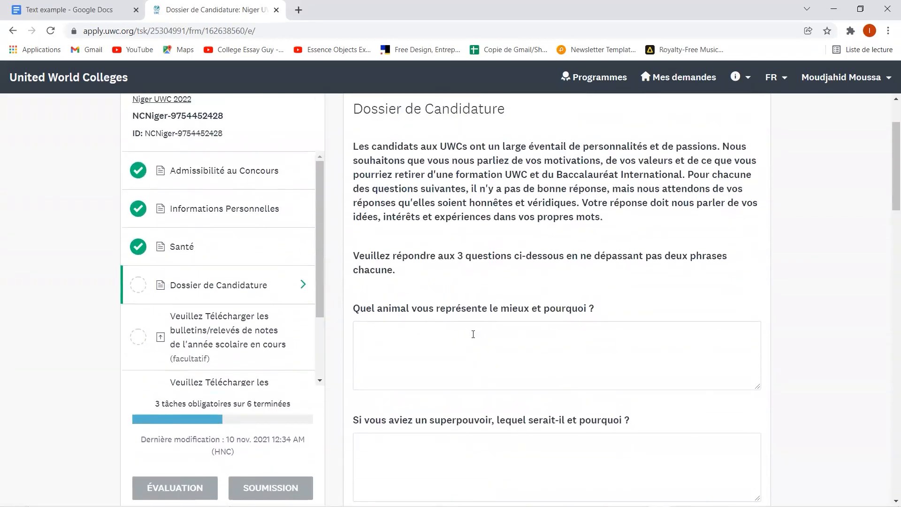
scroll(473, 334, "down", 1)
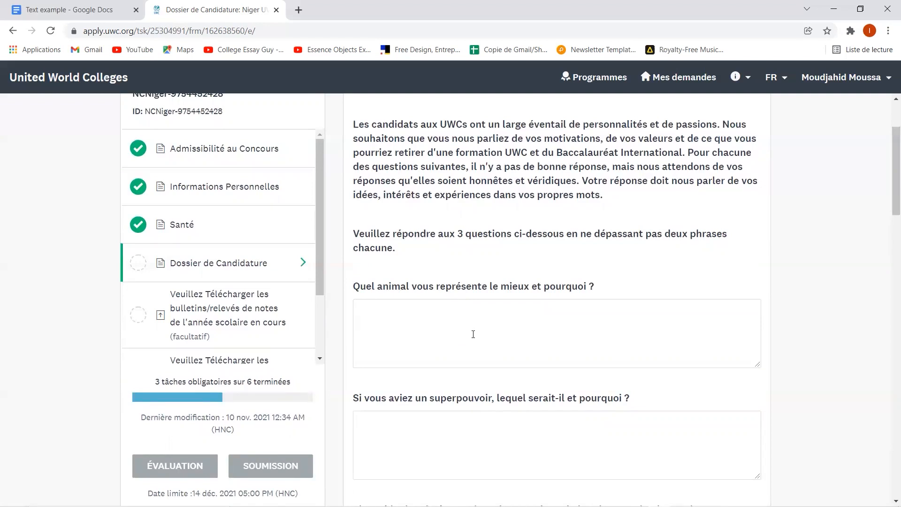
- Answer the 'Quel animal vous représente' question with 'le loup' followed by filler text
left_click(439, 315)
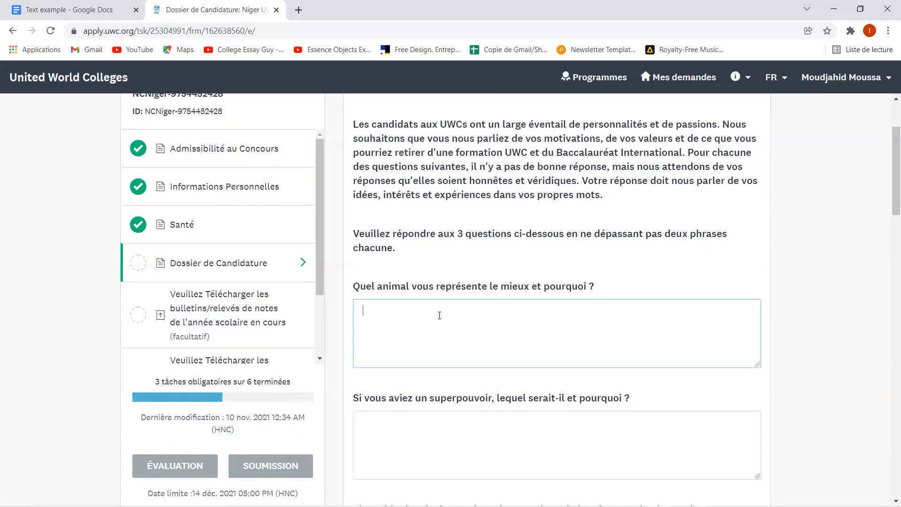
type("le loup")
type("kghazpfganzflkvjnzfdv;kzjdnvz;dfkjvn")
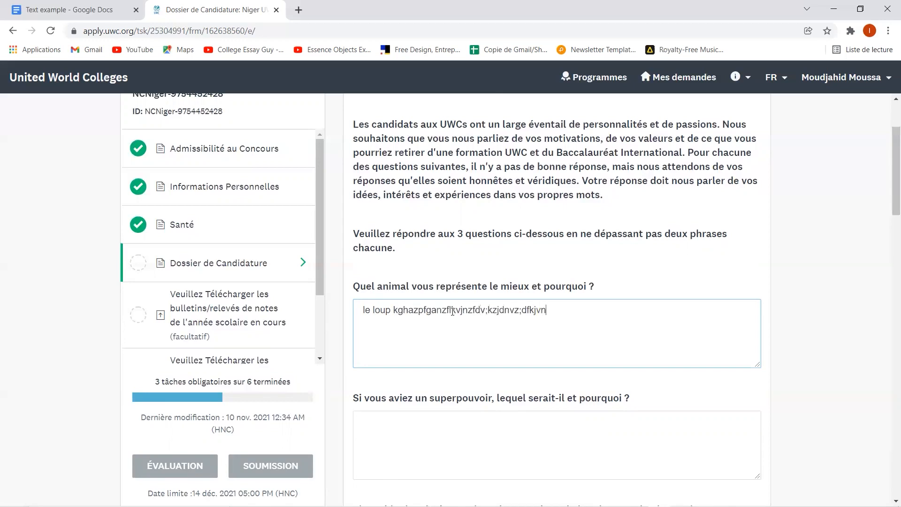
type("afoj vjzd;kzjdfv;kzdxjfvsxdf xdjgfhz;djfgh")
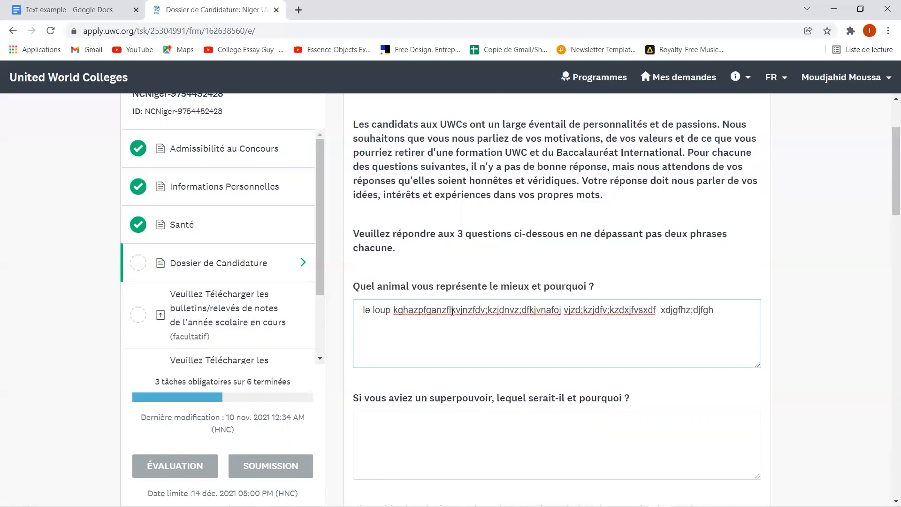
type("zdfvjzdfpoigajz zkj gz;fjdnzd;kjfgn")
type("z;dfvjkndzfaezrfjivzpfonfe[o")
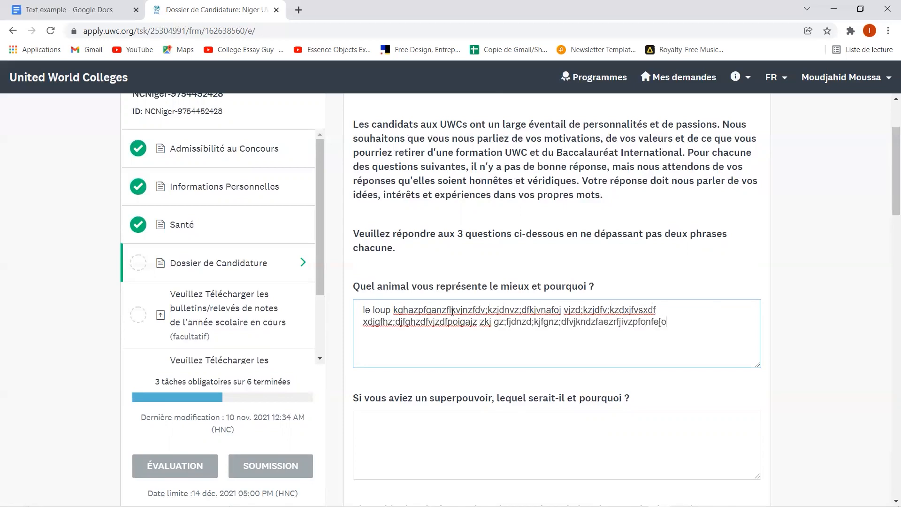
scroll(453, 312, "down", 3)
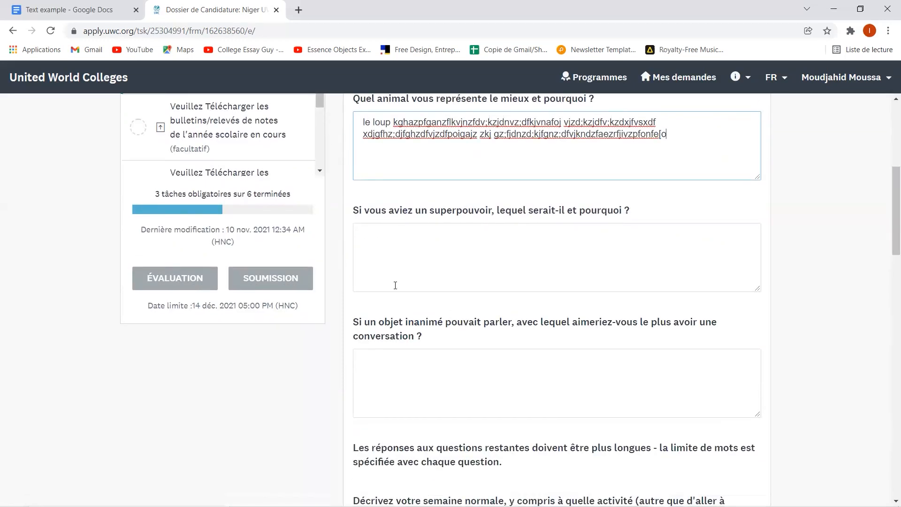
left_click(431, 247)
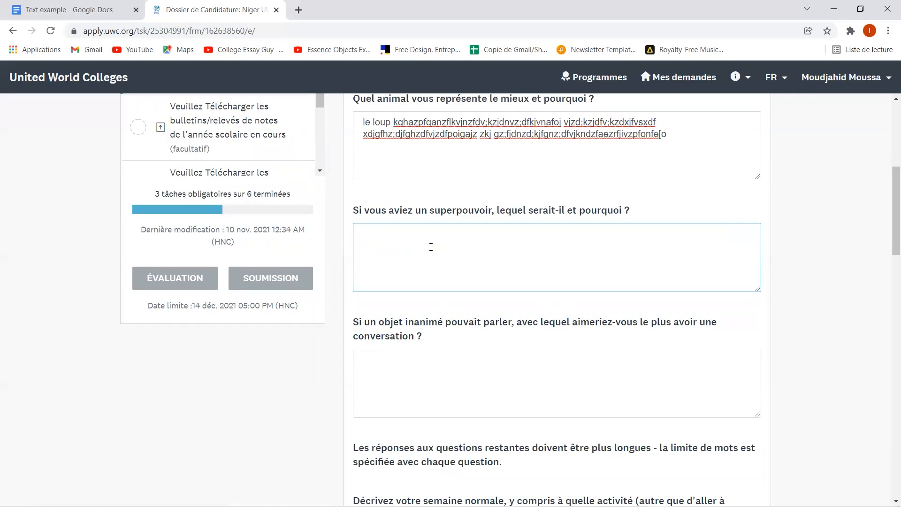
- Write 'PARLER toutes les langues,' plus several filler lines as the superpower answer
scroll(418, 346, "up", 2)
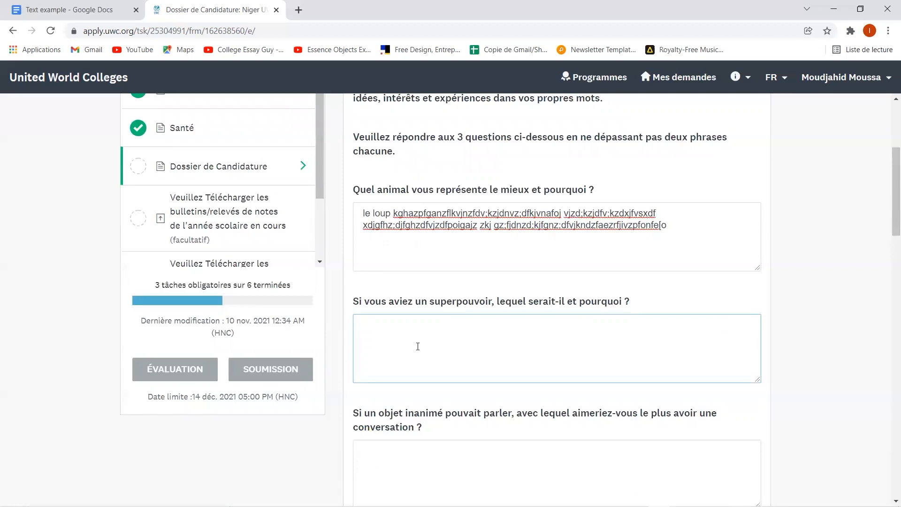
type("PARLE R toutes les langues, efawejf apoaj epajegao eigja[eogr ija[")
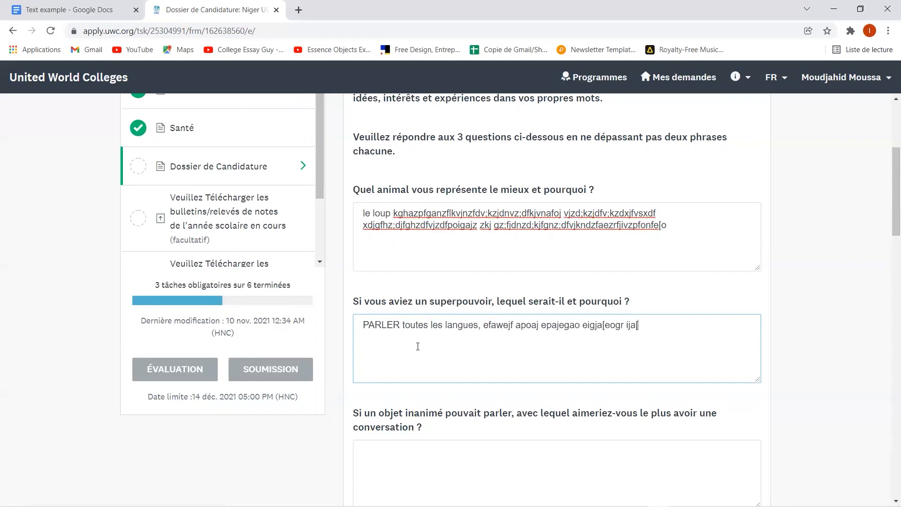
type("oigjs poijgapsogj apogija poigj speogrija sreoig")
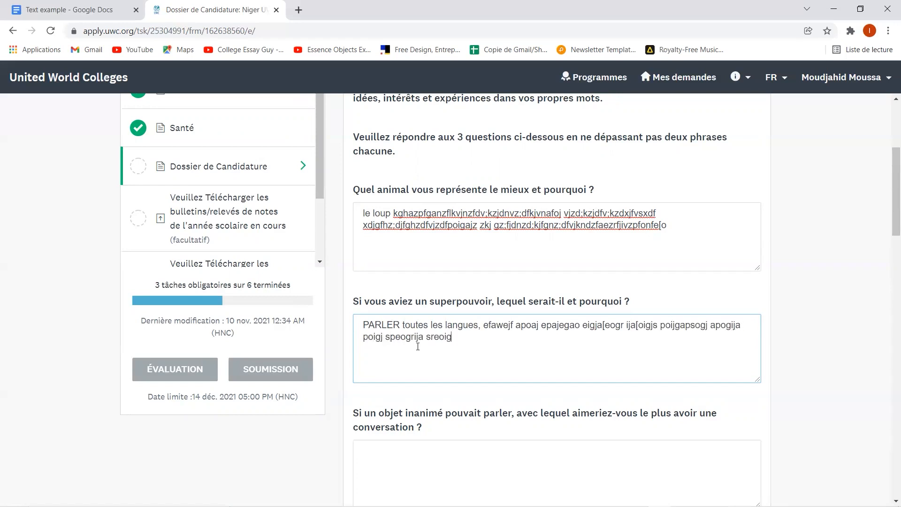
type("jse roigjapesogijsep rogijs epoigjsergoi jsoij sogijsoerijs ;jdfkfjxdflkgae[roijsf epjvfdlsdxgjaperoijepzroiaer[oijdfaoeirjfdogij oij soeirgjs;zekfjsfeogij[aoiref[aoezivf")
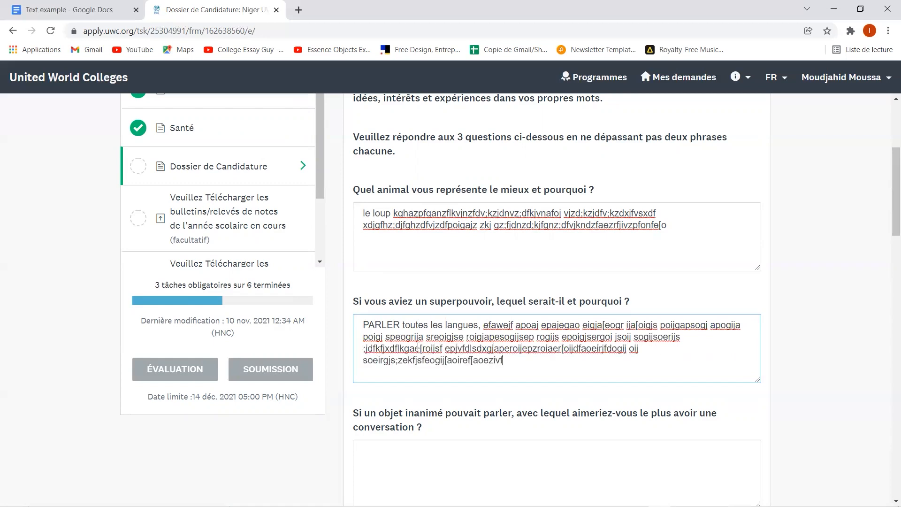
scroll(418, 348, "down", 2)
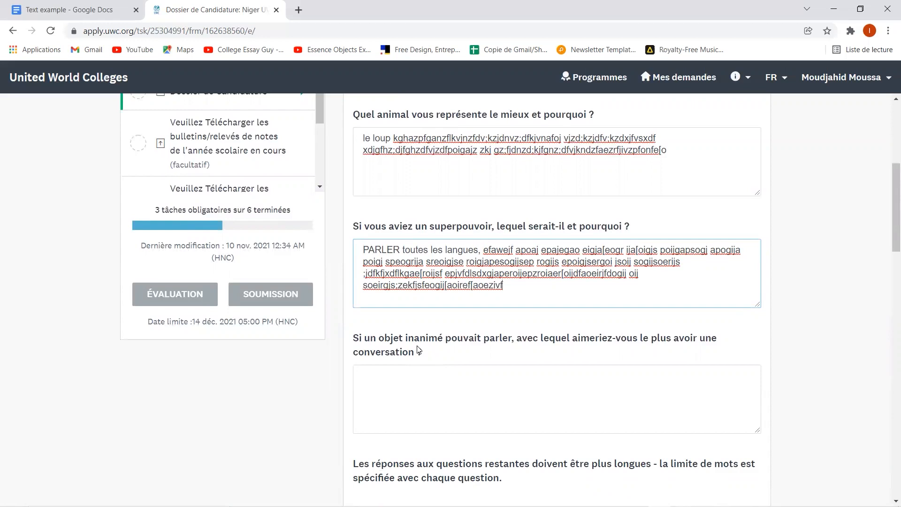
scroll(418, 350, "down", 2)
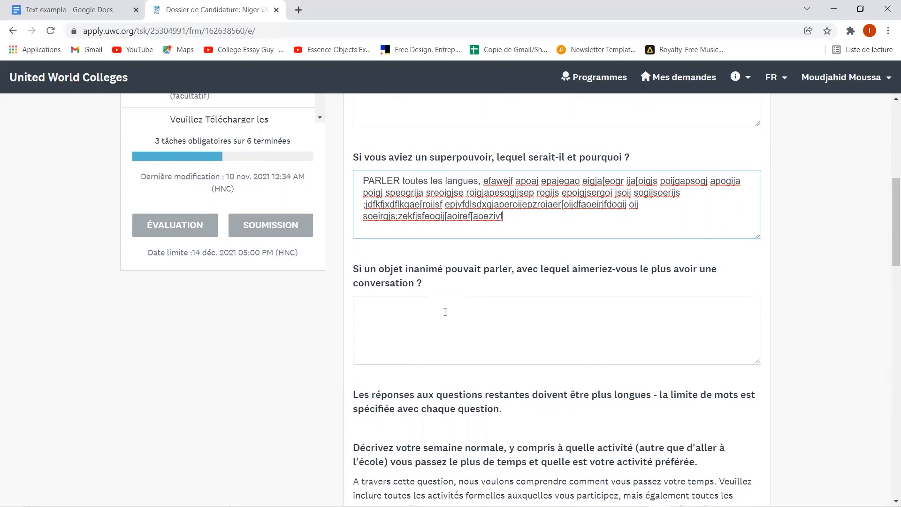
- Answer the inanimate-object question with 'les roches.', fixing typos, followed by filler text
type("les")
left_click(445, 311)
type("lse")
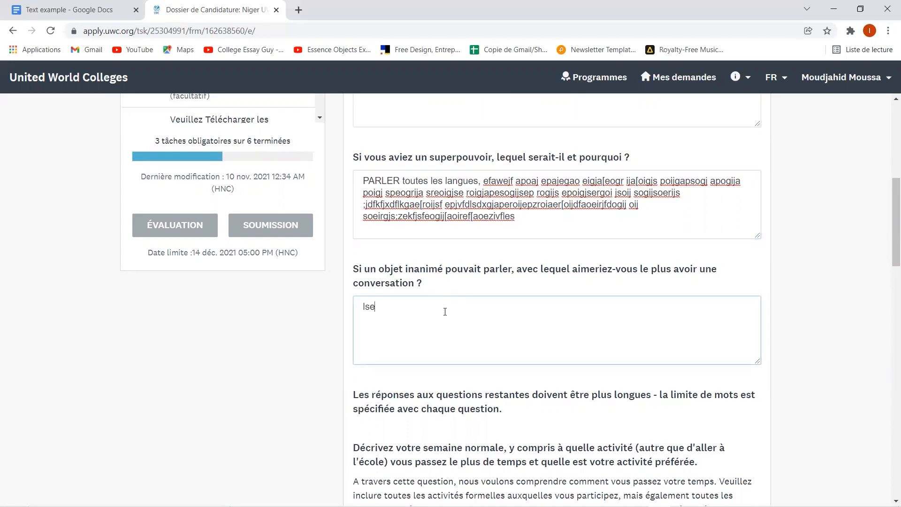
key("BackSpace")
key("BackSpace")
key("BackSpace")
type("les riches")
key("BackSpace")
key("BackSpace")
key("BackSpace")
key("BackSpace")
key("BackSpace")
key("BackSpace")
type("oches")
scroll(445, 311, "down", 2)
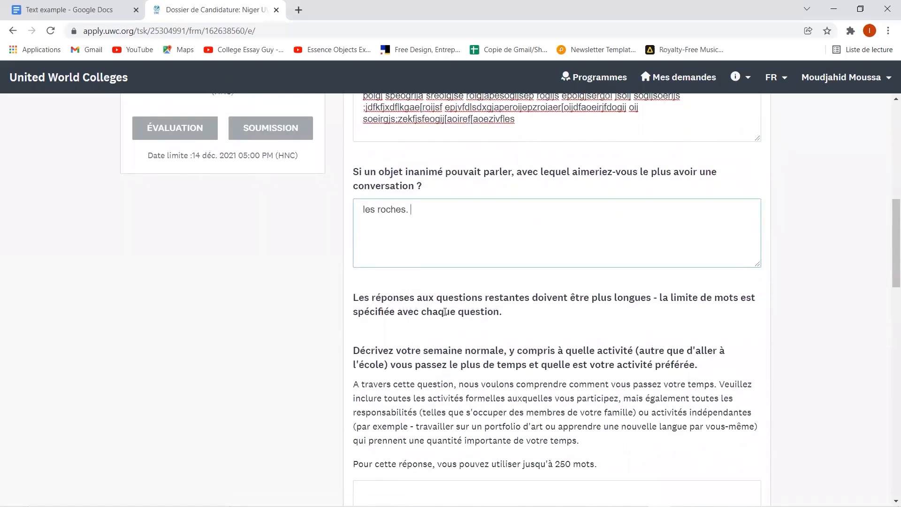
scroll(447, 312, "down", 2)
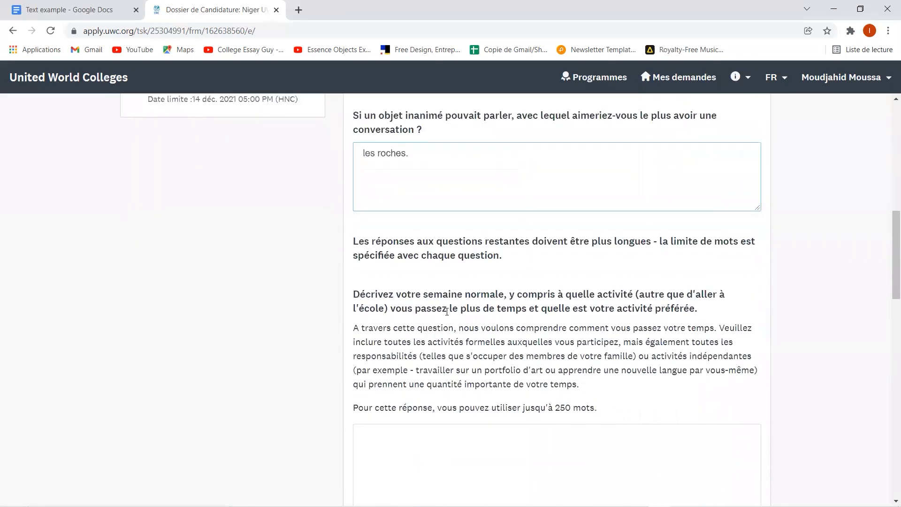
type("ogoijz[drgoija eoj arejgspore ijs")
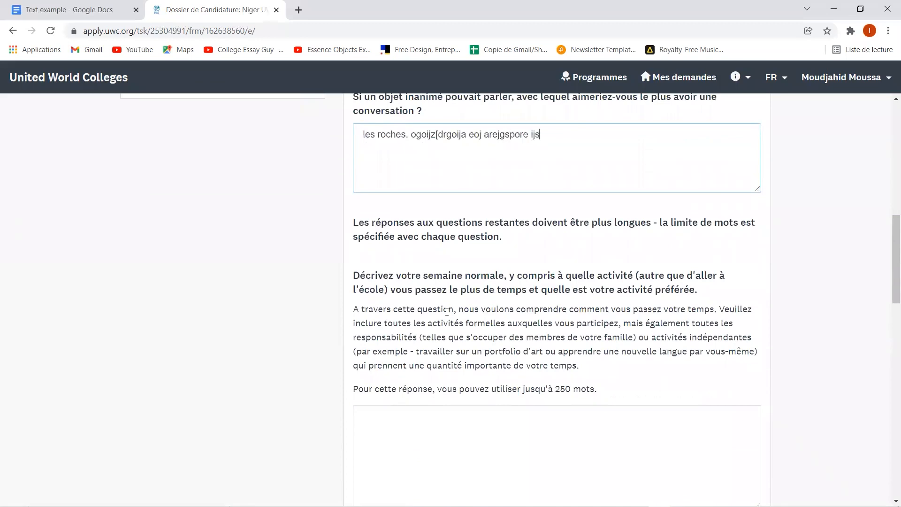
type("p oi poseifjg psoegjv fkbj;kdfjnv ;askerjng seknpi ")
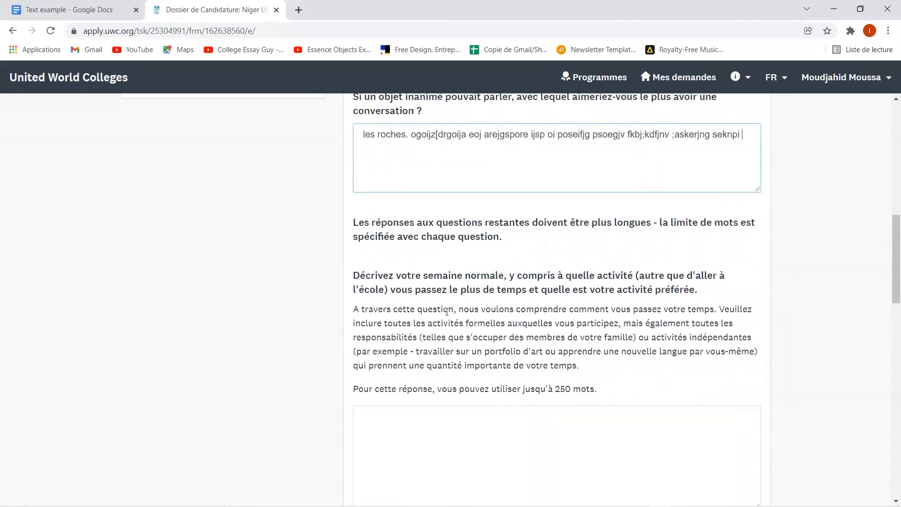
type(";lgkners;kj nslkgjn wpsgrjn sprjgnvs rjngproig srgjn.")
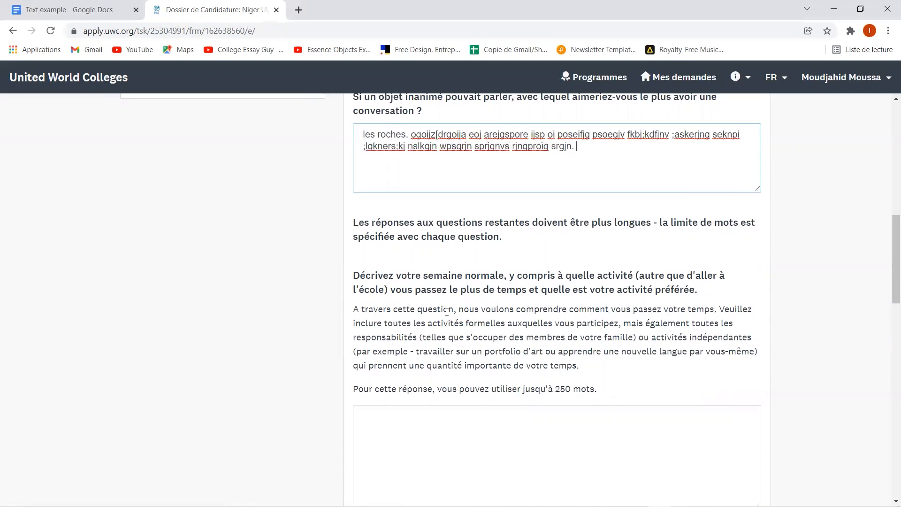
scroll(447, 312, "down", 1)
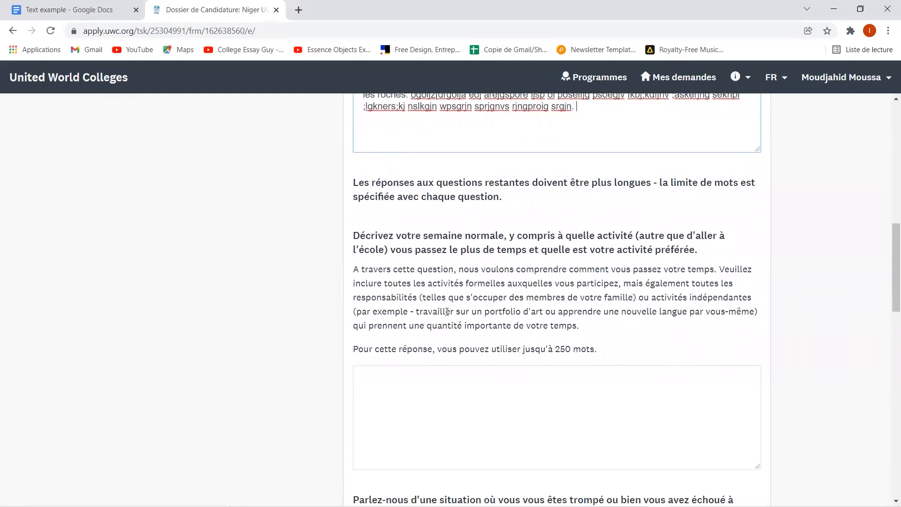
- Fill the typical-week answer box with three lines of placeholder text
scroll(447, 312, "down", 1)
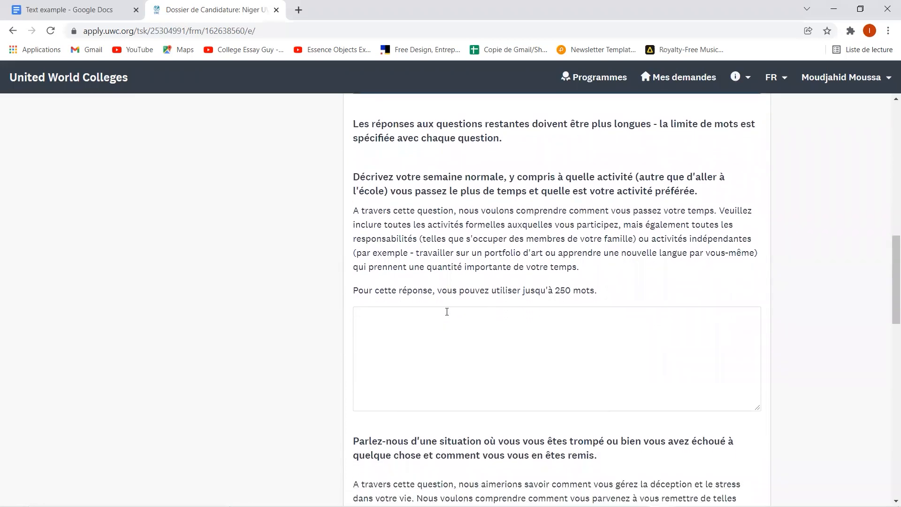
scroll(446, 311, "down", 1)
left_click(447, 312)
type("cfvnlzdkjfna lkjnalkzdjrngffakej gna ejnerekj")
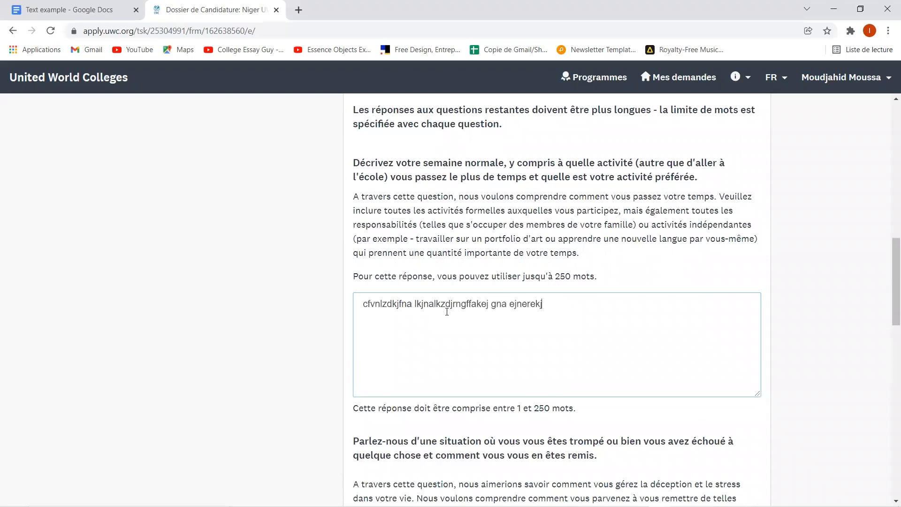
type("gnsdfkjvna eskjnape nsjfn selrkfjnsldfkjna ")
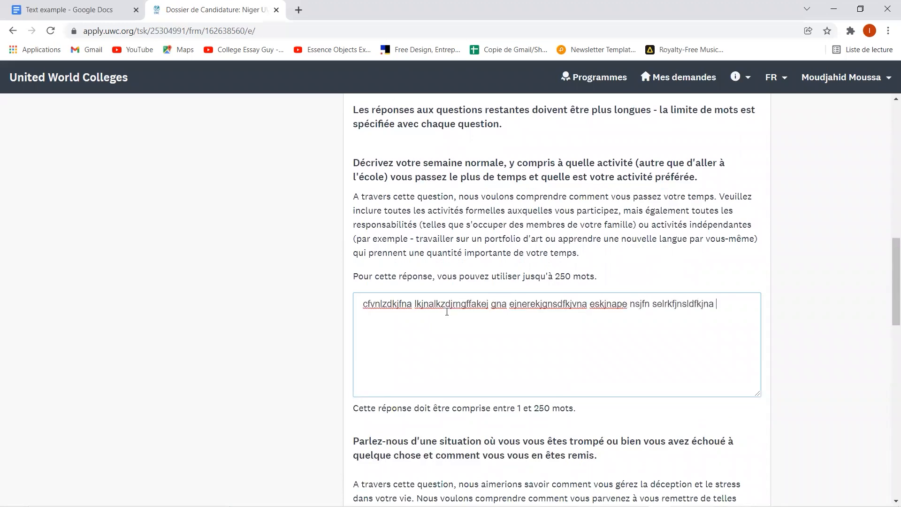
type("edjnldjkefgserl jlafnalefkjalef")
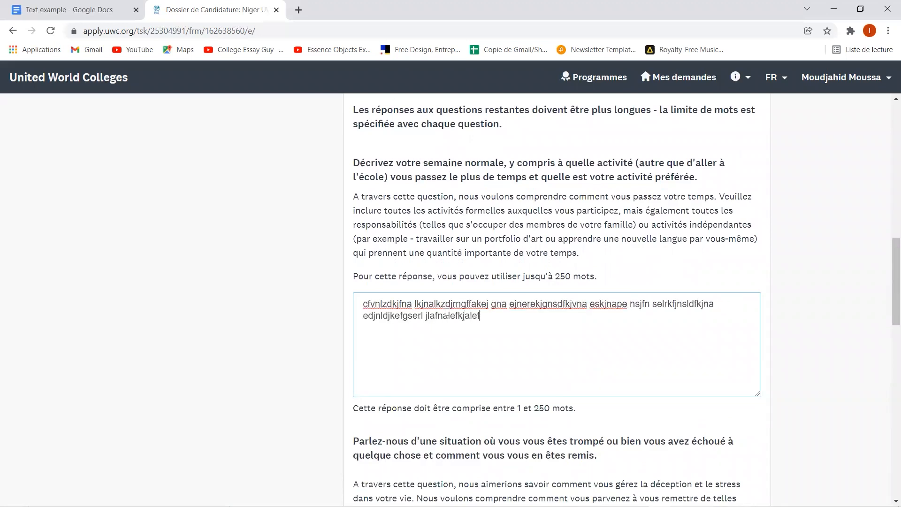
type("kjaelfkjn alkezjrngf aljknal wjnfa jnjalefkjn")
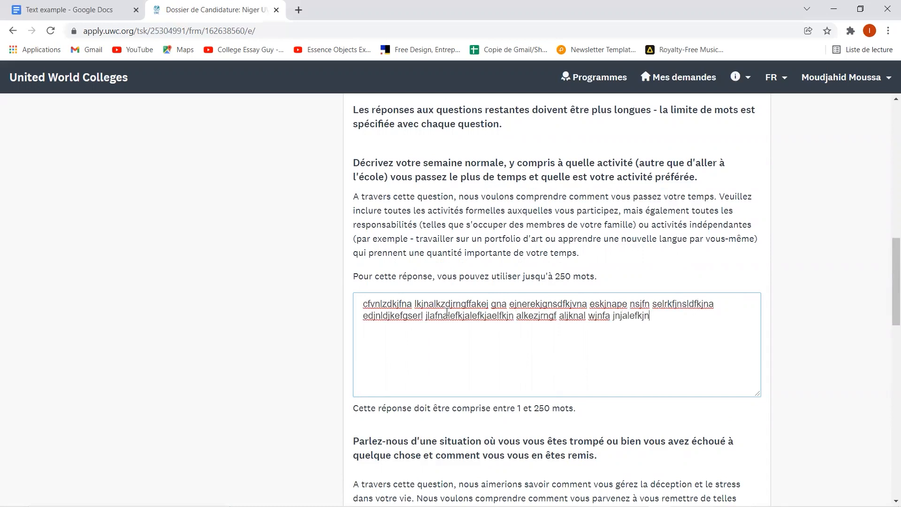
type("aelfkj aklaek jgn aljknfalekjf")
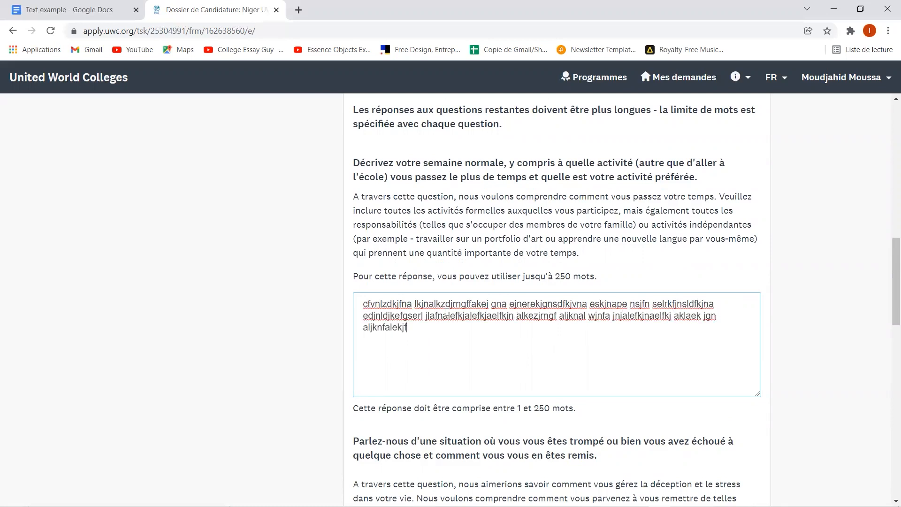
type("slekjgbfselkb lkjn begjlekjgnaejsrelkjnsg lkjjn")
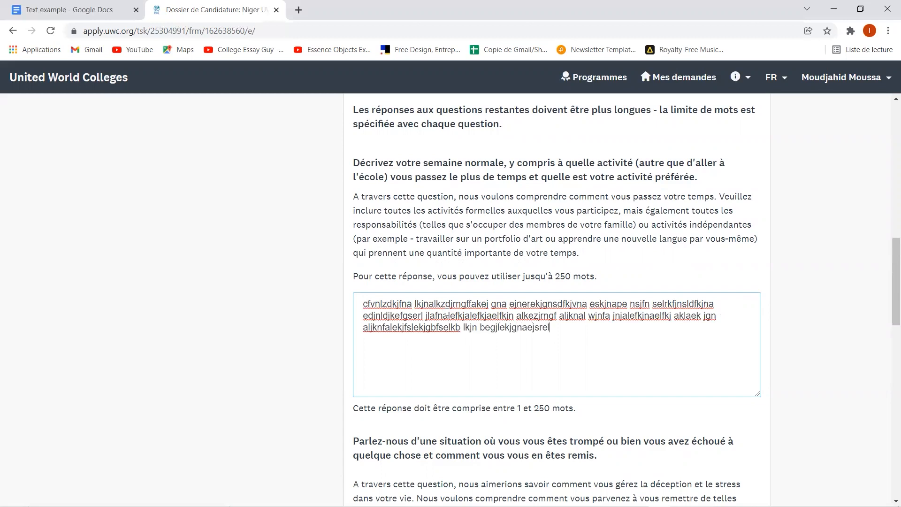
key("BackSpace")
key("BackSpace")
key("BackSpace")
key("BackSpace")
key("BackSpace")
type("jnrglajngla jknzejsekjn faze;rlakjg akewnf")
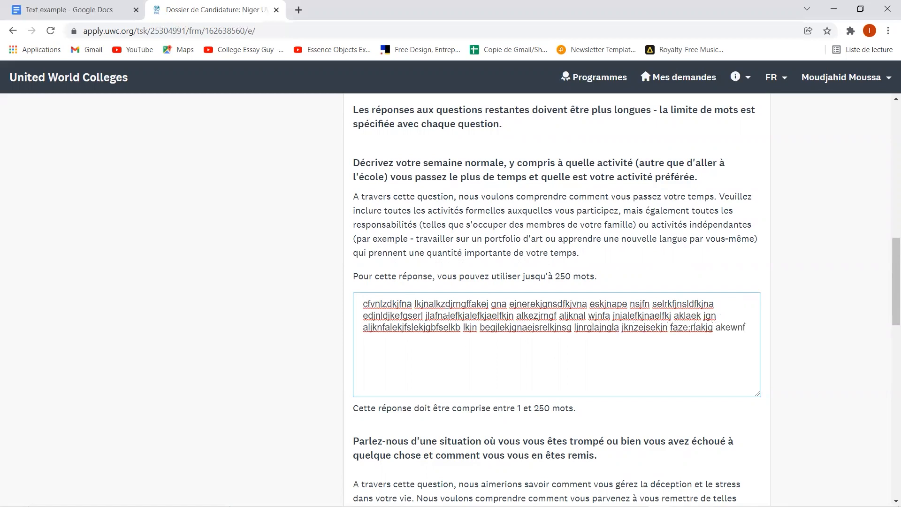
type("lk nipe otiaekjfnaef;k jna ekn")
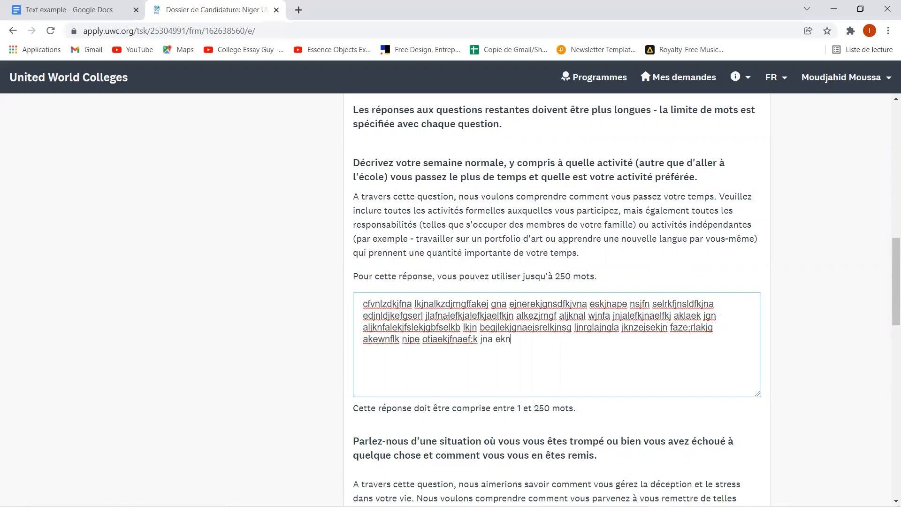
type(" sez hrapiegruha pesiugh pis piohgprghx jn")
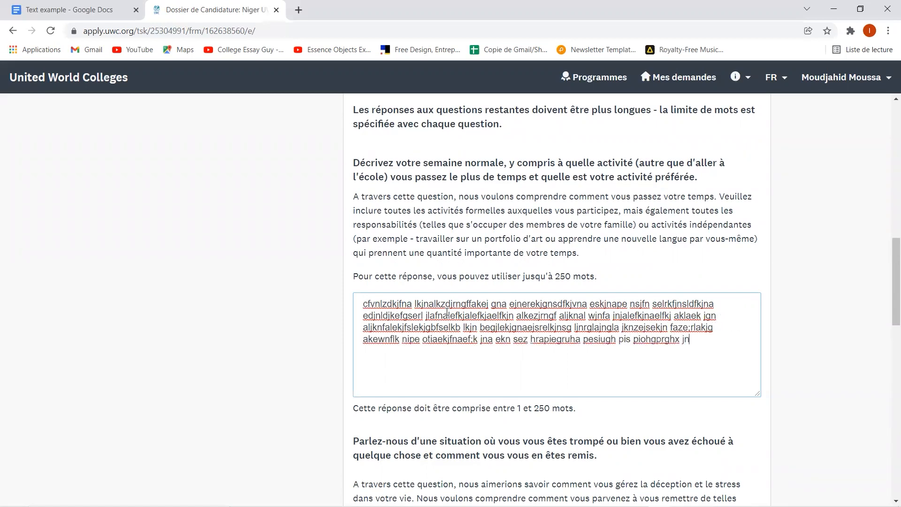
- Scroll past the finished typical-week answer down to the empty failure-and-recovery question
scroll(448, 313, "down", 3)
scroll(448, 315, "down", 2)
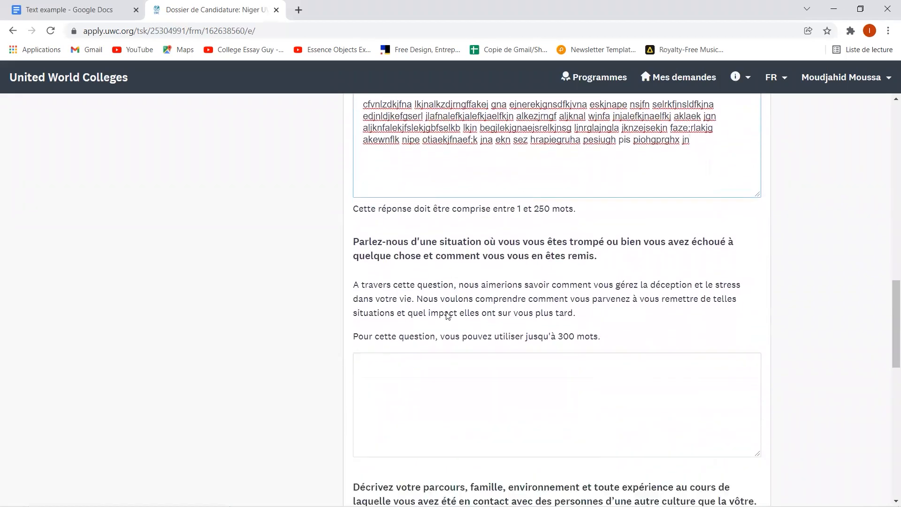
scroll(447, 315, "up", 4)
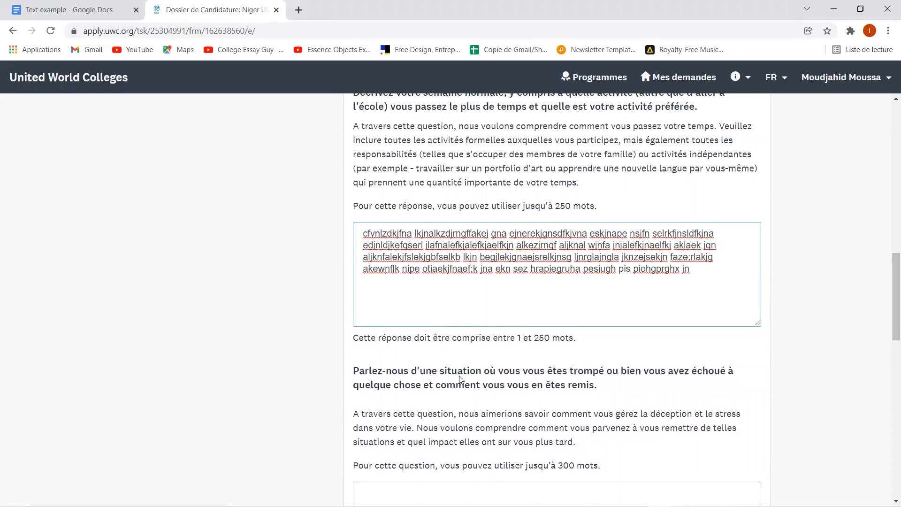
scroll(469, 409, "down", 1)
scroll(467, 407, "down", 2)
scroll(467, 408, "up", 4)
scroll(467, 409, "down", 1)
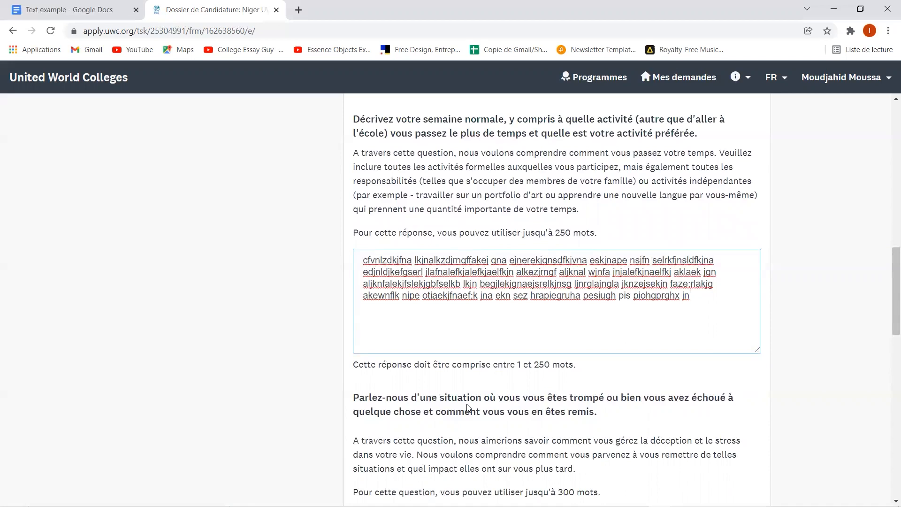
scroll(468, 406, "down", 4)
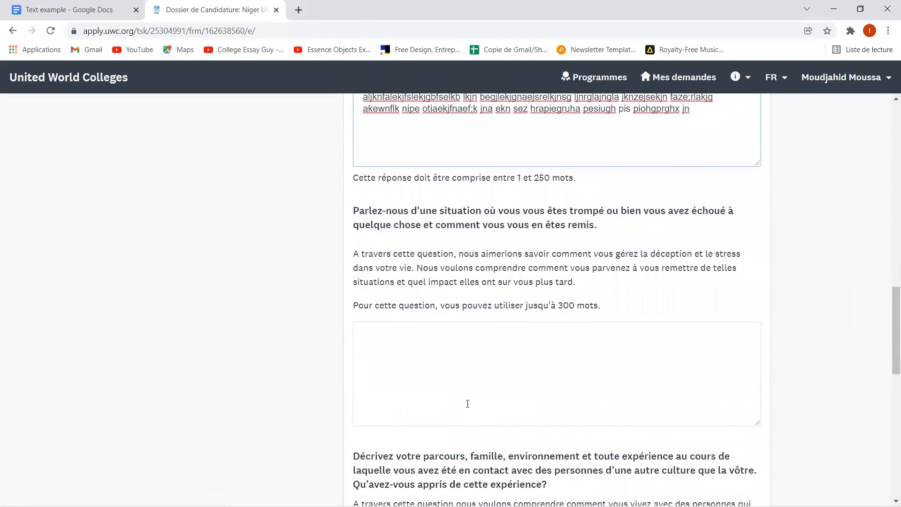
scroll(468, 405, "down", 1)
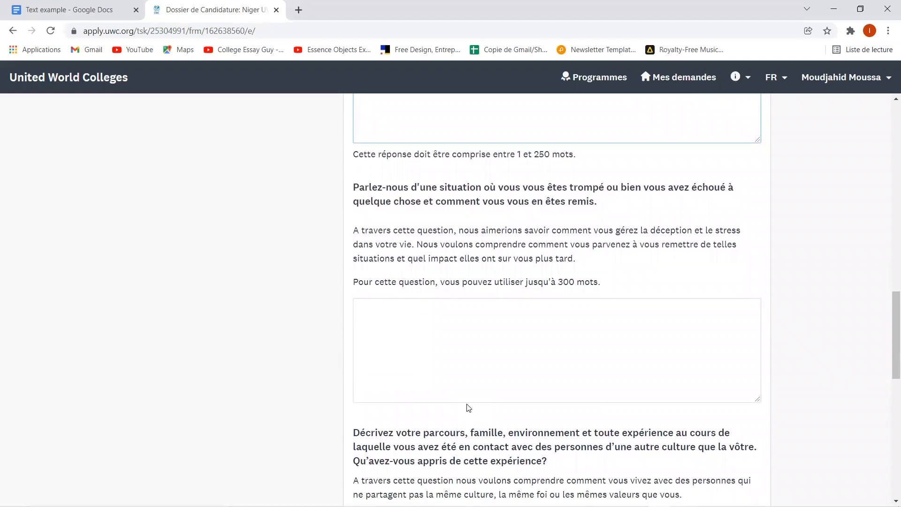
- Copy the first Lorem ipsum paragraph from the Text example document into the failure-and-recovery answer
left_click(449, 362)
left_click(108, 10)
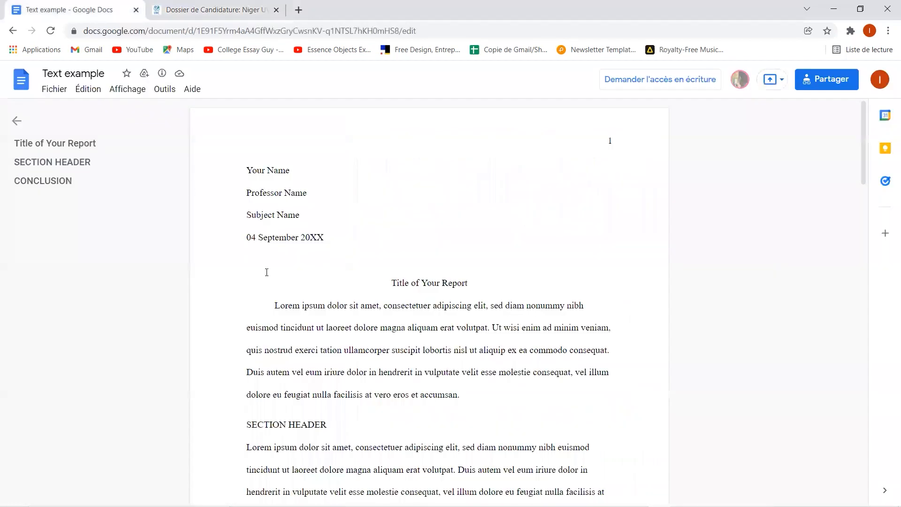
left_click_drag(271, 305, 477, 396)
key("ctrl+c")
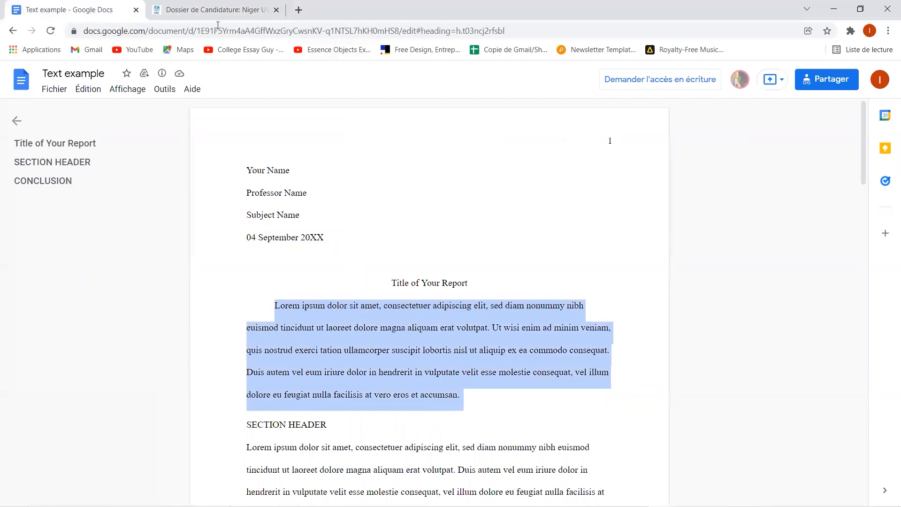
left_click(206, 14)
key("ctrl+f")
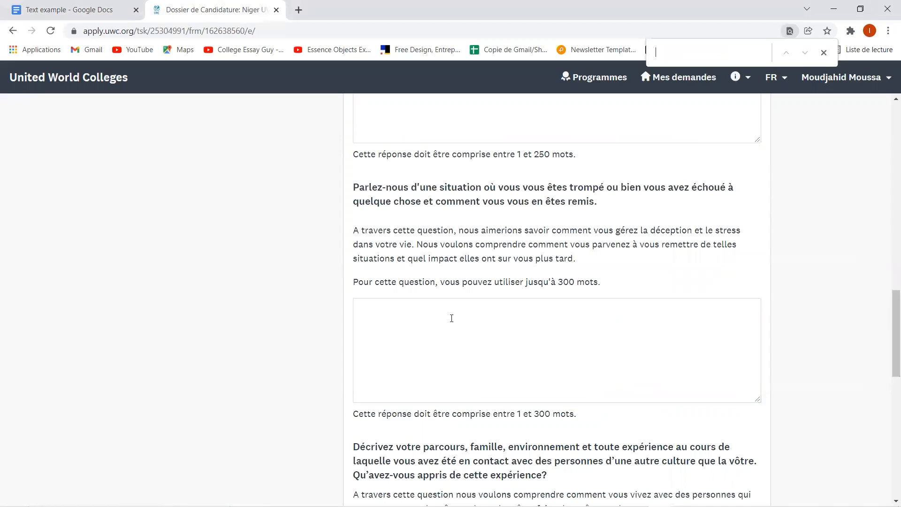
left_click(426, 369)
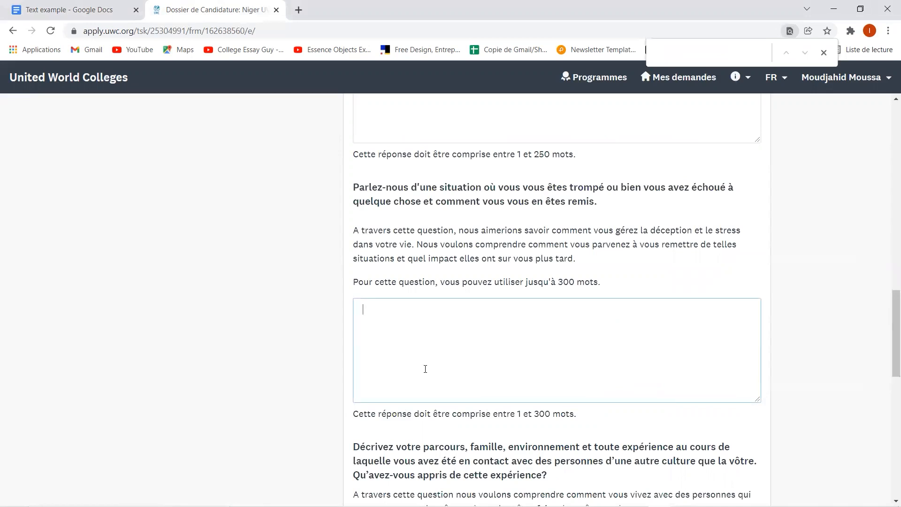
key("ctrl+v")
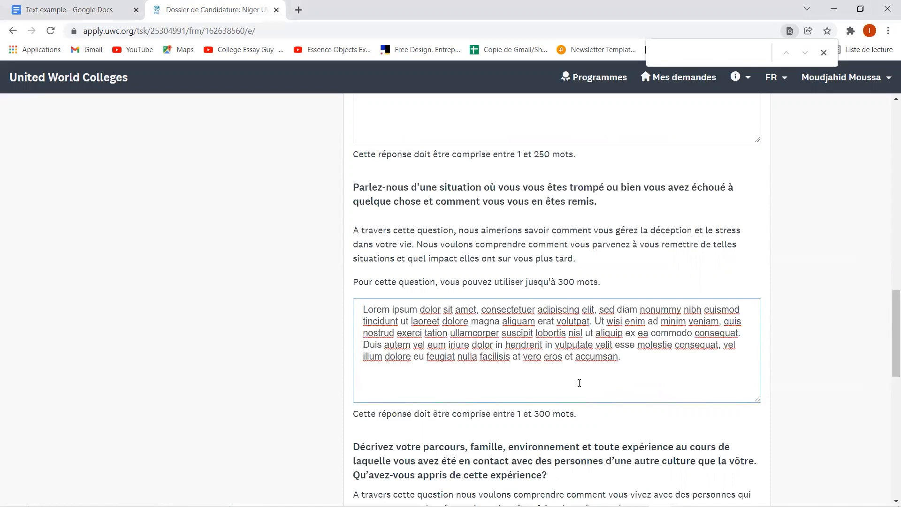
scroll(537, 387, "down", 3)
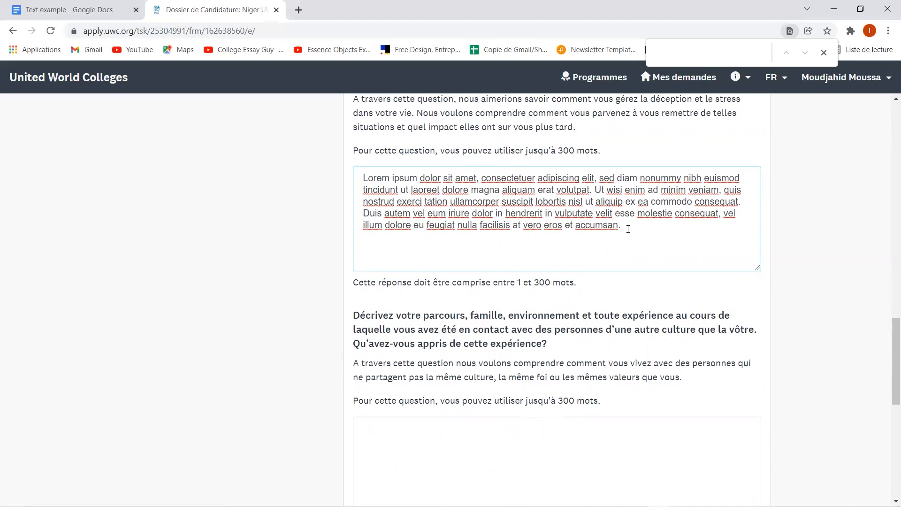
scroll(628, 229, "up", 1)
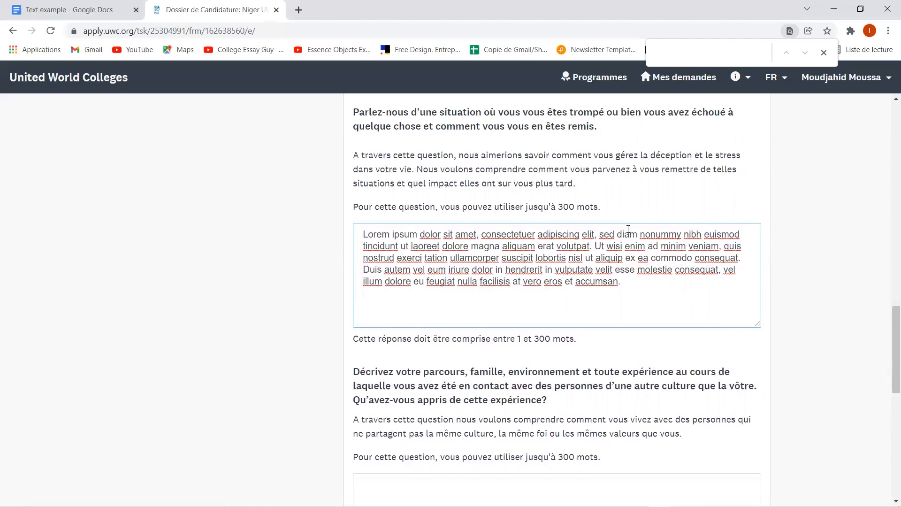
scroll(628, 229, "down", 2)
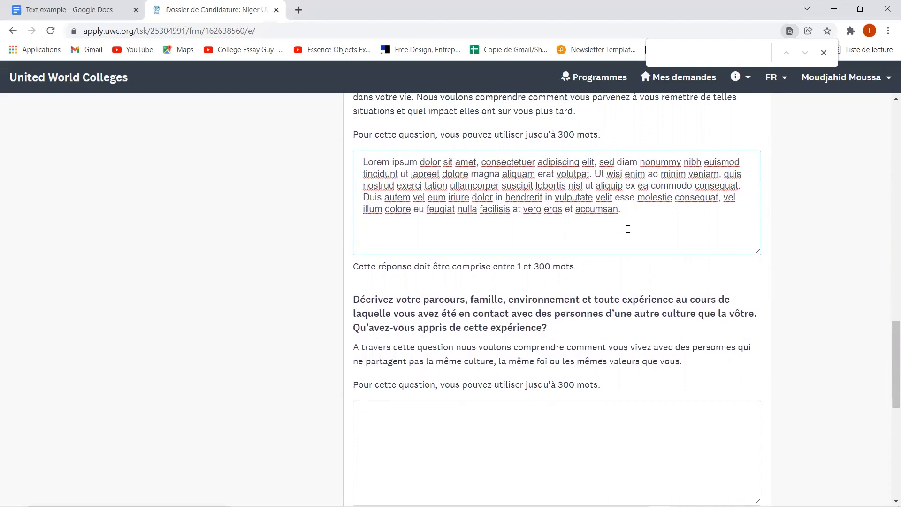
- Move down to the other-cultures question and place the cursor in its blank 300-word answer box
scroll(629, 229, "down", 2)
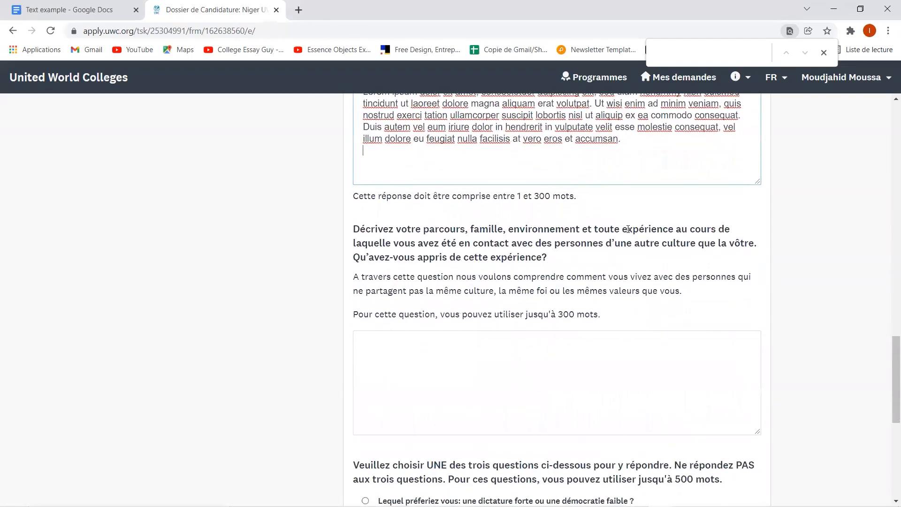
scroll(629, 231, "down", 3)
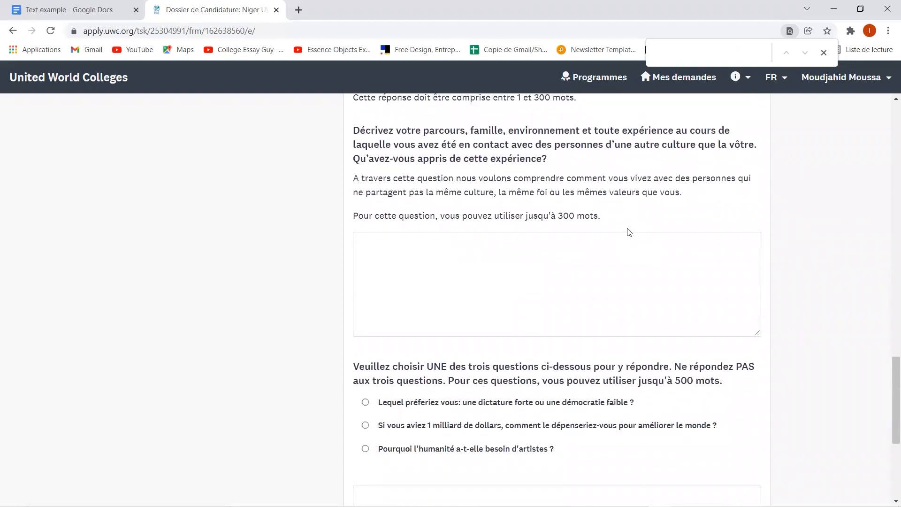
left_click(581, 298)
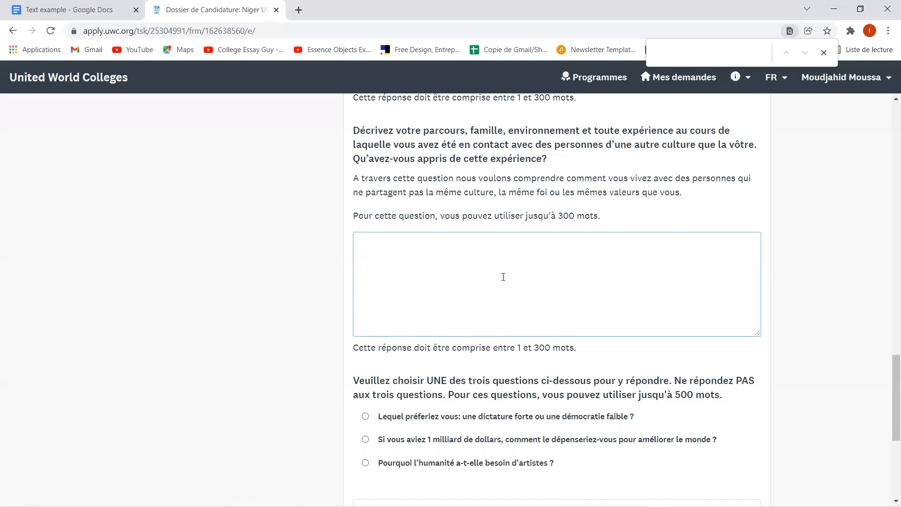
- Paste the paragraph under SECTION HEADER from the Text example document into the cultures answer
left_click(103, 8)
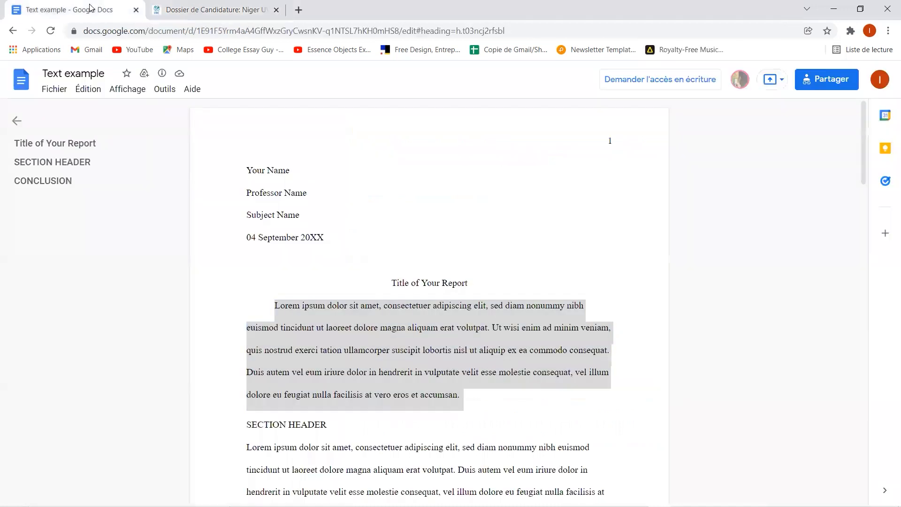
left_click_drag(246, 358, 353, 425)
key("ctrl+c")
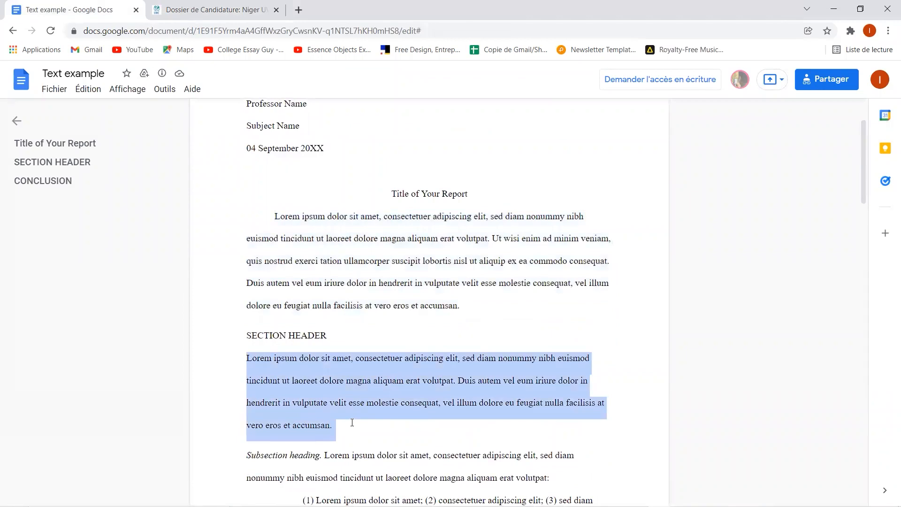
left_click(197, 9)
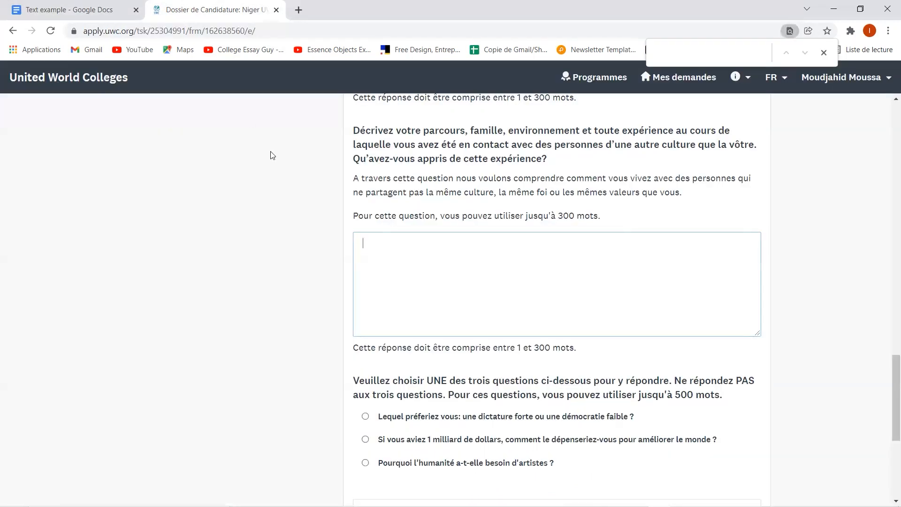
key("ctrl+v")
scroll(303, 187, "down", 6)
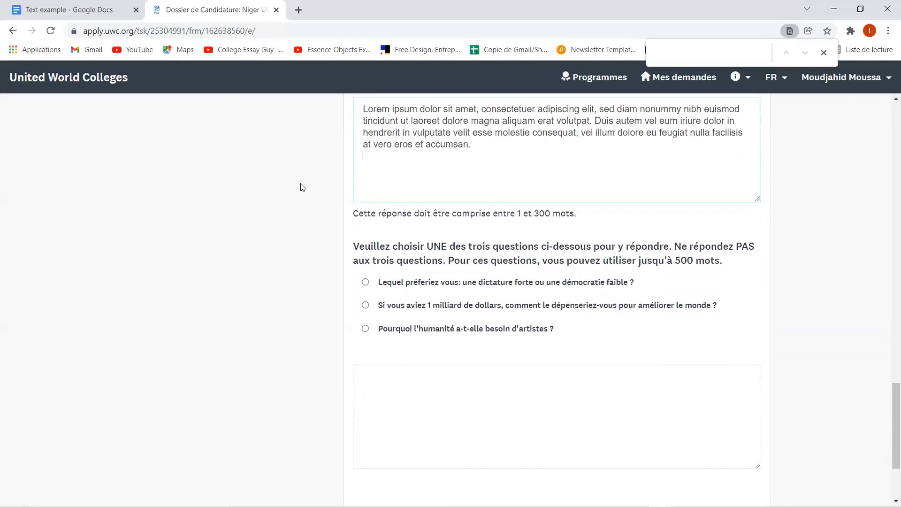
scroll(303, 188, "up", 4)
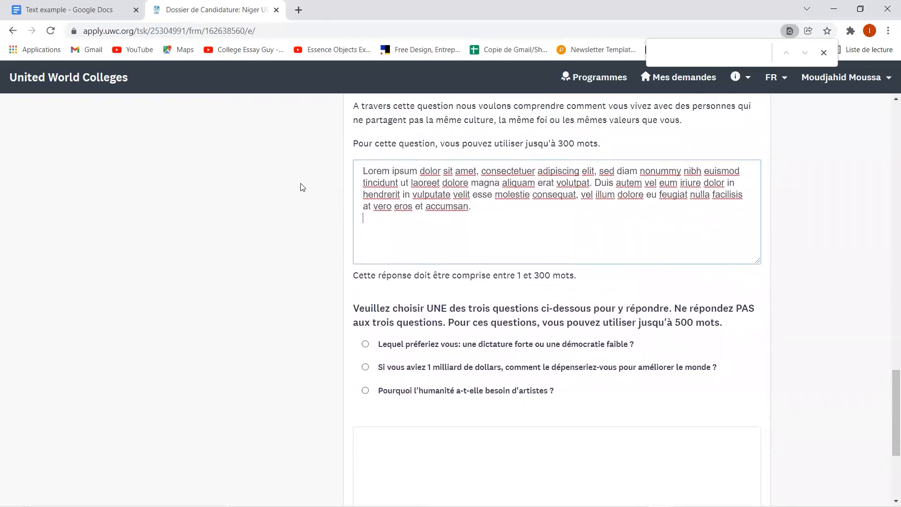
scroll(303, 187, "up", 7)
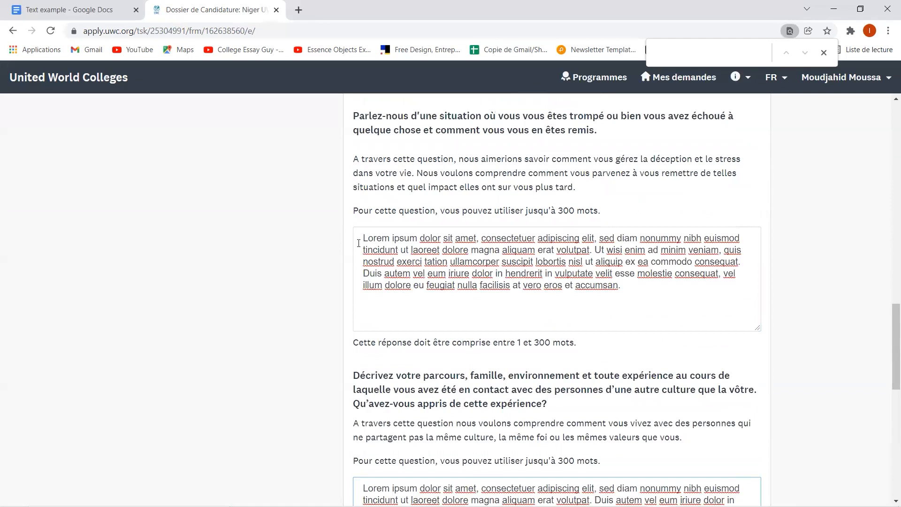
- Check the failure and culture answers, then close the page search bar
left_click_drag(360, 240, 637, 291)
left_click(636, 292)
scroll(637, 289, "down", 4)
scroll(637, 295, "up", 1)
scroll(637, 295, "down", 3)
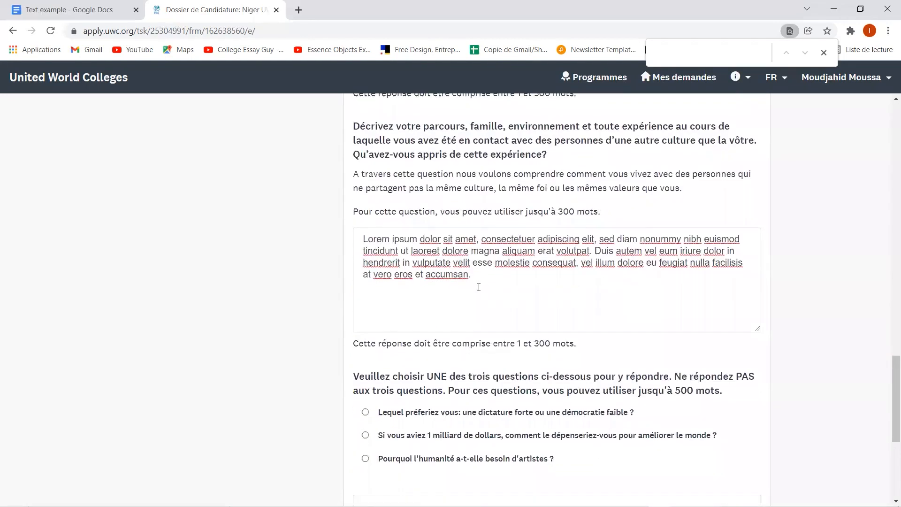
left_click(488, 277)
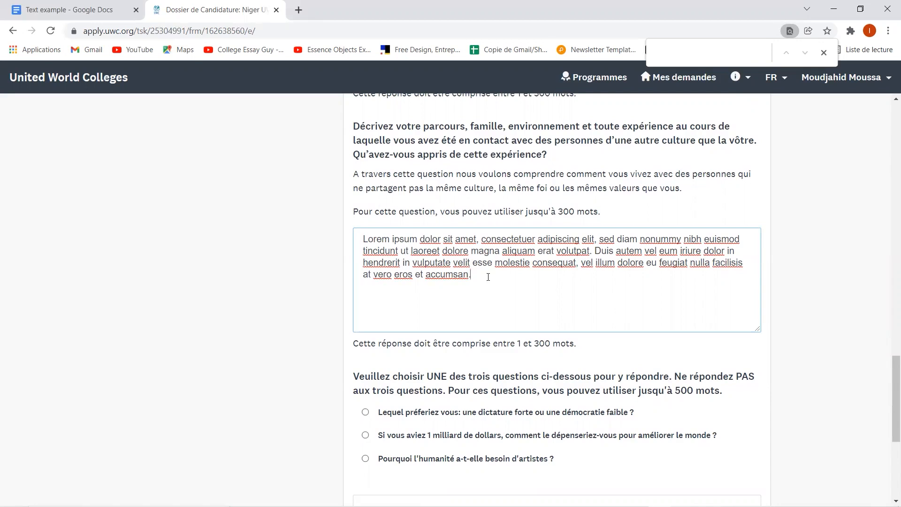
left_click(824, 53)
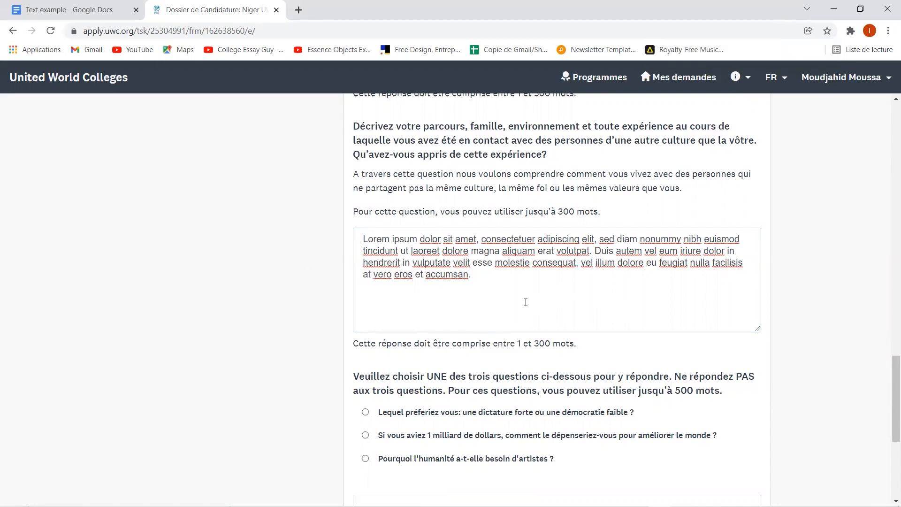
scroll(525, 302, "down", 4)
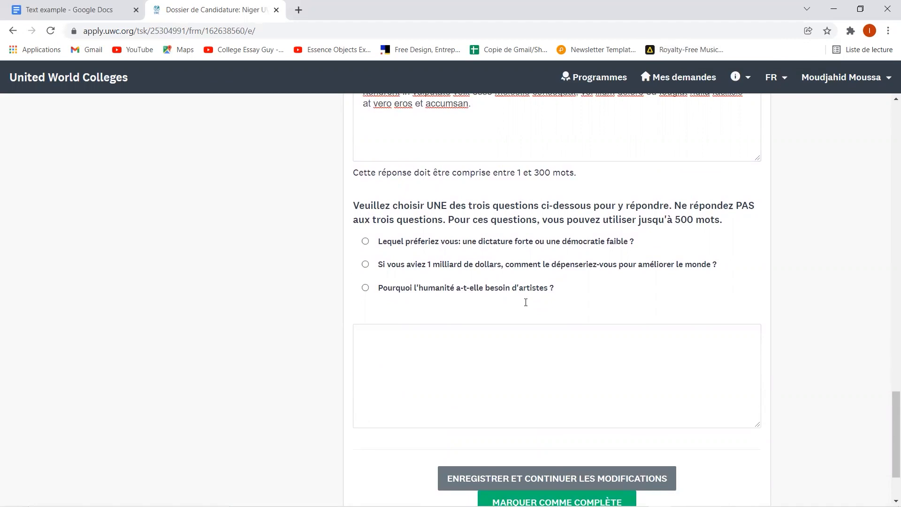
- Choose the billion-dollar question as the essay to answer
scroll(526, 302, "up", 2)
scroll(526, 302, "down", 1)
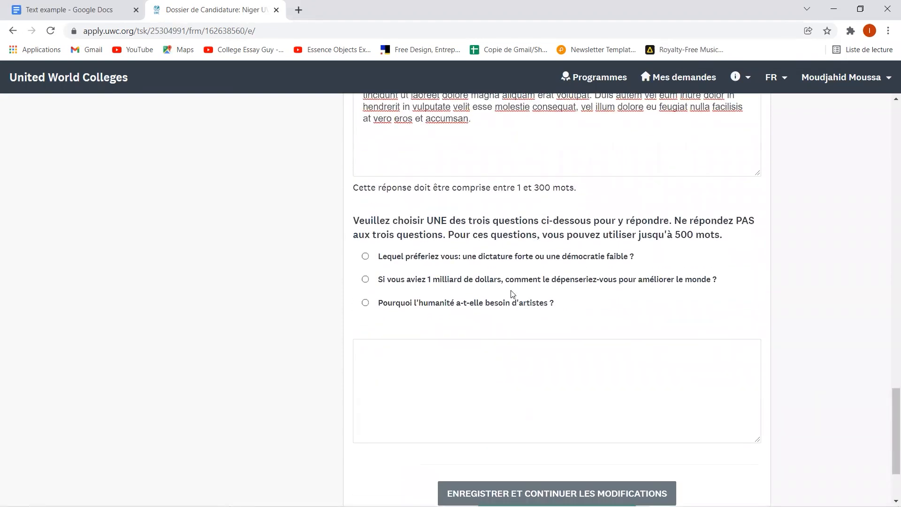
left_click(430, 281)
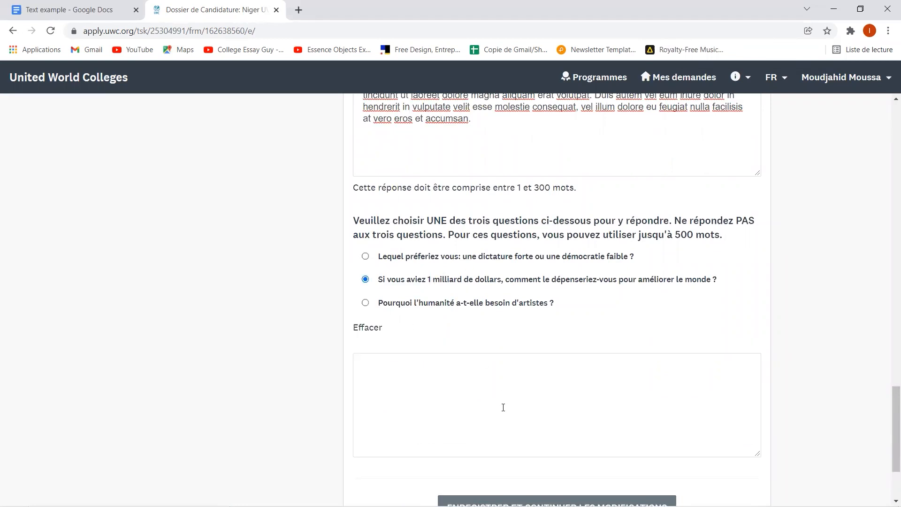
left_click(504, 408)
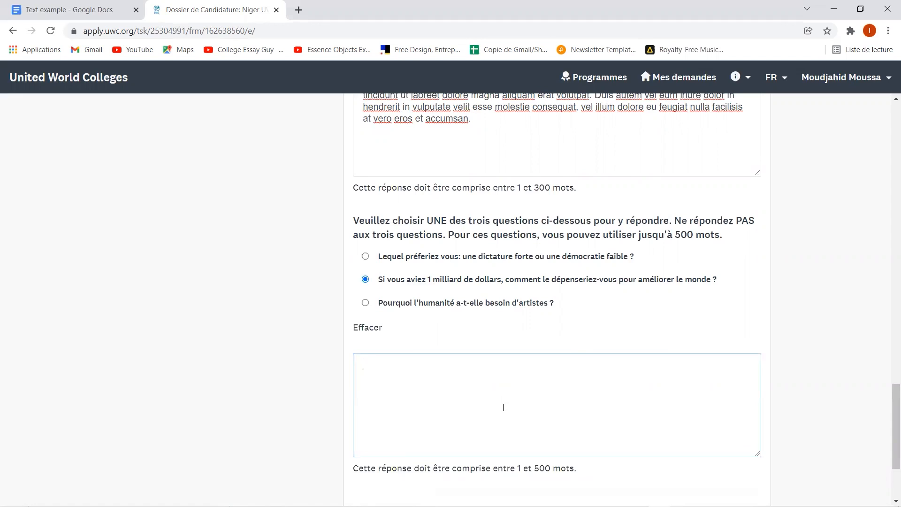
- Copy the Nam liber and Subsection heading paragraphs into the billion-dollar answer
left_click(59, 8)
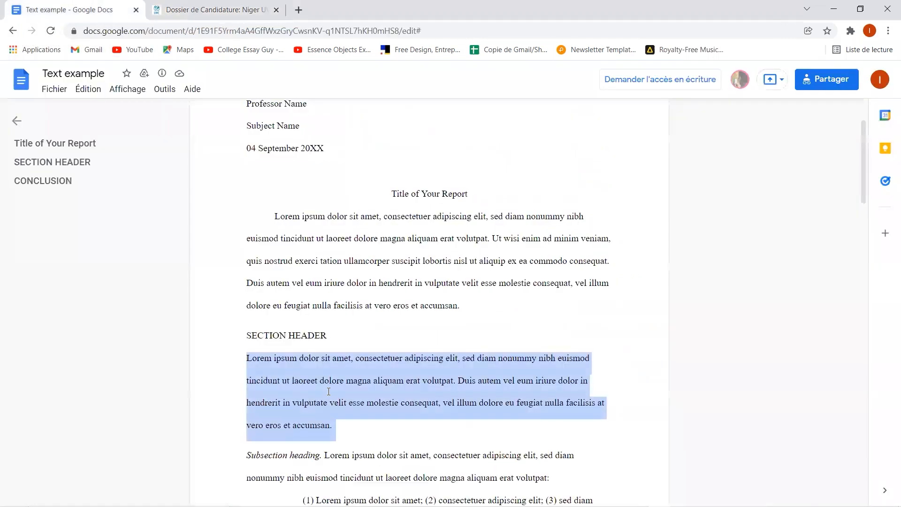
scroll(329, 391, "down", 10)
left_click_drag(274, 236, 473, 422)
key("ctrl+c")
left_click(247, 6)
key("ctrl+v")
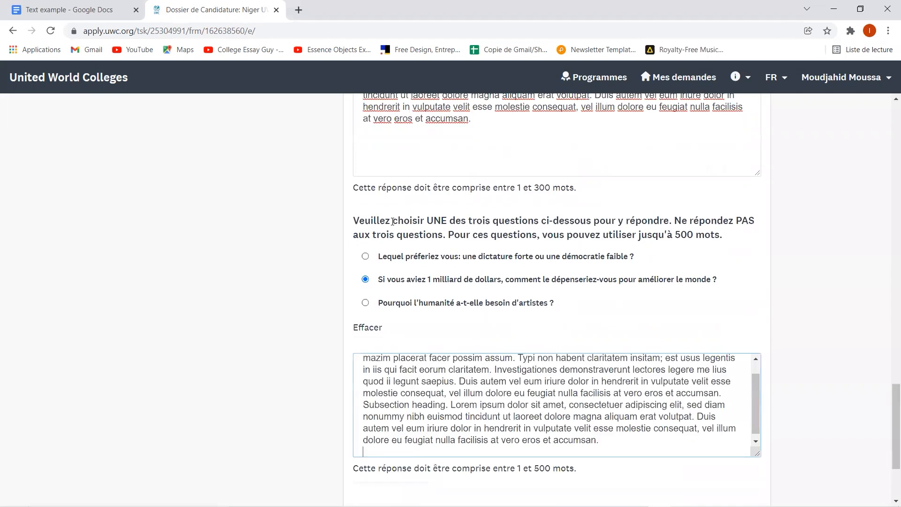
scroll(573, 405, "down", 1)
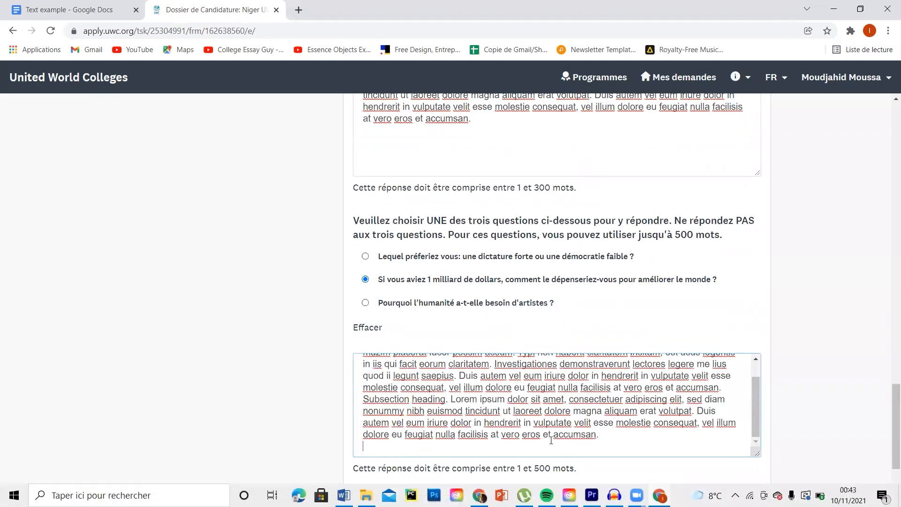
scroll(512, 453, "down", 3)
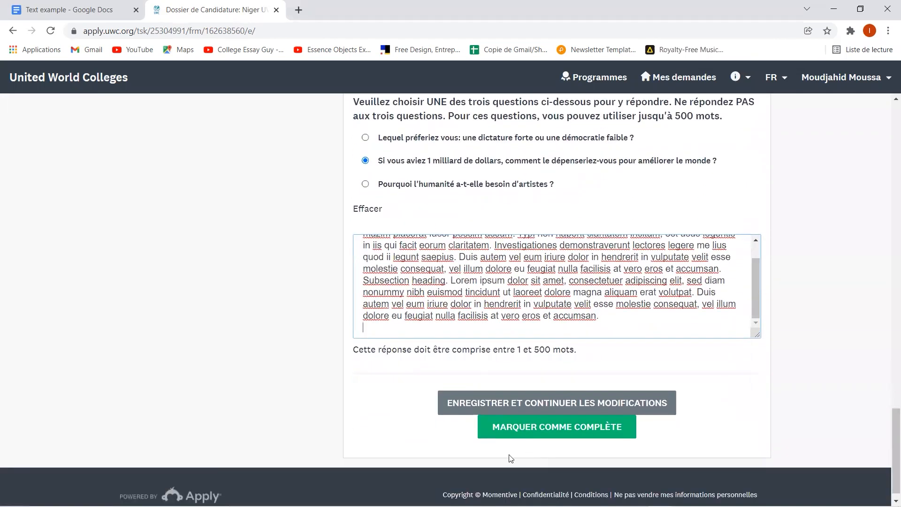
- Save the essay answers and mark Dossier de Candidature as complete
left_click(521, 405)
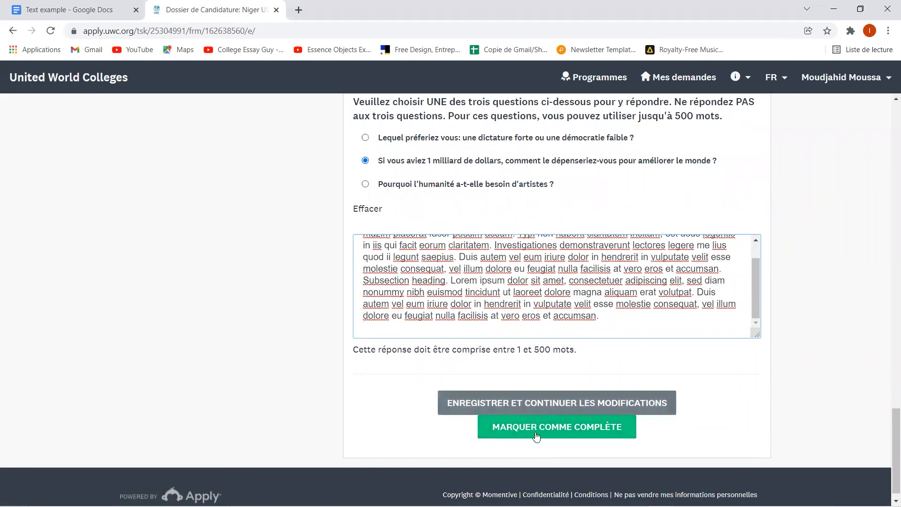
left_click(498, 402)
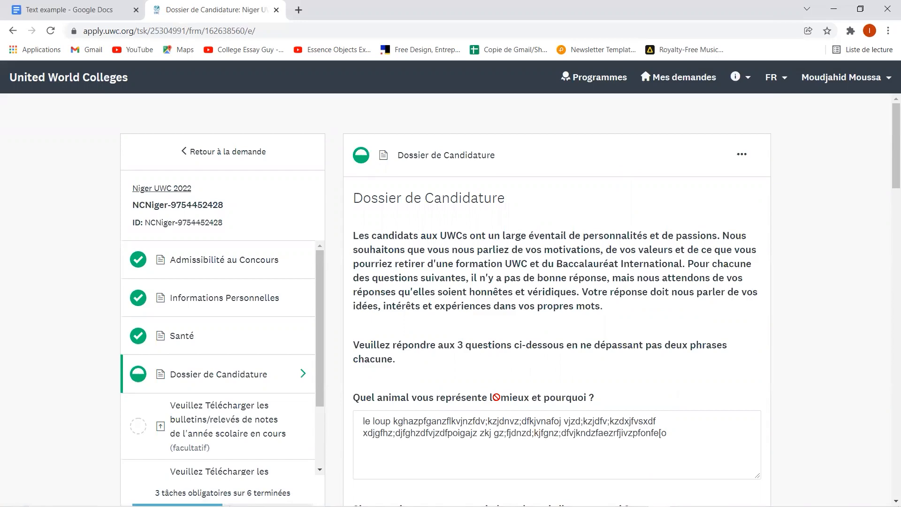
scroll(496, 397, "down", 5)
scroll(496, 396, "down", 10)
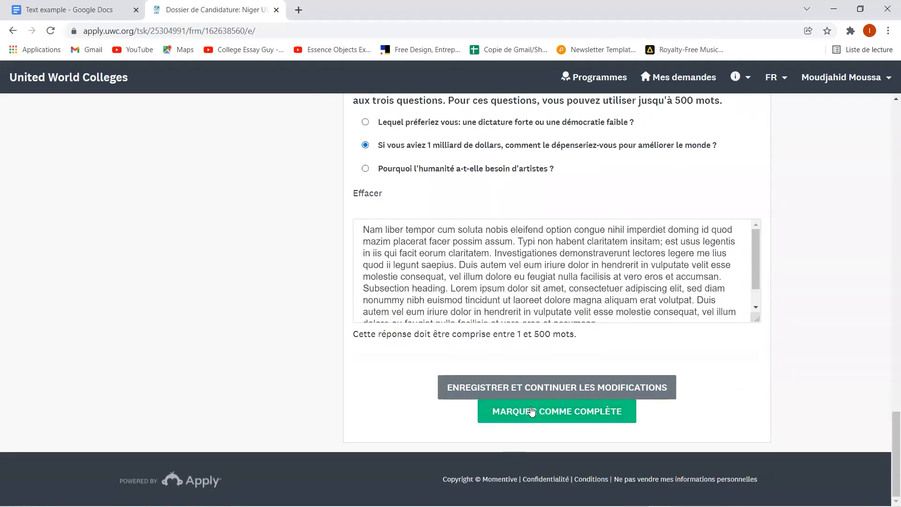
left_click(532, 411)
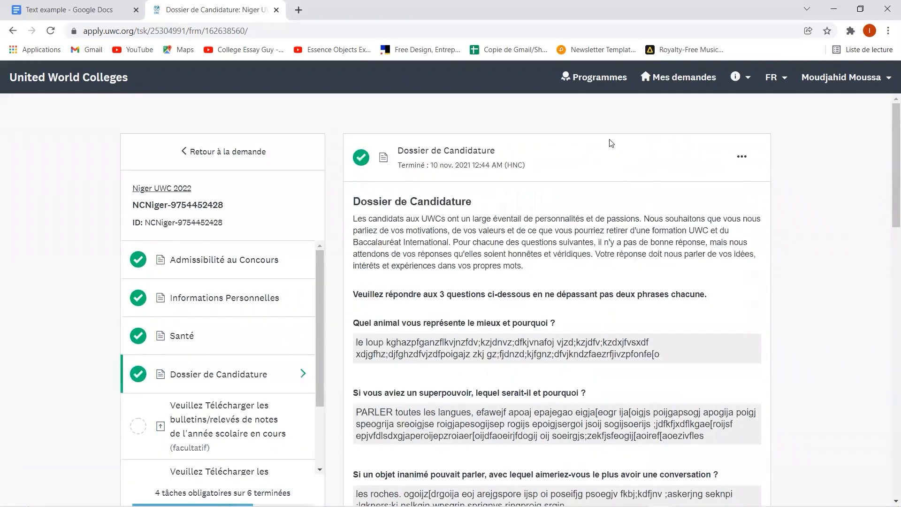
- Reopen the completed Dossier de Candidature task for editing via Modifier
scroll(612, 143, "down", 7)
scroll(612, 143, "up", 8)
left_click(747, 160)
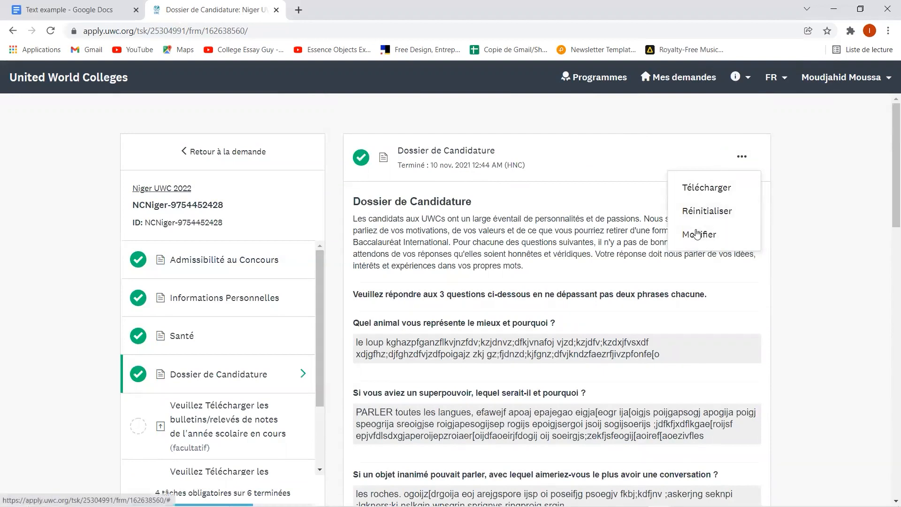
left_click(698, 235)
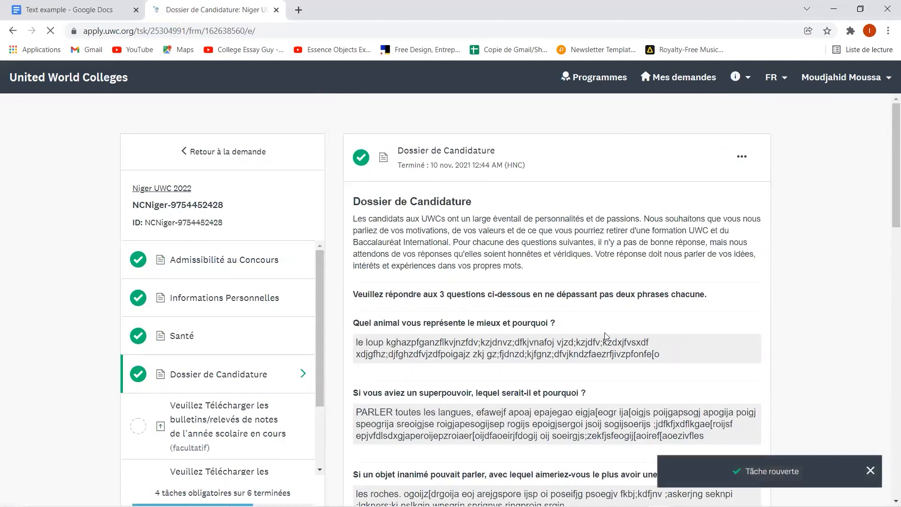
scroll(605, 332, "down", 15)
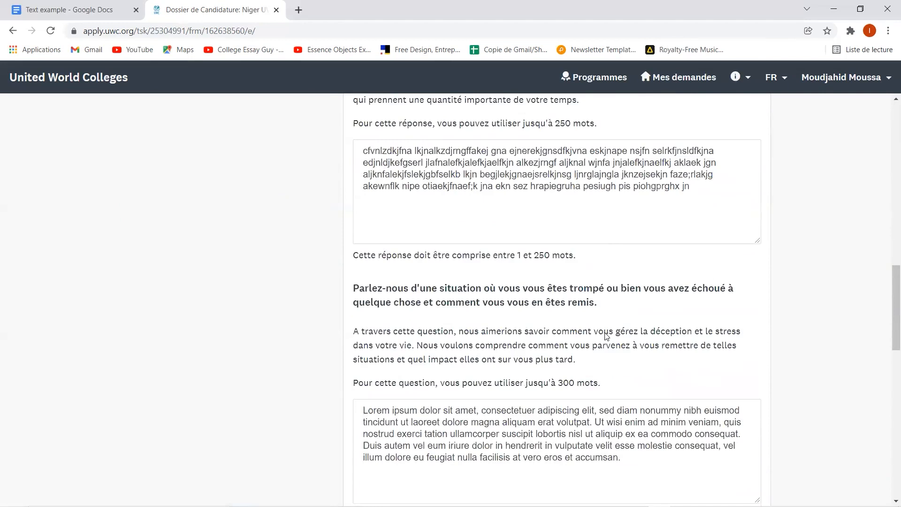
scroll(606, 334, "down", 3)
- Add a filler line after 'accumsan.' in the failure answer and mark the task complete again
left_click(627, 330)
key("Return")
type("zlfbzsldfjkbzsldkjzbd nnpierhgse")
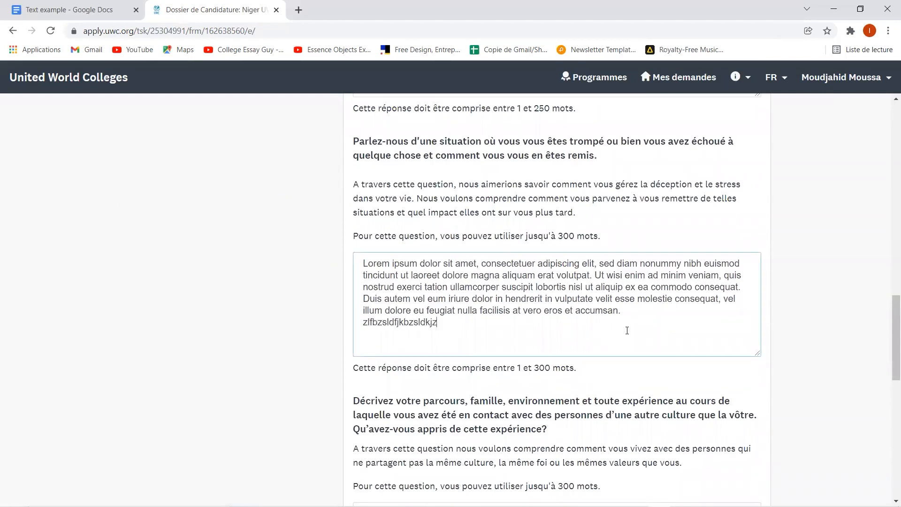
scroll(627, 330, "down", 12)
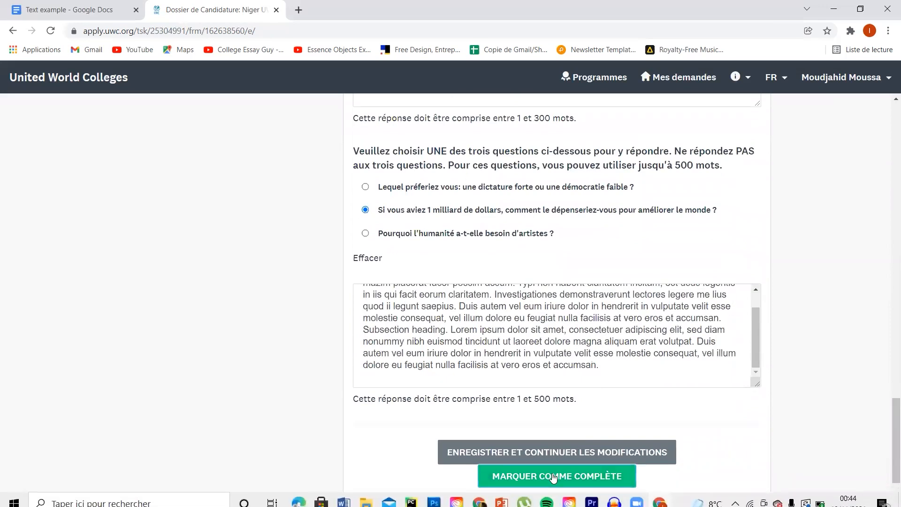
left_click(554, 477)
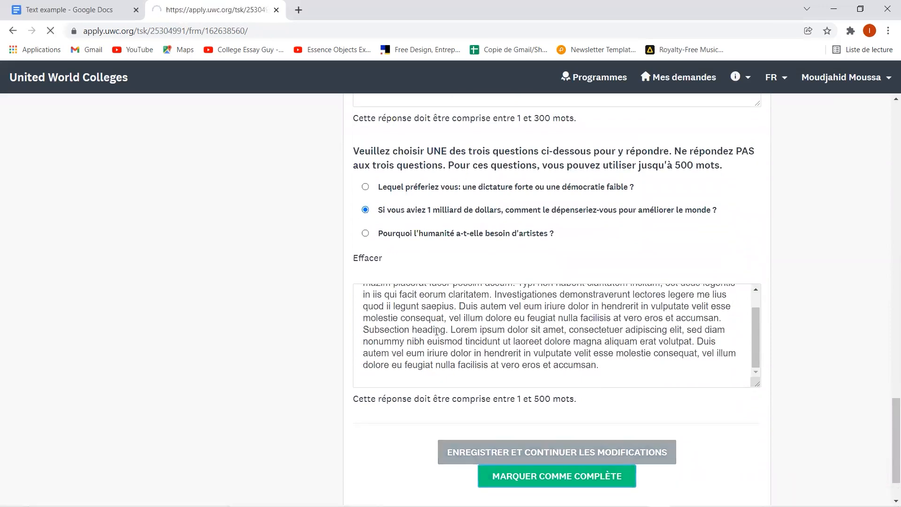
scroll(304, 233, "down", 3)
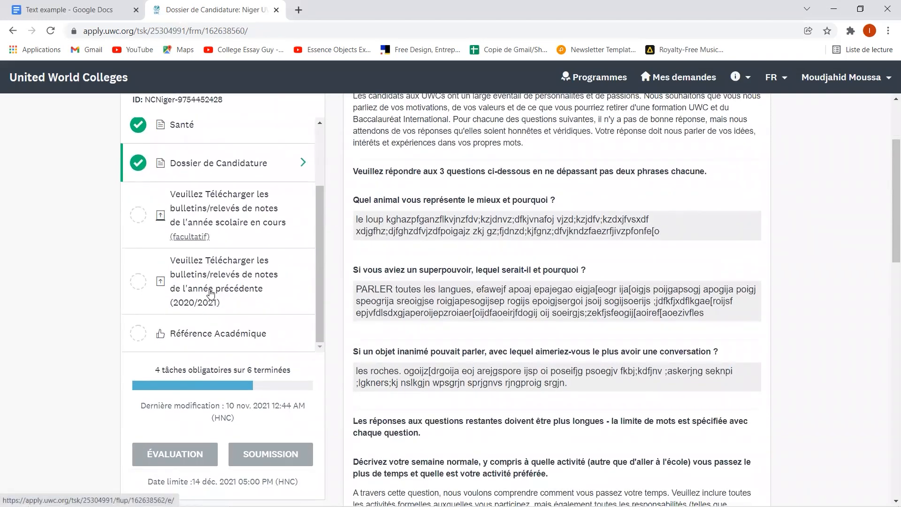
scroll(209, 295, "down", 1)
- Open the current-year transcripts task and check the accepted file formats
left_click(229, 193)
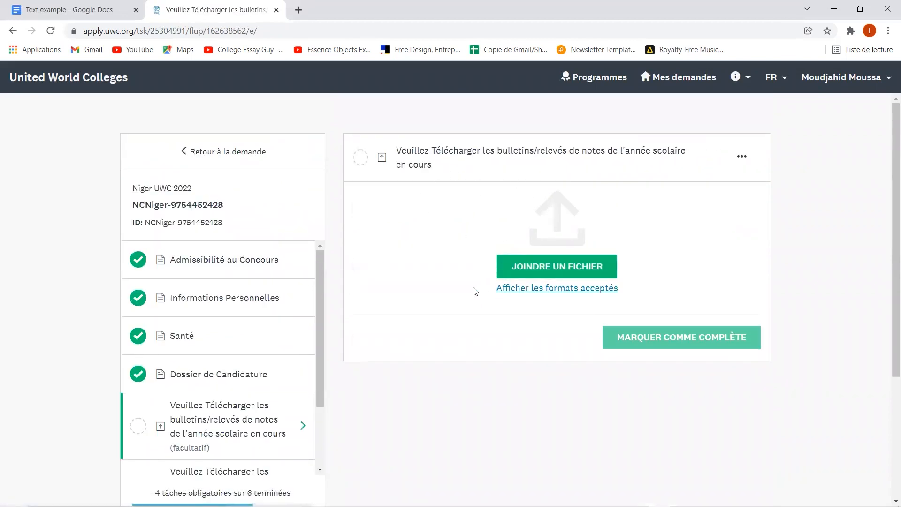
left_click(531, 291)
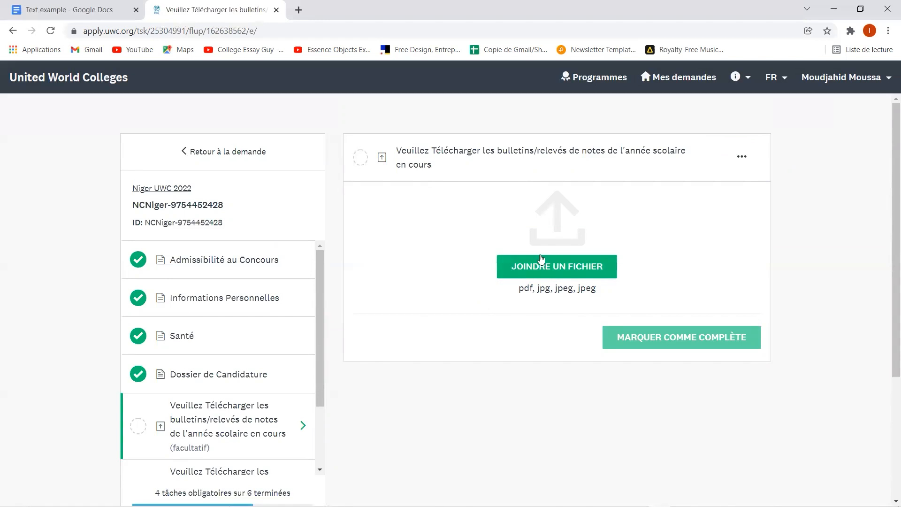
left_click(562, 261)
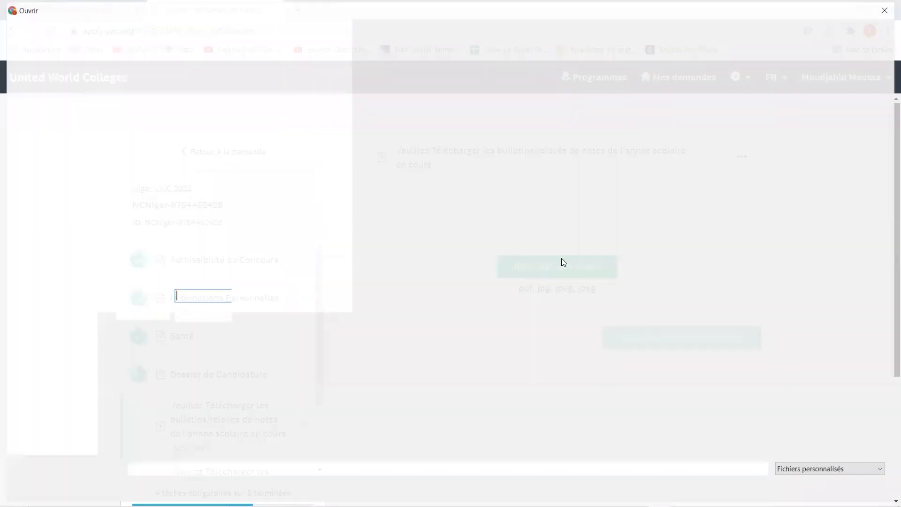
left_click(861, 488)
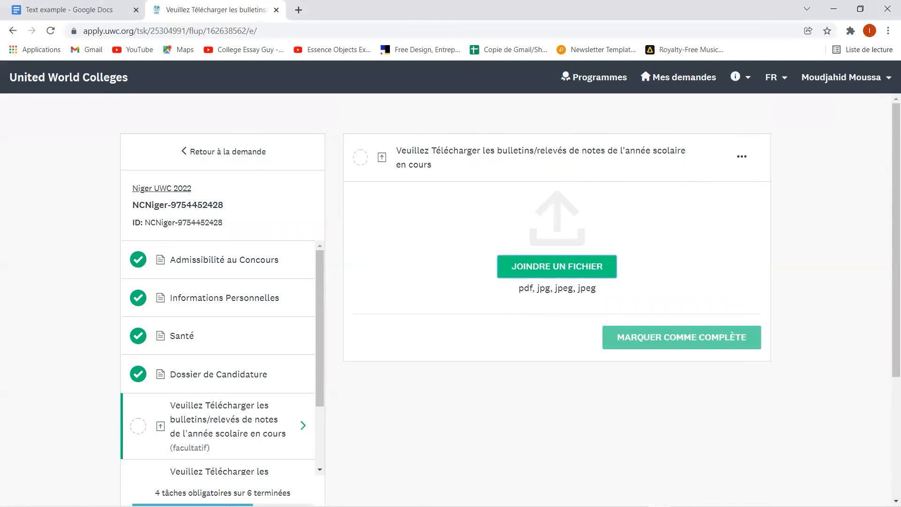
scroll(510, 300, "down", 1)
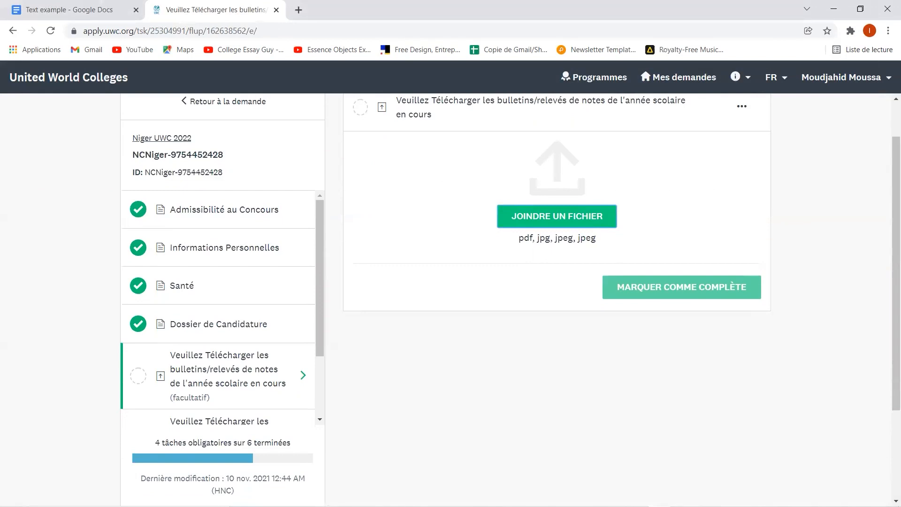
scroll(670, 291, "up", 1)
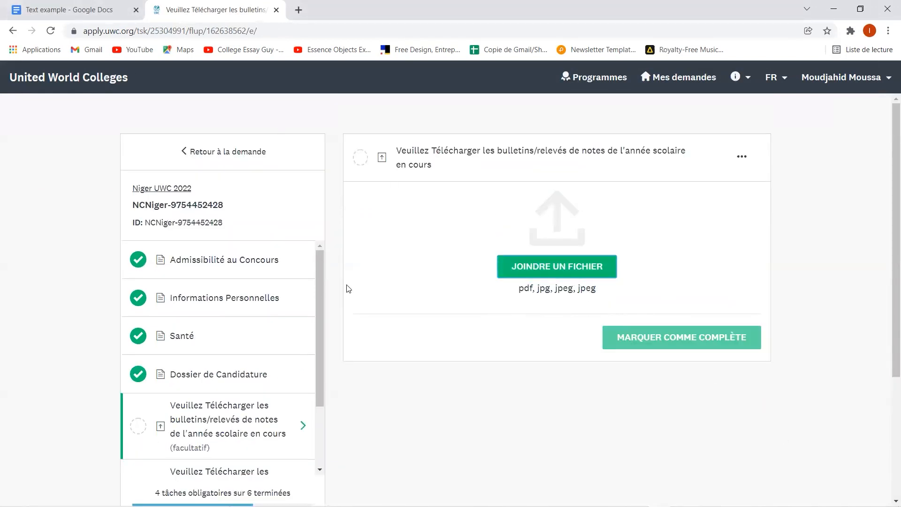
left_click_drag(509, 255, 536, 245)
- Attach the rough draft PDF from Téléchargements and mark the transcripts task complete
left_click(259, 5)
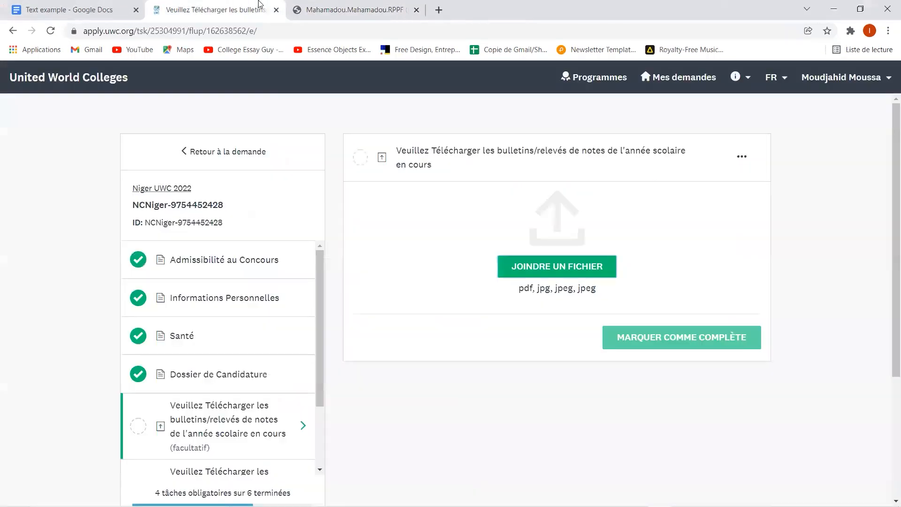
left_click(539, 273)
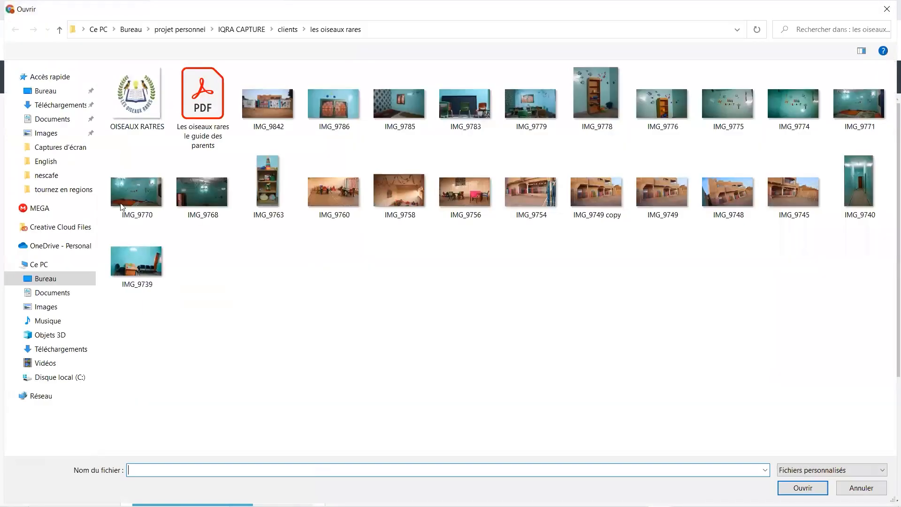
left_click(65, 106)
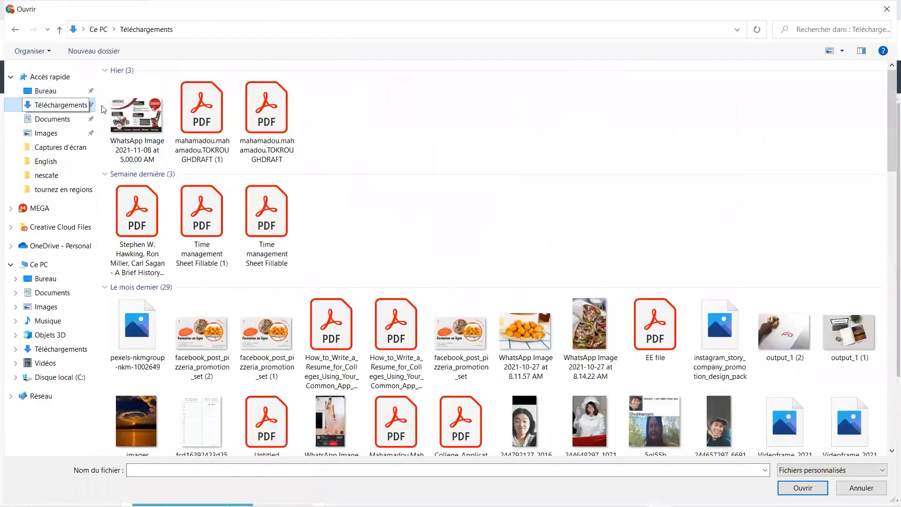
left_click(208, 131)
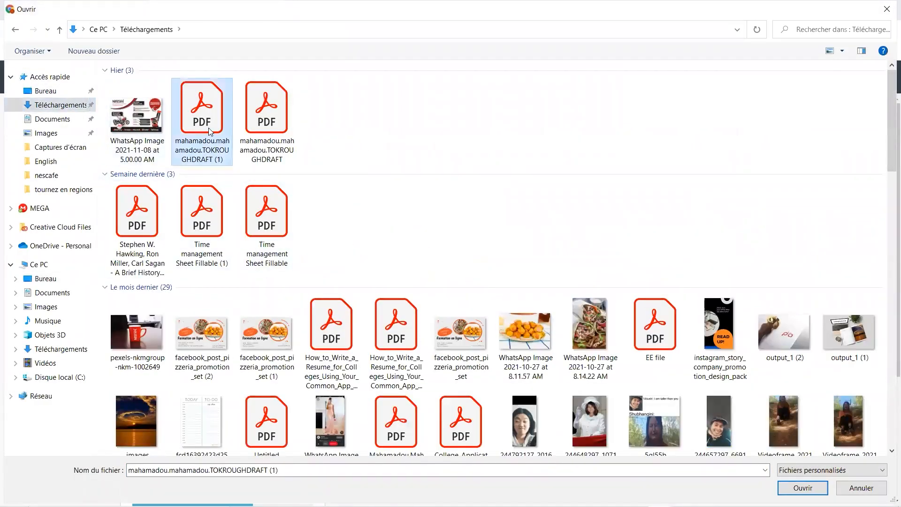
double_click(209, 128)
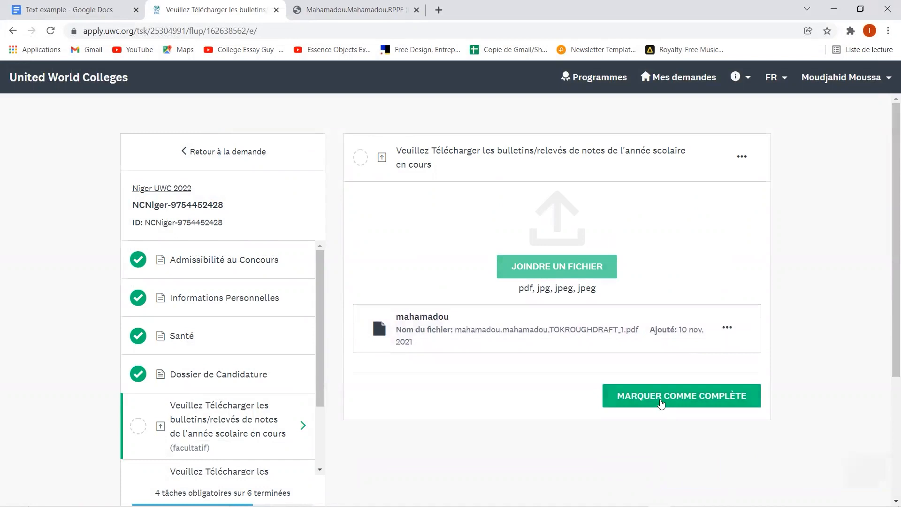
left_click(662, 404)
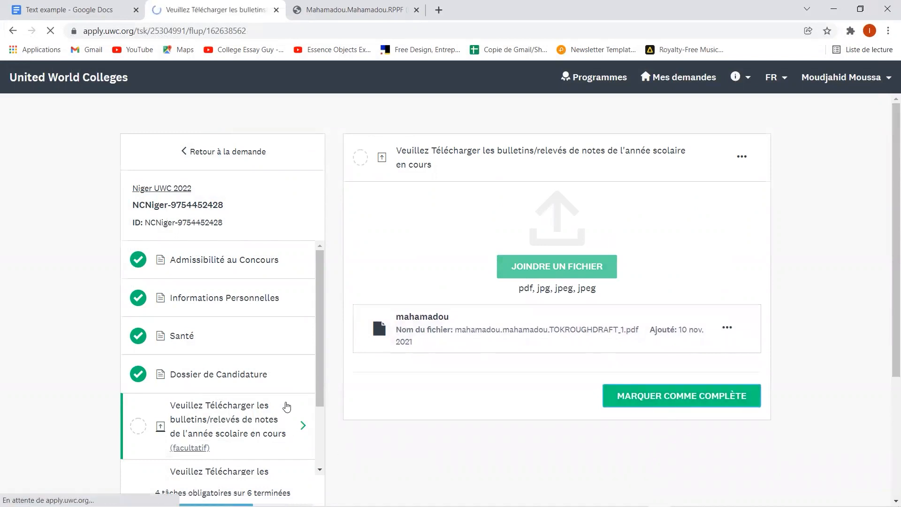
scroll(182, 317, "down", 3)
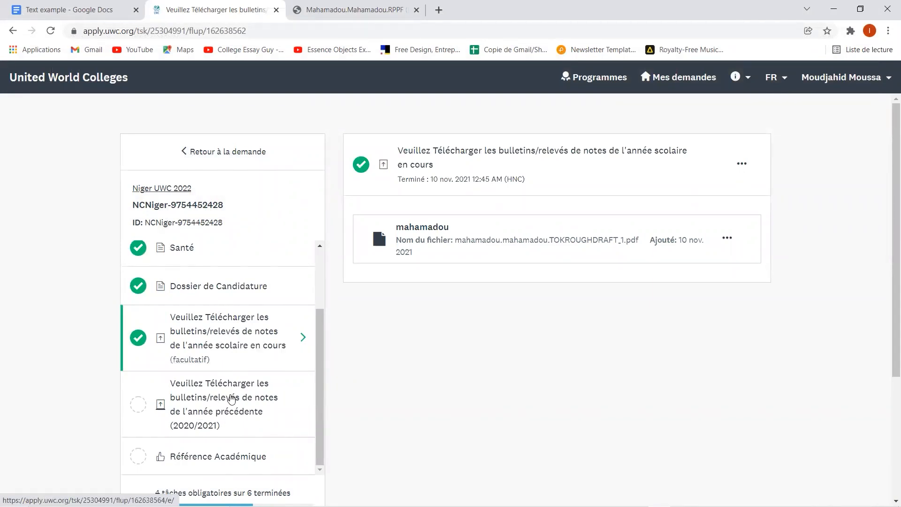
- Upload a PDF to the 2020/2021 transcripts task and mark it complete
left_click(230, 399)
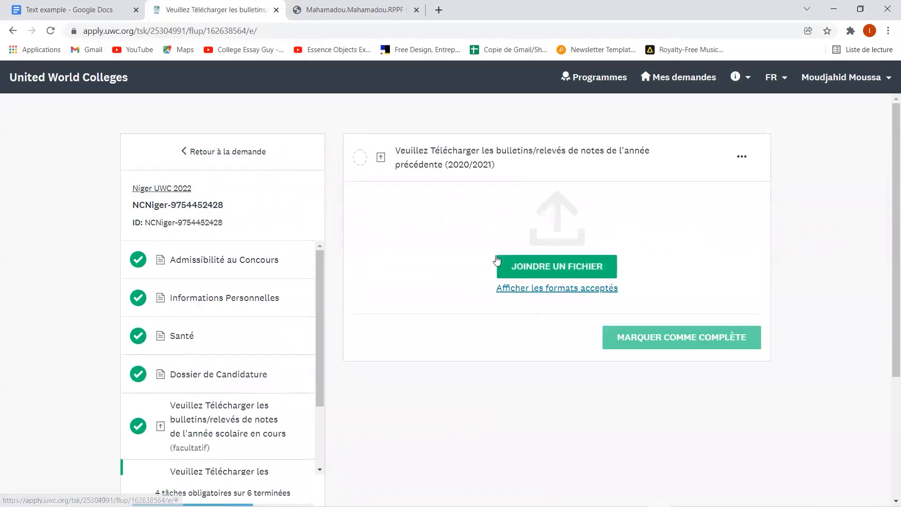
left_click(529, 272)
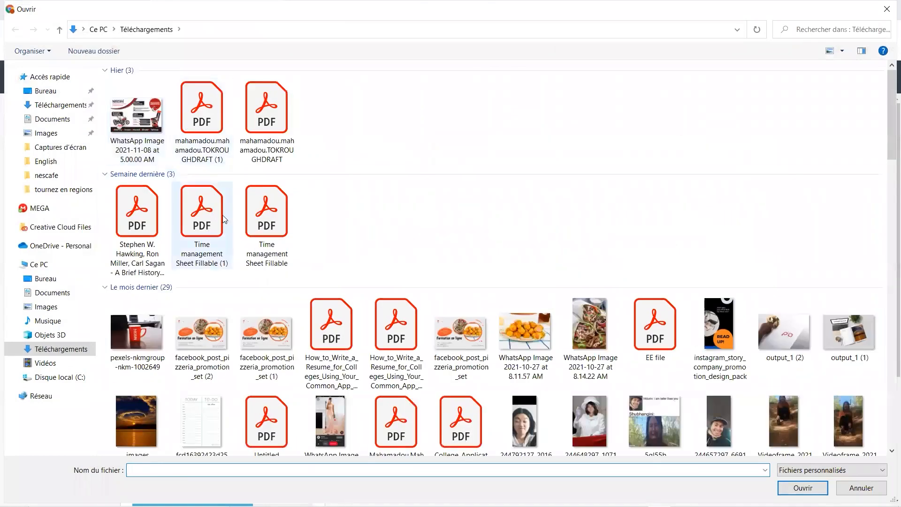
double_click(141, 211)
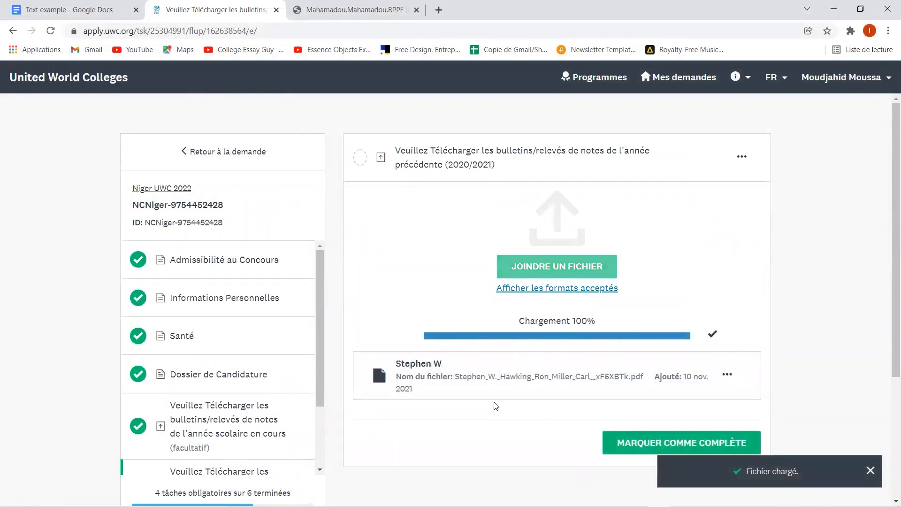
scroll(496, 405, "down", 1)
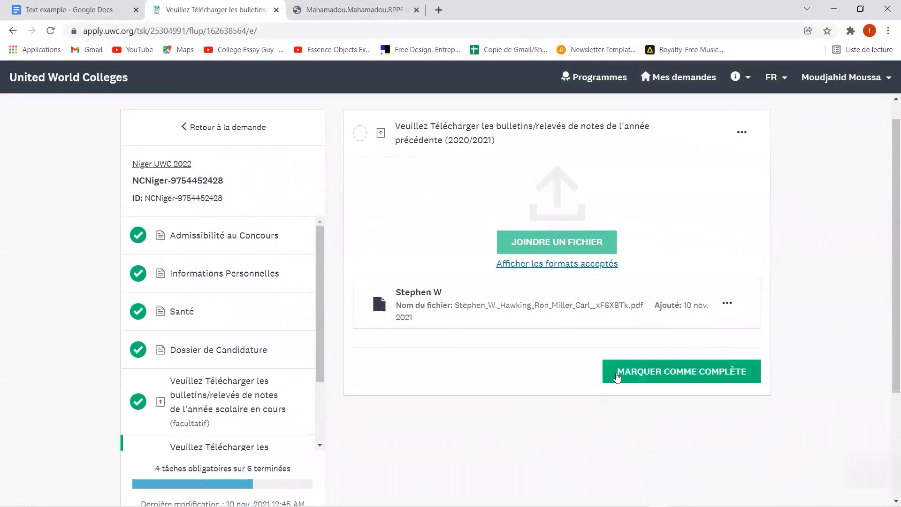
left_click(618, 378)
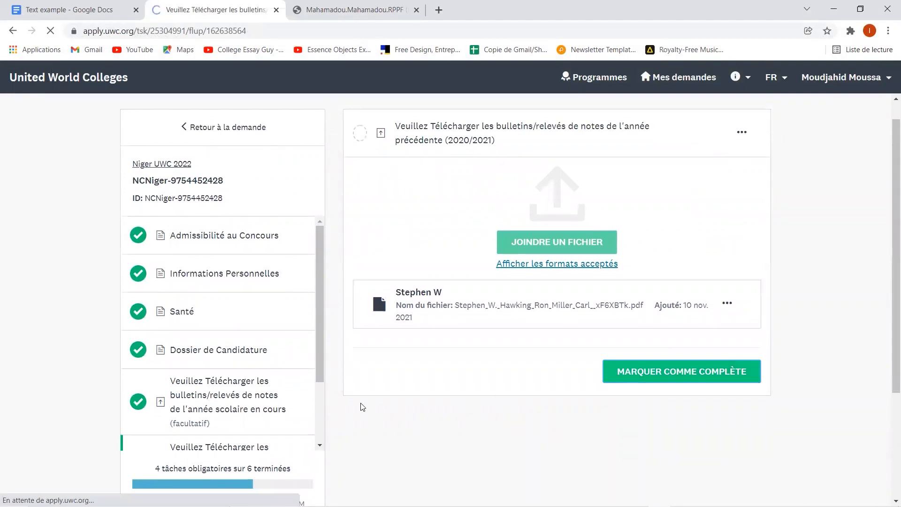
scroll(157, 407, "down", 3)
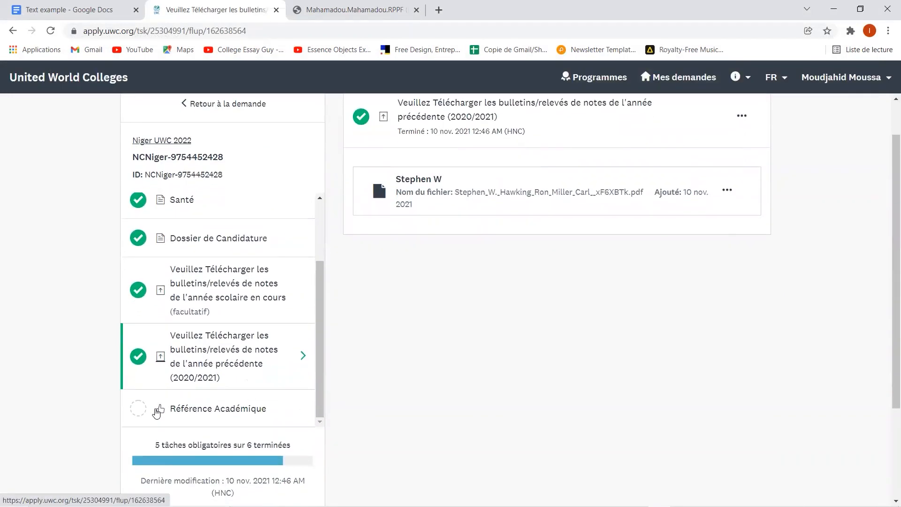
- Open Référence Académique and start a new recommendation request
left_click(218, 412)
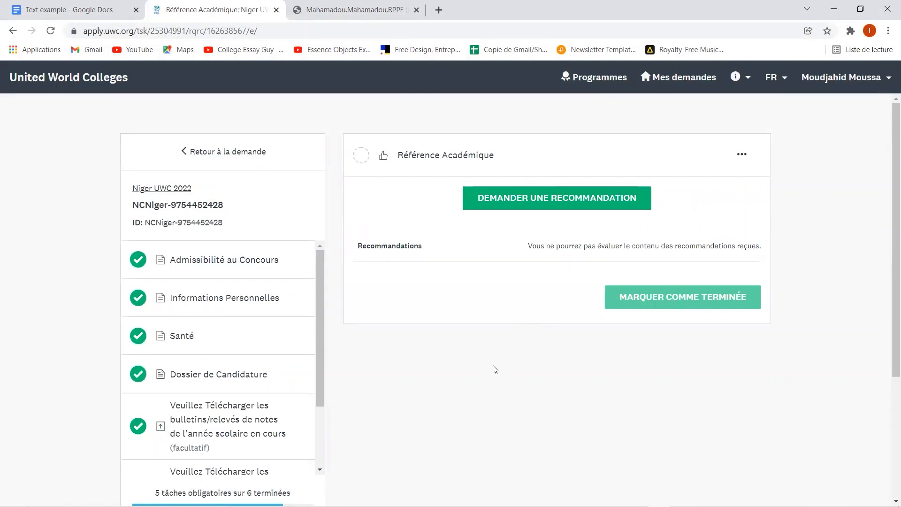
left_click(514, 210)
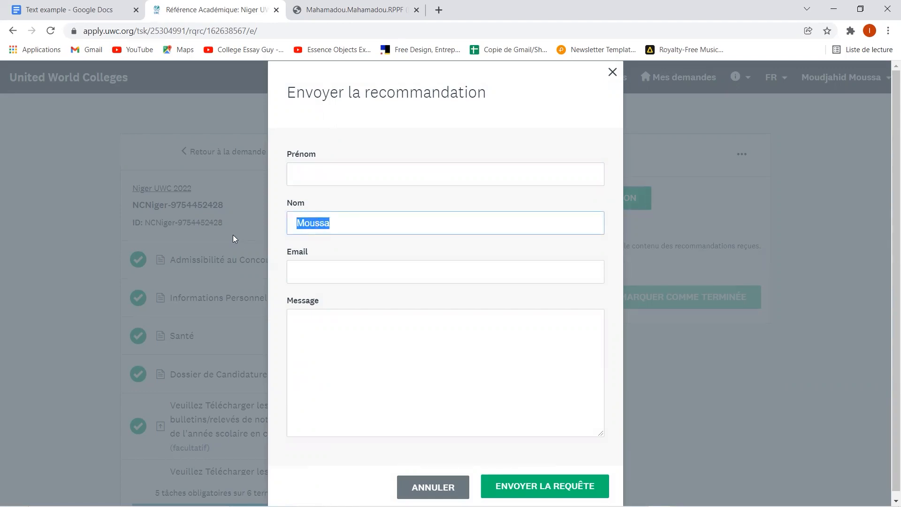
key("BackSpace")
- Enter the recommender's first name, last name, e-mail and a message, then send the request
left_click(396, 167)
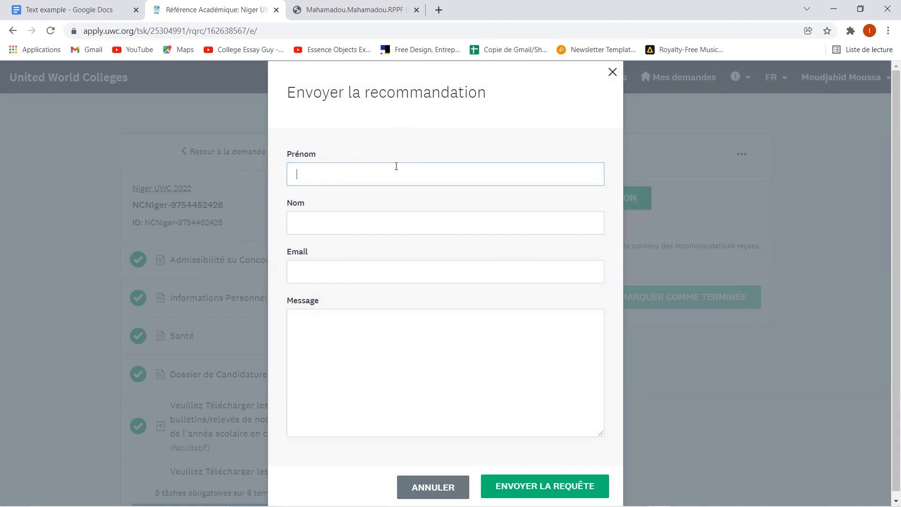
left_click(435, 221)
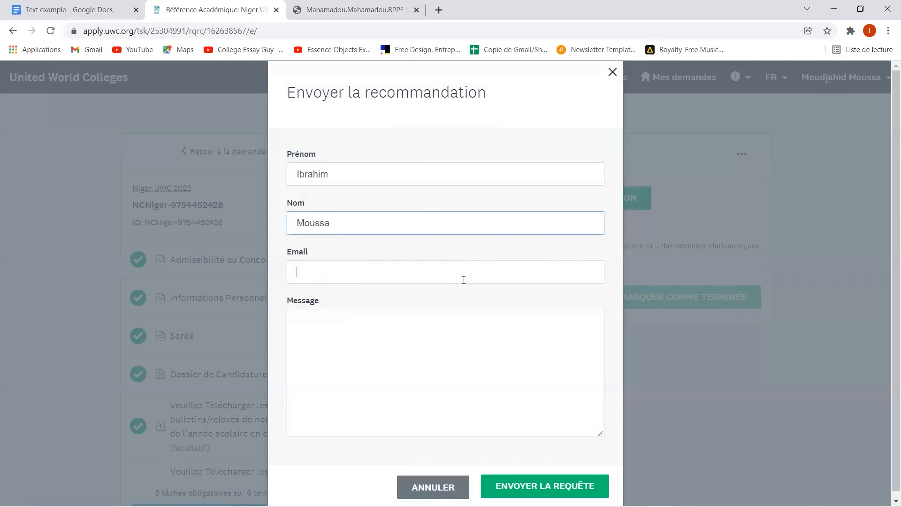
left_click(464, 280)
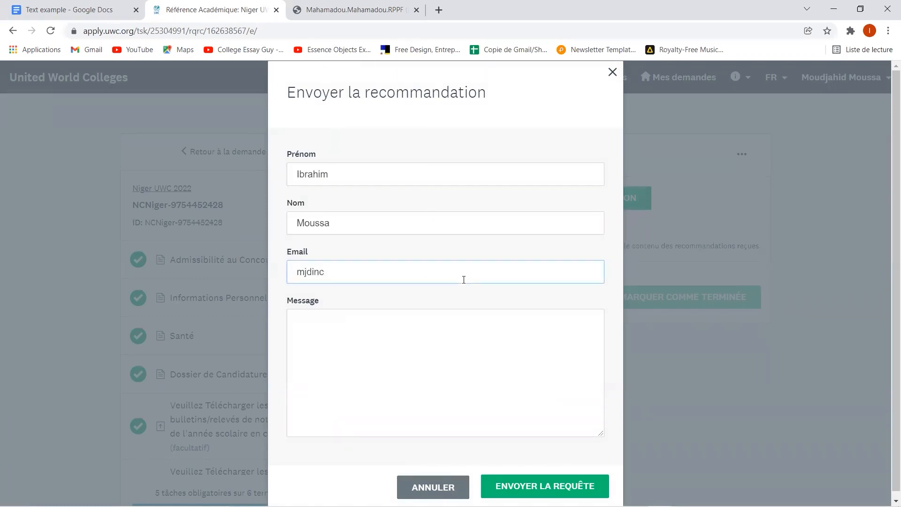
left_click(445, 362)
type("kknkvnzdlkf nlsejkrngslxdkfgjn alzkjn lakjergn sjgnslkjn  kfjnfdlkja nl nzkfnjea kjns ekgjns zkjngxl perigjsg n")
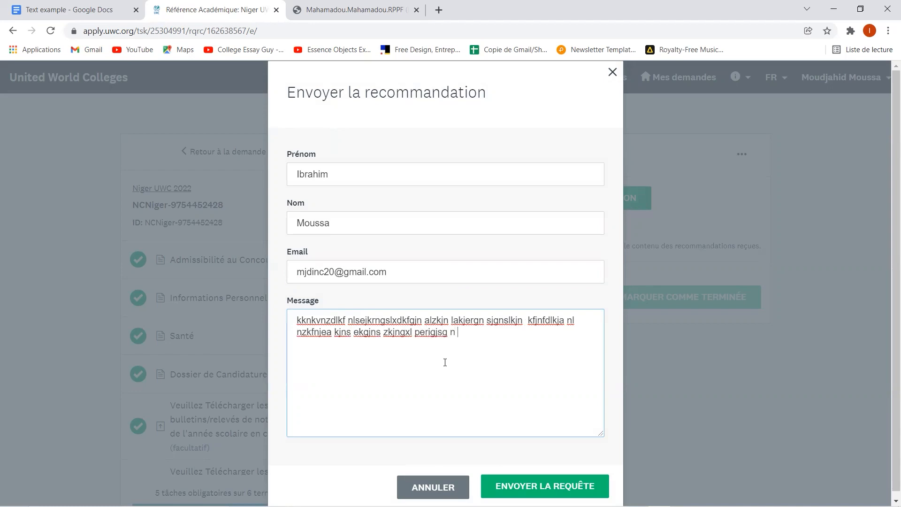
type(" iujurgpsiegrh kjgr;skjgnkgjn s")
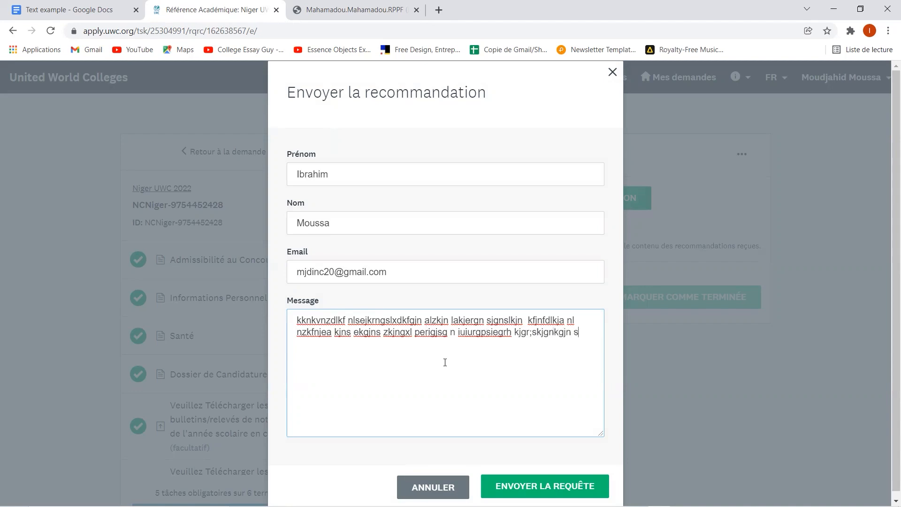
type("eriguha pgiuhs glj siergu apgiuap [a orighae prih")
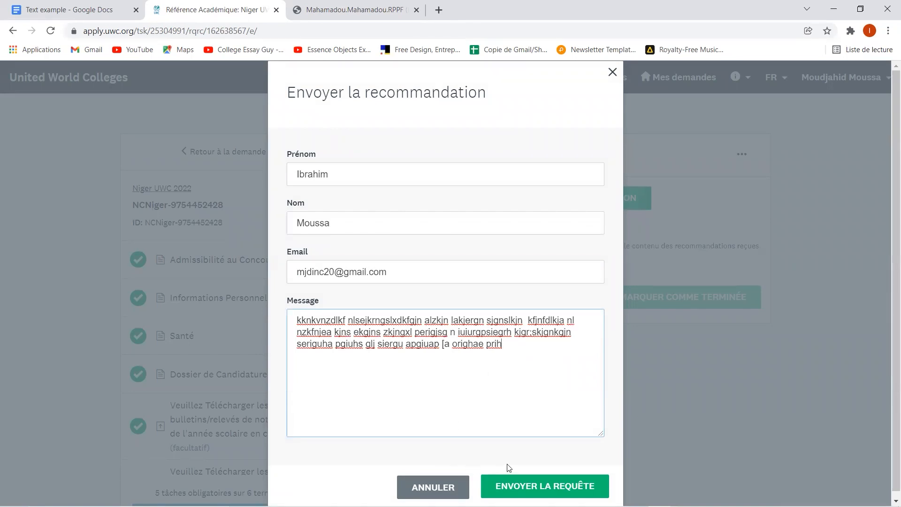
left_click(557, 488)
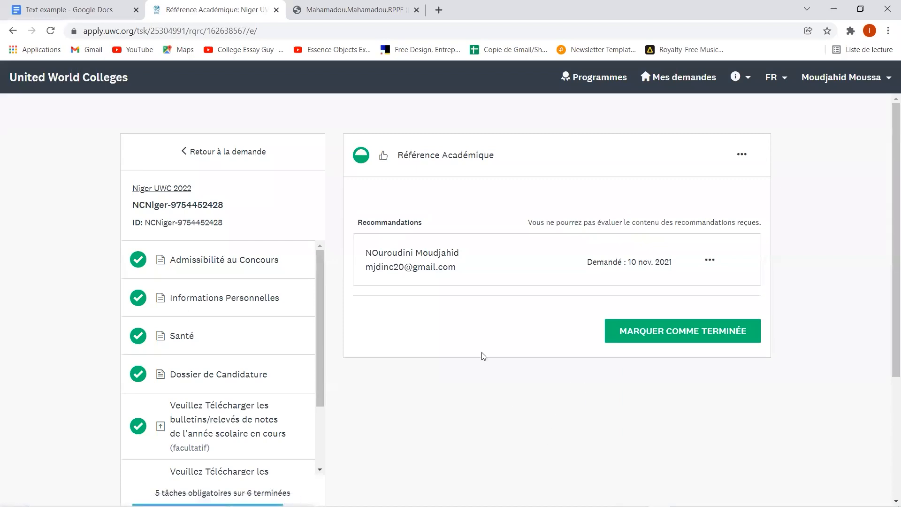
- Verify the sent request and mark the Référence Académique task as complete
scroll(460, 245, "down", 1)
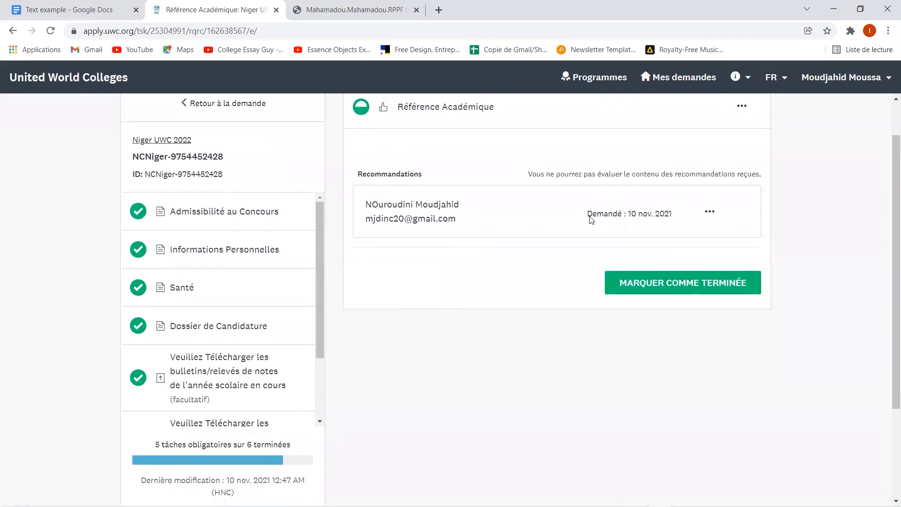
scroll(678, 187, "up", 1)
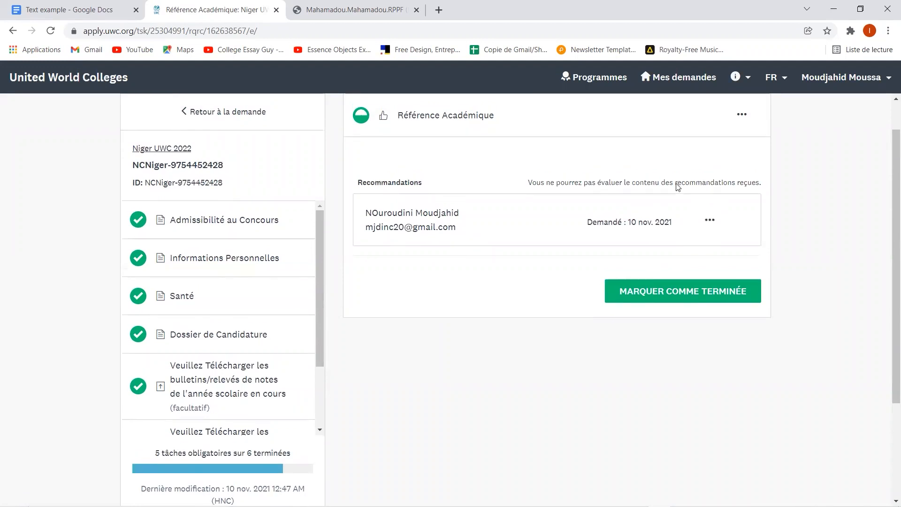
scroll(678, 186, "up", 1)
left_click(738, 146)
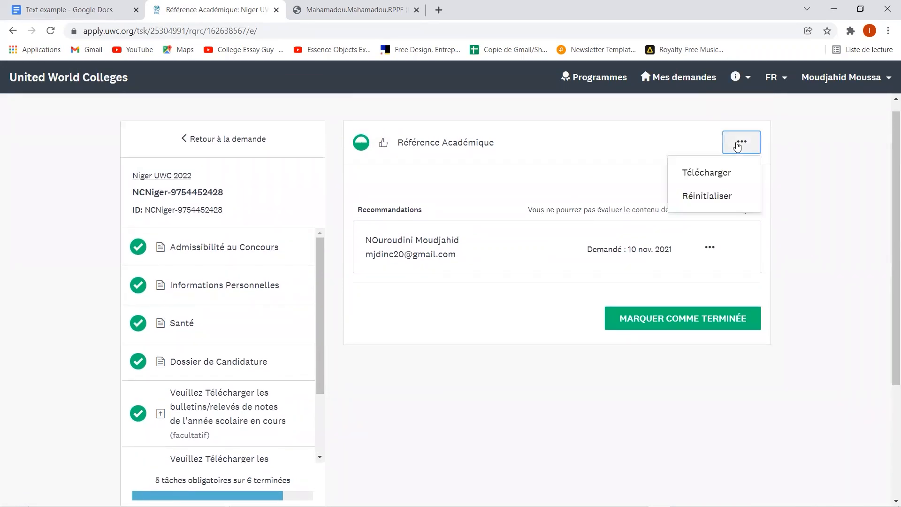
left_click(651, 178)
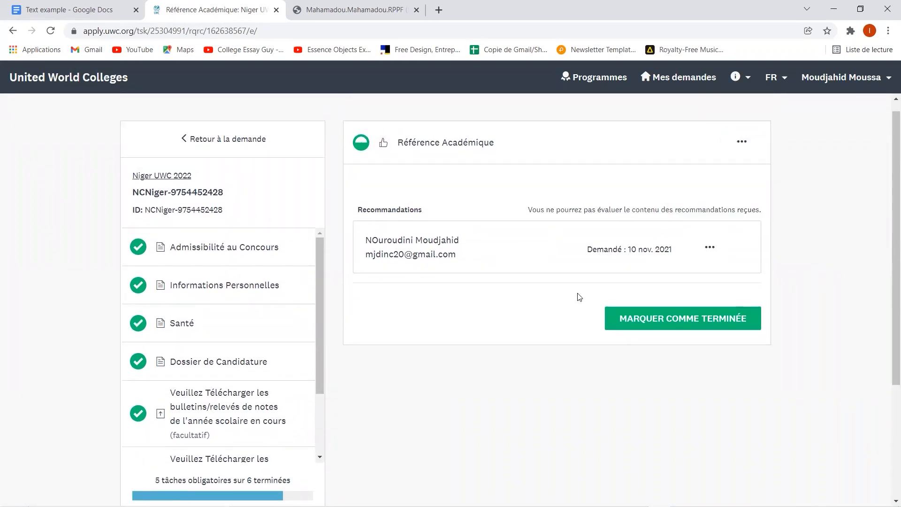
left_click(622, 318)
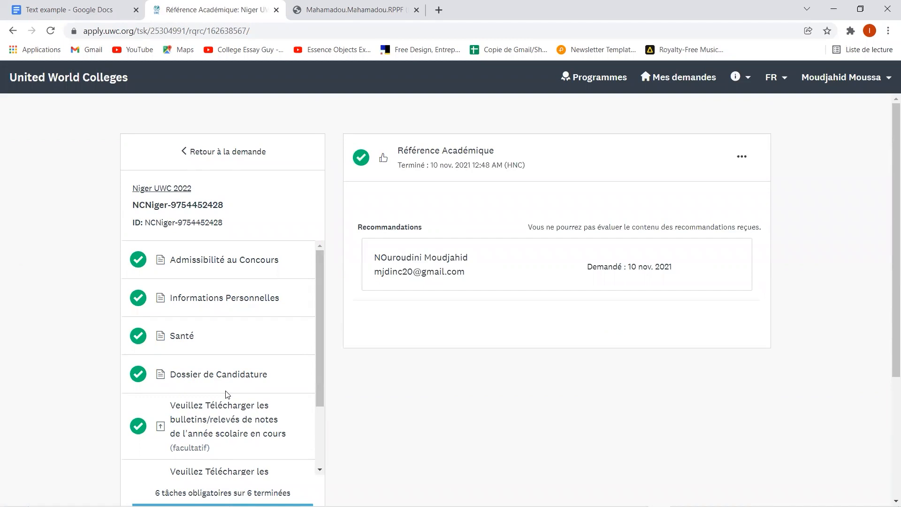
- Scroll through the task list to confirm 6 of 6 required tasks done
scroll(228, 395, "down", 5)
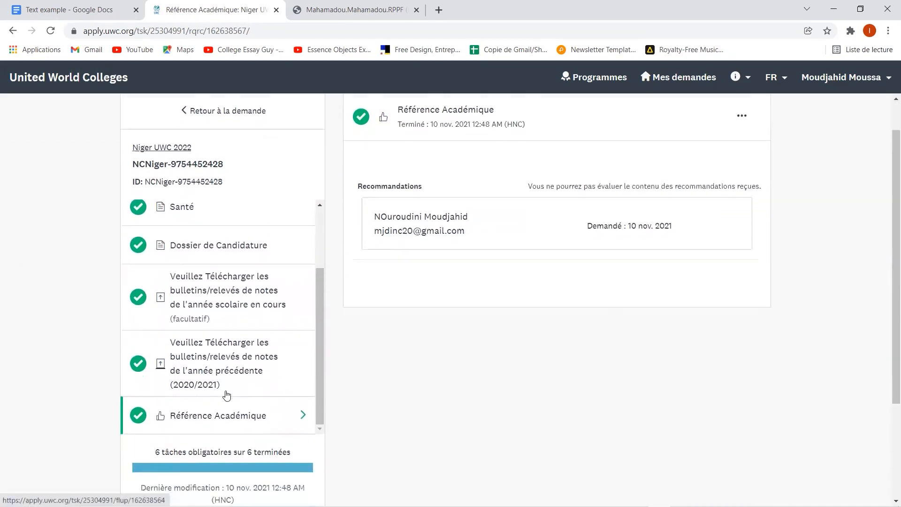
scroll(226, 395, "down", 2)
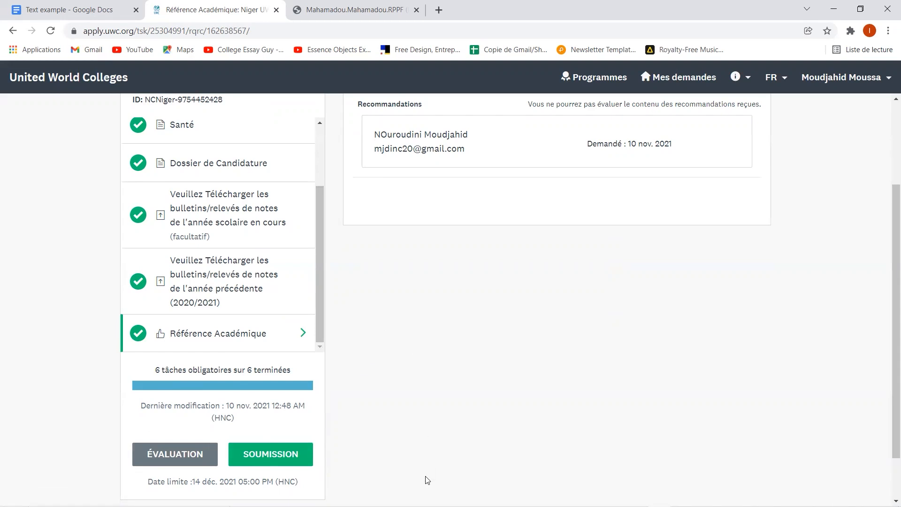
scroll(427, 480, "up", 2)
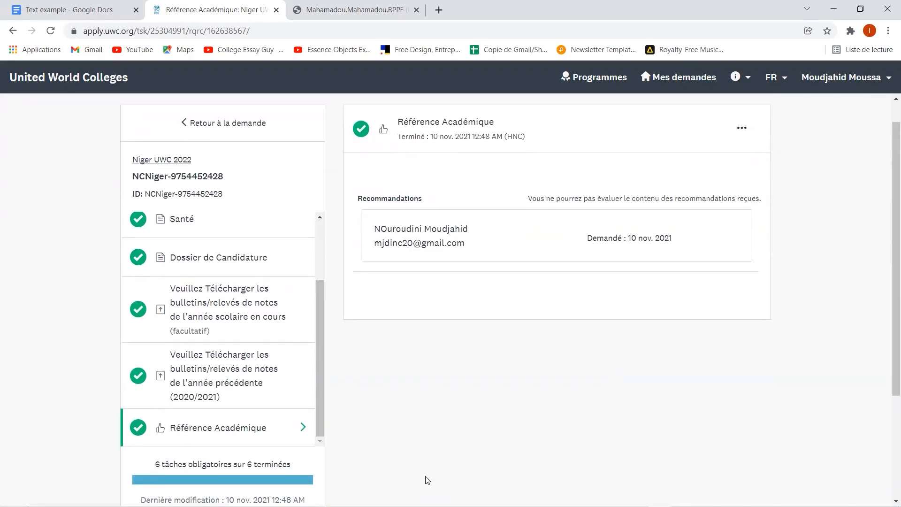
scroll(427, 480, "down", 1)
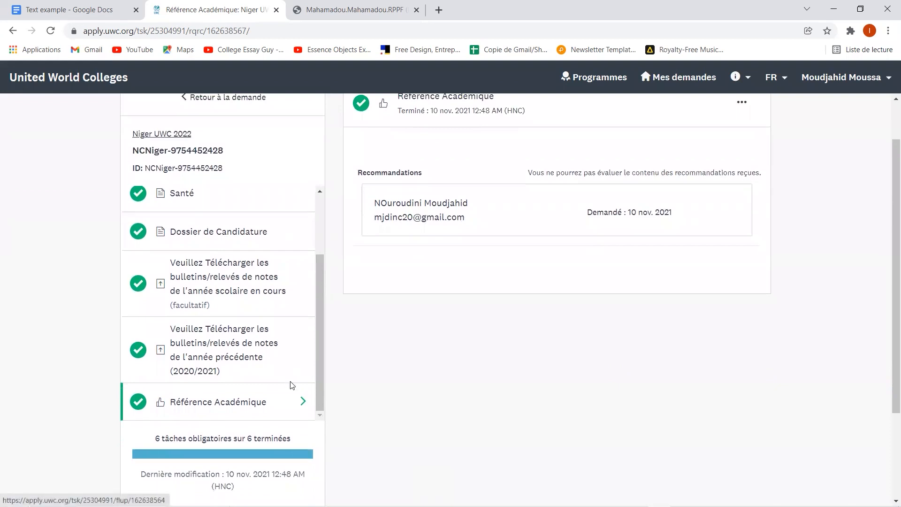
scroll(318, 384, "down", 2)
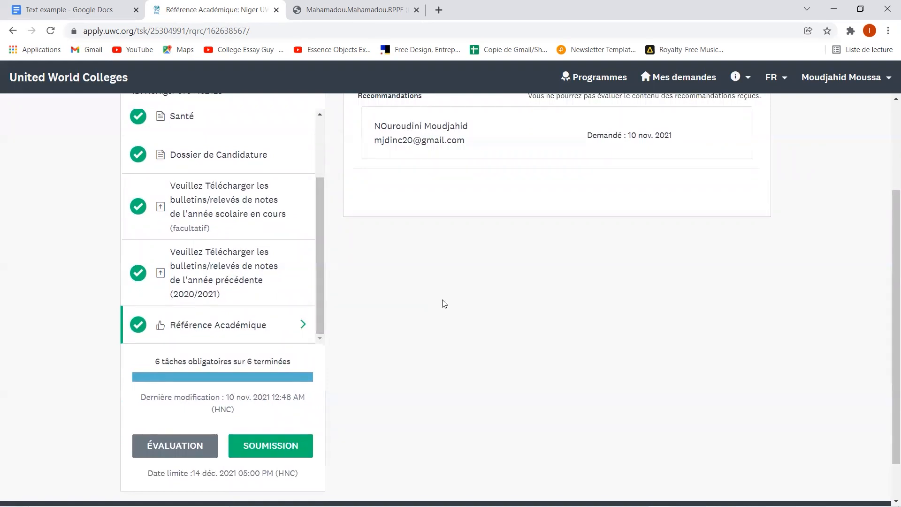
scroll(444, 304, "up", 3)
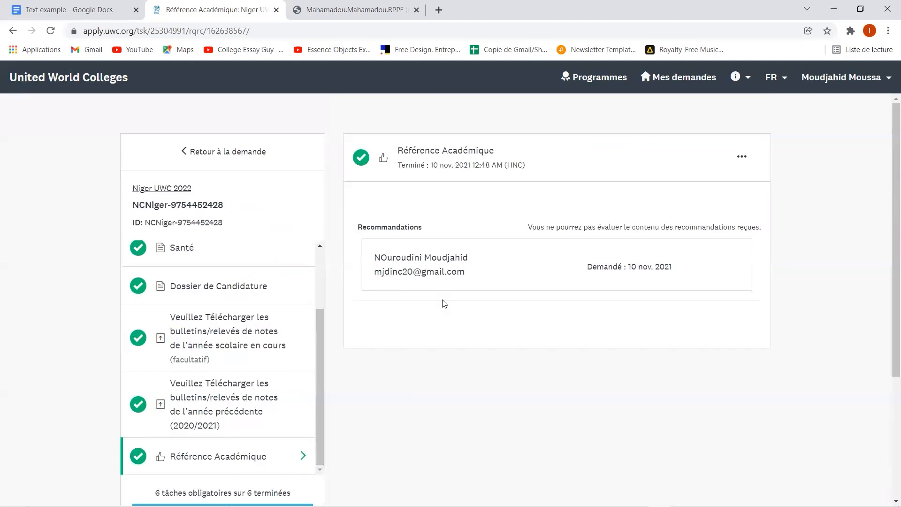